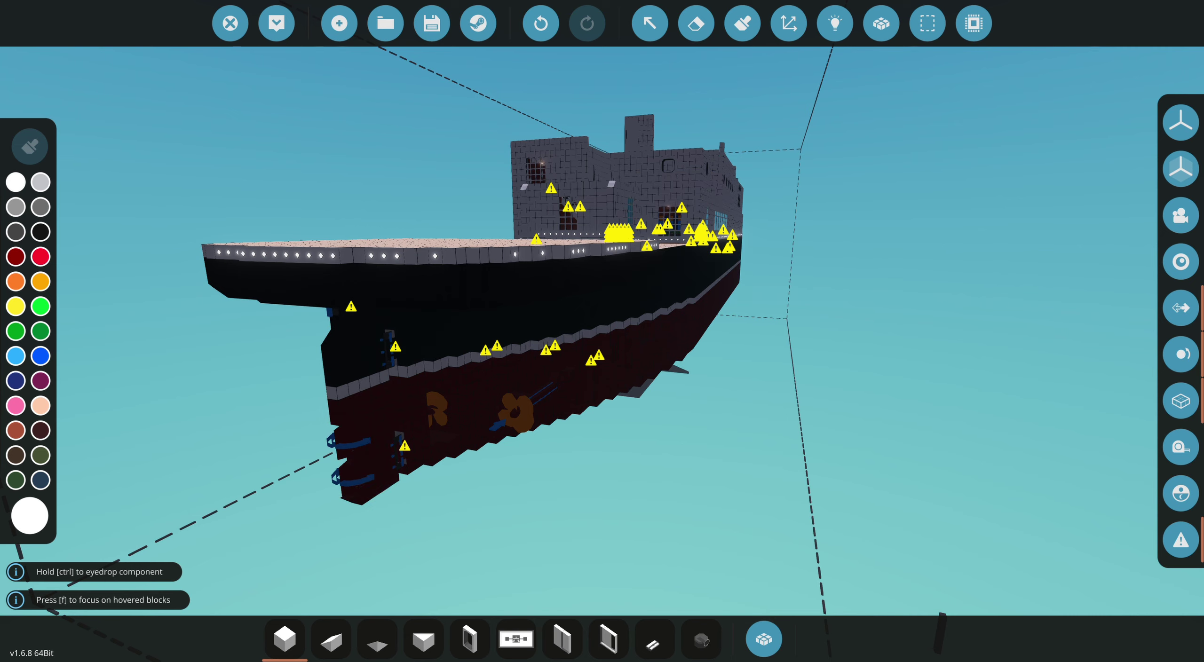
Step: Orbit around the ship's stern to inspect the propellers from below and both sides
{"action": "left_click_drag", "start_coordinate": [847, 377], "coordinate": [659, 358]}
{"action": "mouse_move", "coordinate": [842, 247]}
{"action": "left_mouse_down"}
{"action": "mouse_move", "coordinate": [927, 311]}
{"action": "mouse_move", "coordinate": [752, 282]}
{"action": "left_mouse_up"}
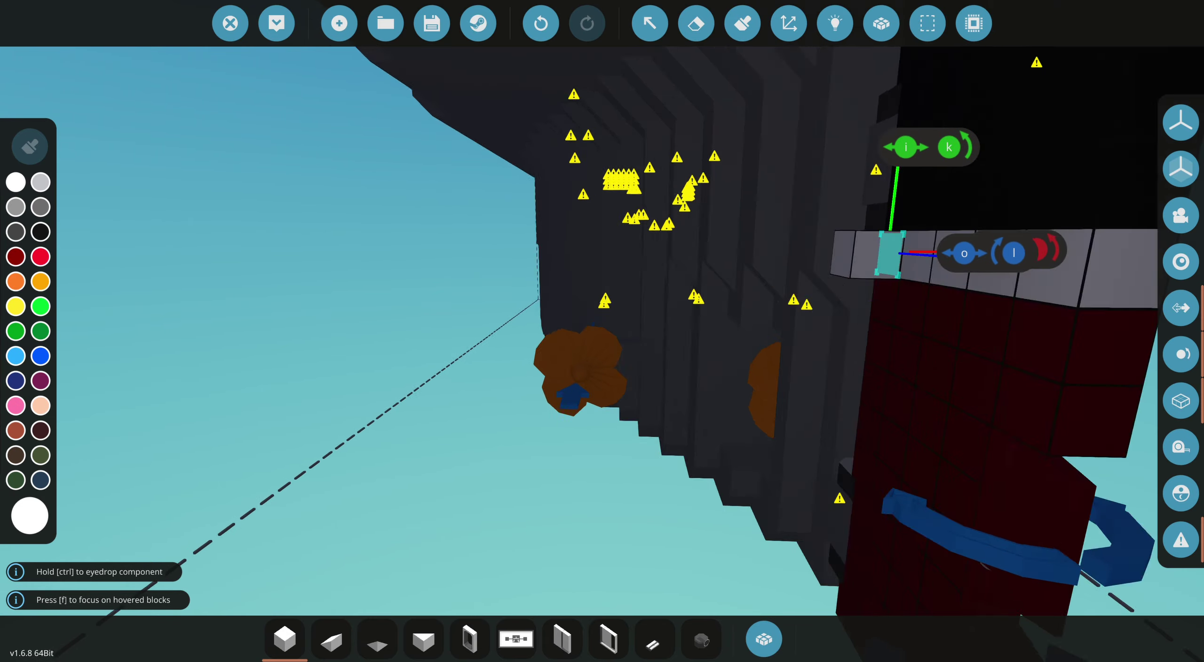
{"action": "left_click_drag", "start_coordinate": [602, 329], "coordinate": [752, 330]}
{"action": "left_click_drag", "start_coordinate": [602, 329], "coordinate": [753, 282]}
{"action": "scroll", "coordinate": [602, 329], "scroll_direction": "down", "scroll_amount": 5}
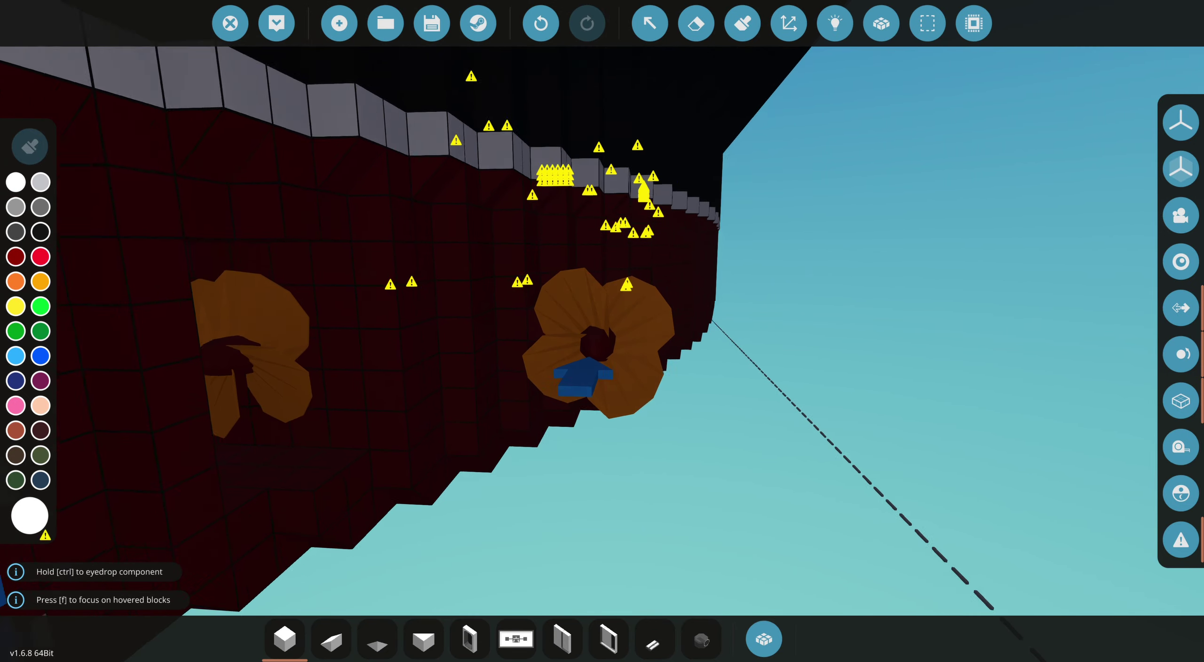
{"action": "left_click_drag", "start_coordinate": [602, 329], "coordinate": [282, 330]}
{"action": "left_click_drag", "start_coordinate": [602, 329], "coordinate": [470, 282]}
Step: Dip into the interior past the tiled strip and red wall, then back outside
{"action": "left_click_drag", "start_coordinate": [603, 329], "coordinate": [376, 282]}
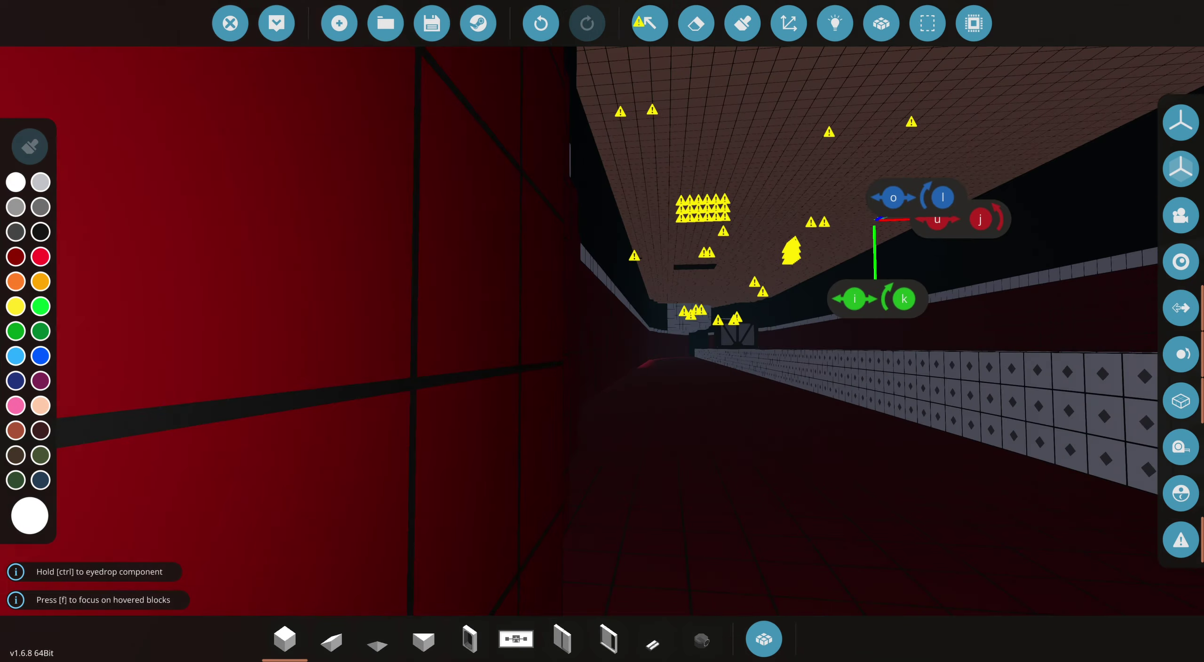
{"action": "left_click_drag", "start_coordinate": [602, 330], "coordinate": [471, 330]}
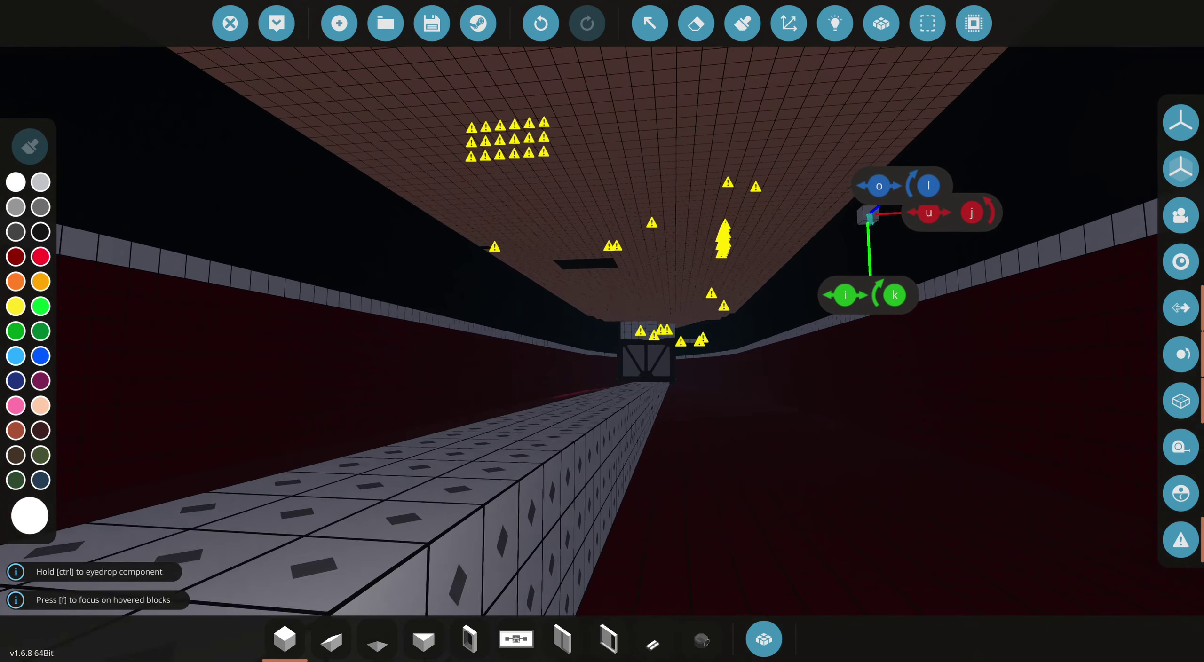
{"action": "left_click_drag", "start_coordinate": [603, 330], "coordinate": [377, 330]}
{"action": "left_click_drag", "start_coordinate": [602, 330], "coordinate": [471, 283]}
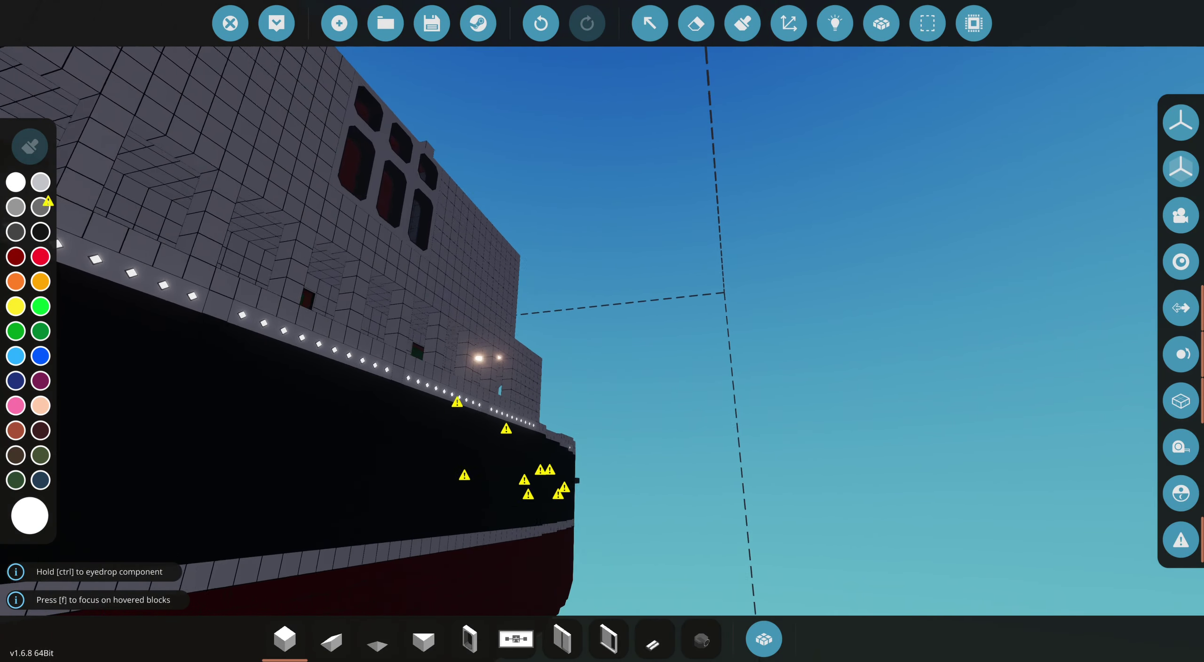
{"action": "left_click_drag", "start_coordinate": [602, 330], "coordinate": [471, 329]}
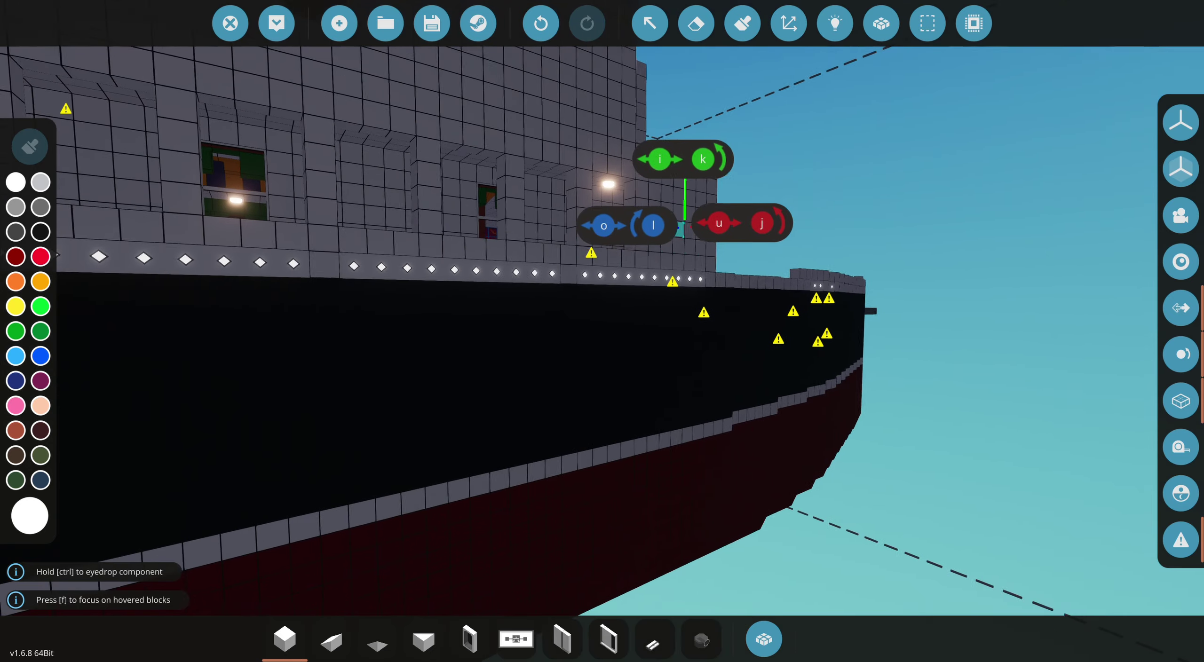
Step: Orbit the hull exterior toward the keel from several angles
{"action": "left_click_drag", "start_coordinate": [603, 377], "coordinate": [470, 357]}
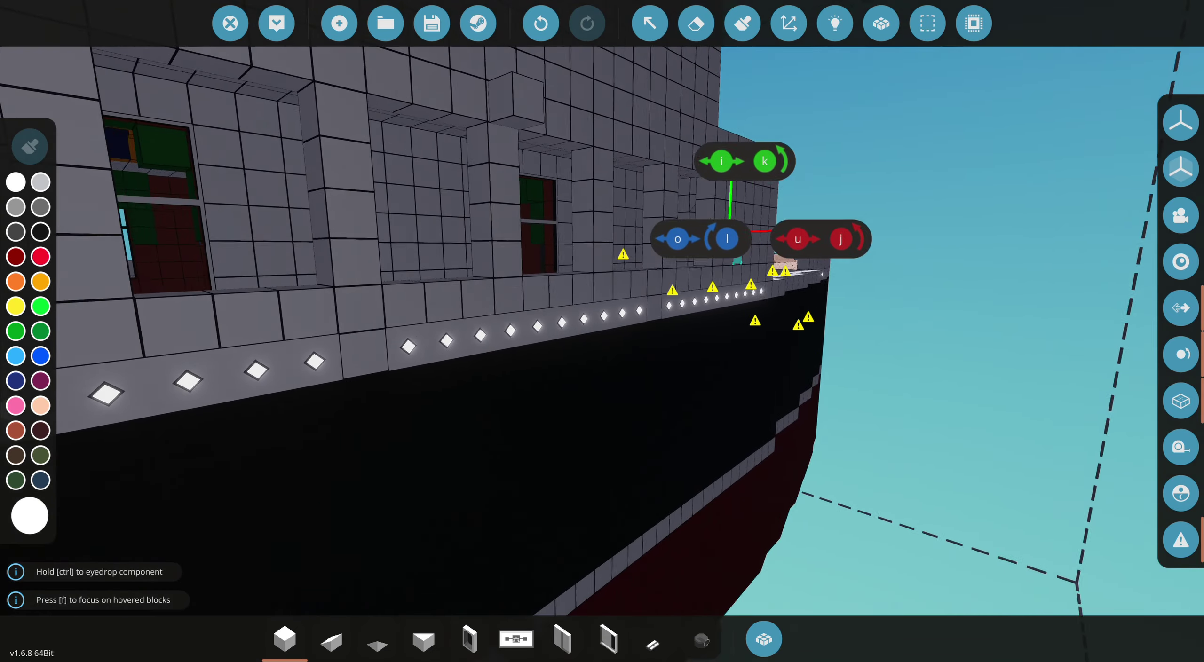
{"action": "left_click_drag", "start_coordinate": [603, 377], "coordinate": [470, 358]}
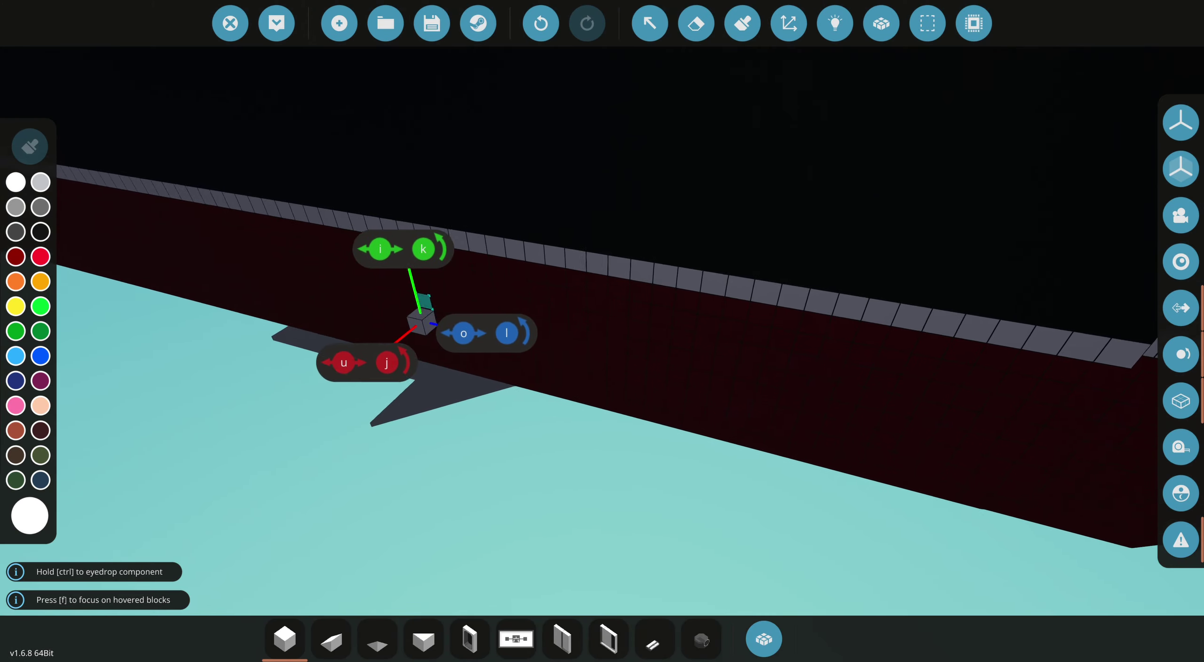
{"action": "left_click_drag", "start_coordinate": [659, 423], "coordinate": [565, 358]}
{"action": "left_click_drag", "start_coordinate": [658, 423], "coordinate": [602, 329]}
{"action": "left_click_drag", "start_coordinate": [659, 423], "coordinate": [602, 377]}
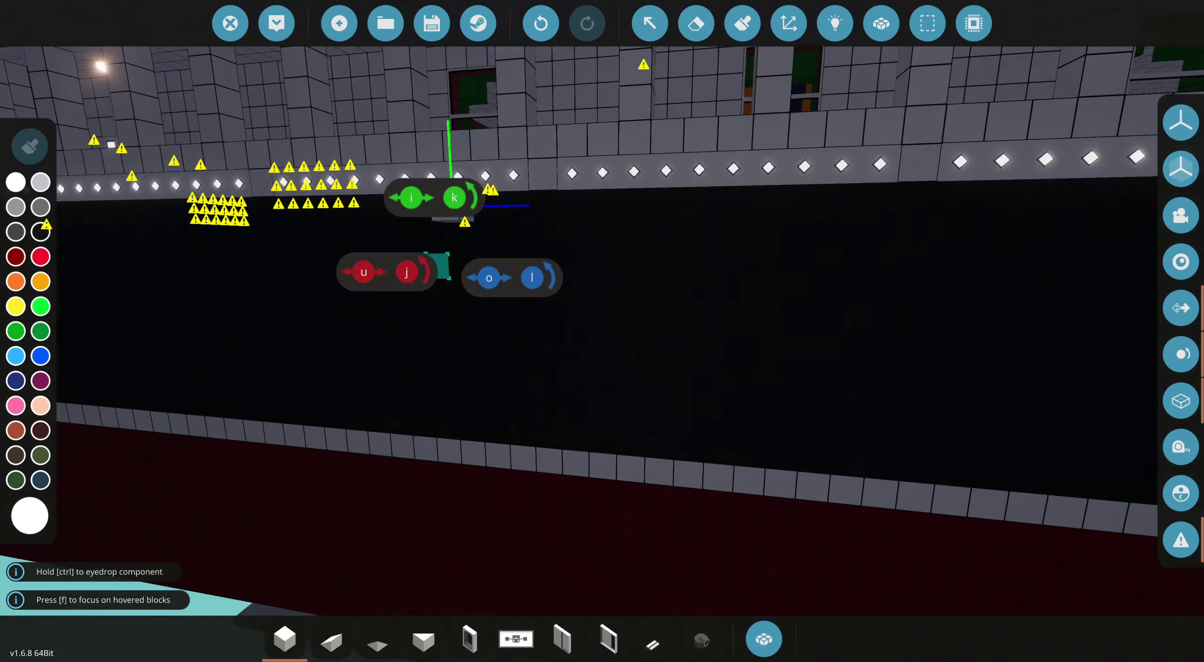
{"action": "left_click_drag", "start_coordinate": [659, 424], "coordinate": [564, 376]}
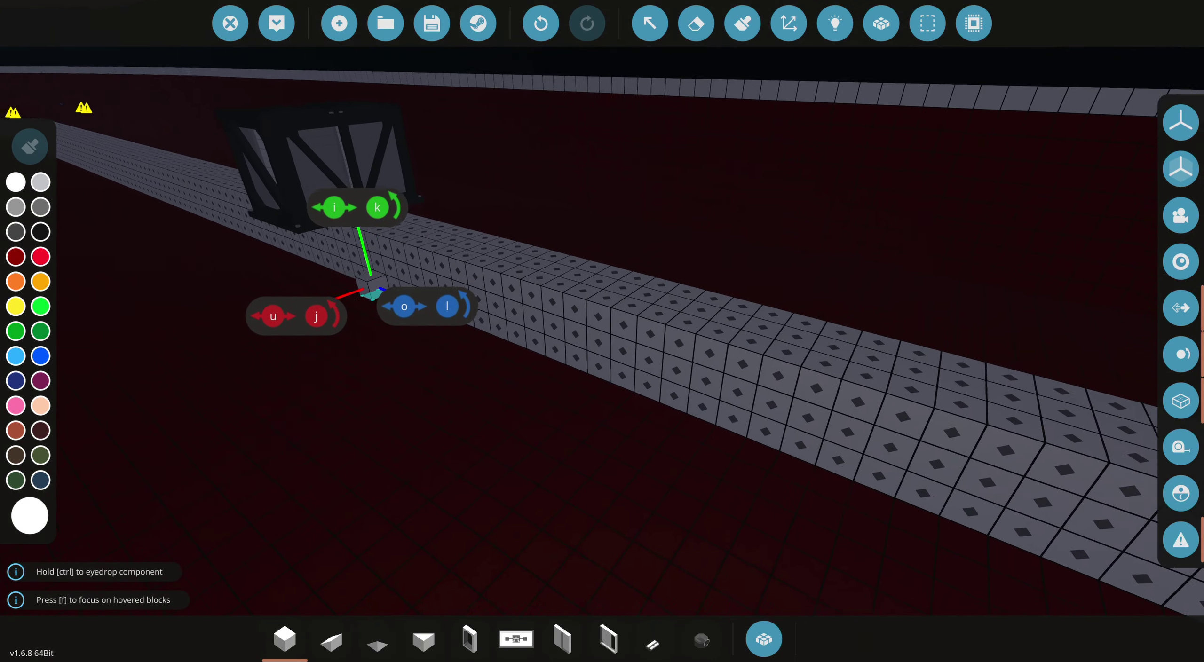
{"action": "left_click_drag", "start_coordinate": [659, 424], "coordinate": [564, 377]}
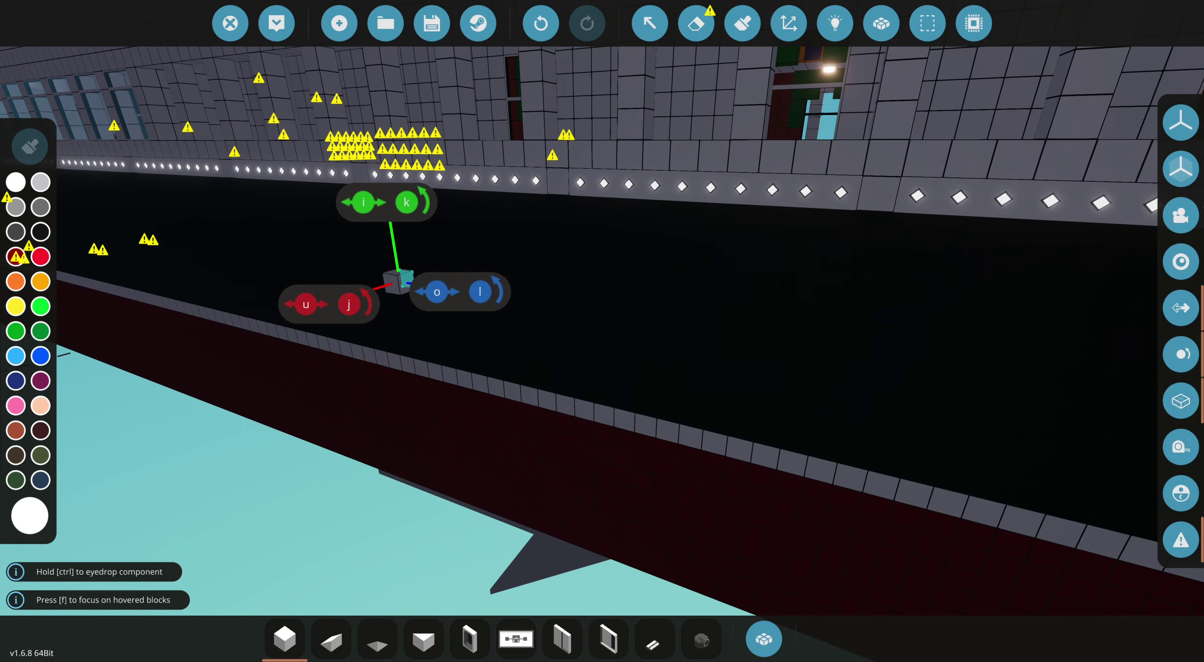
{"action": "left_click_drag", "start_coordinate": [659, 423], "coordinate": [564, 377]}
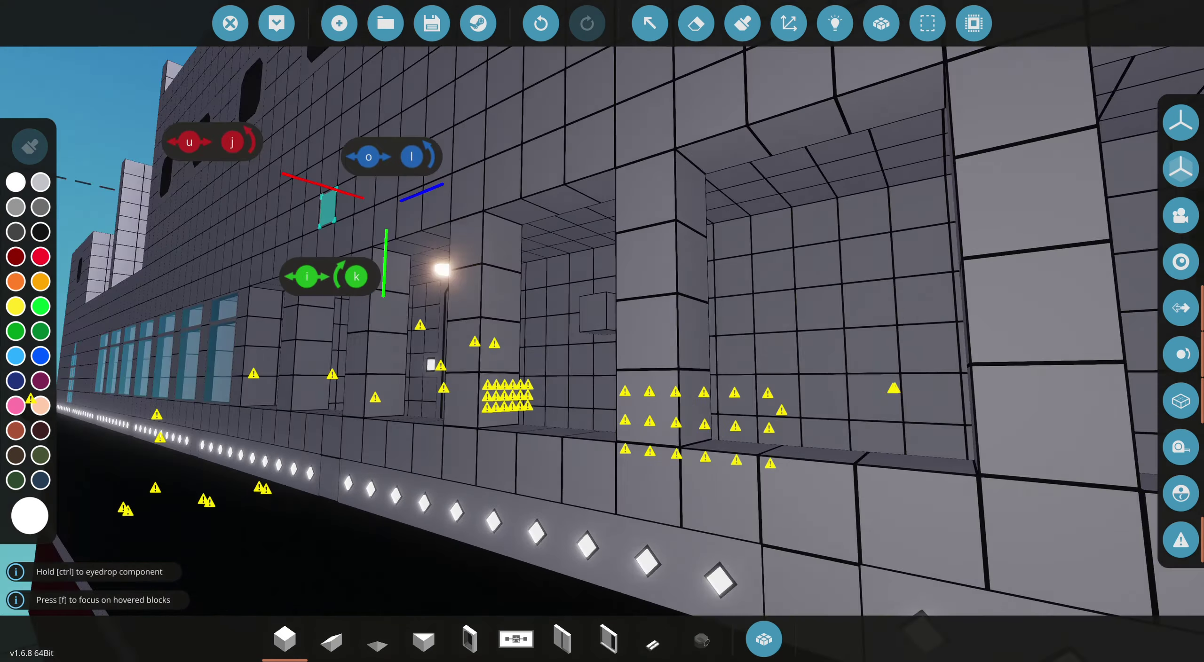
{"action": "left_click_drag", "start_coordinate": [659, 424], "coordinate": [565, 376]}
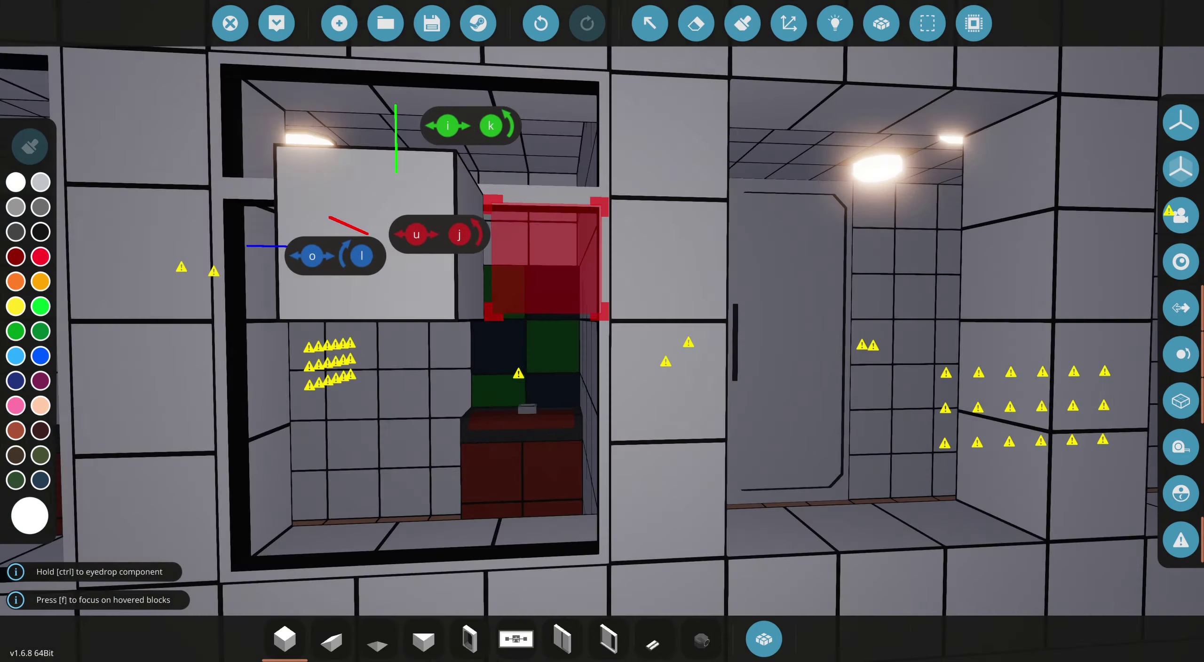
{"action": "left_click_drag", "start_coordinate": [659, 424], "coordinate": [565, 377]}
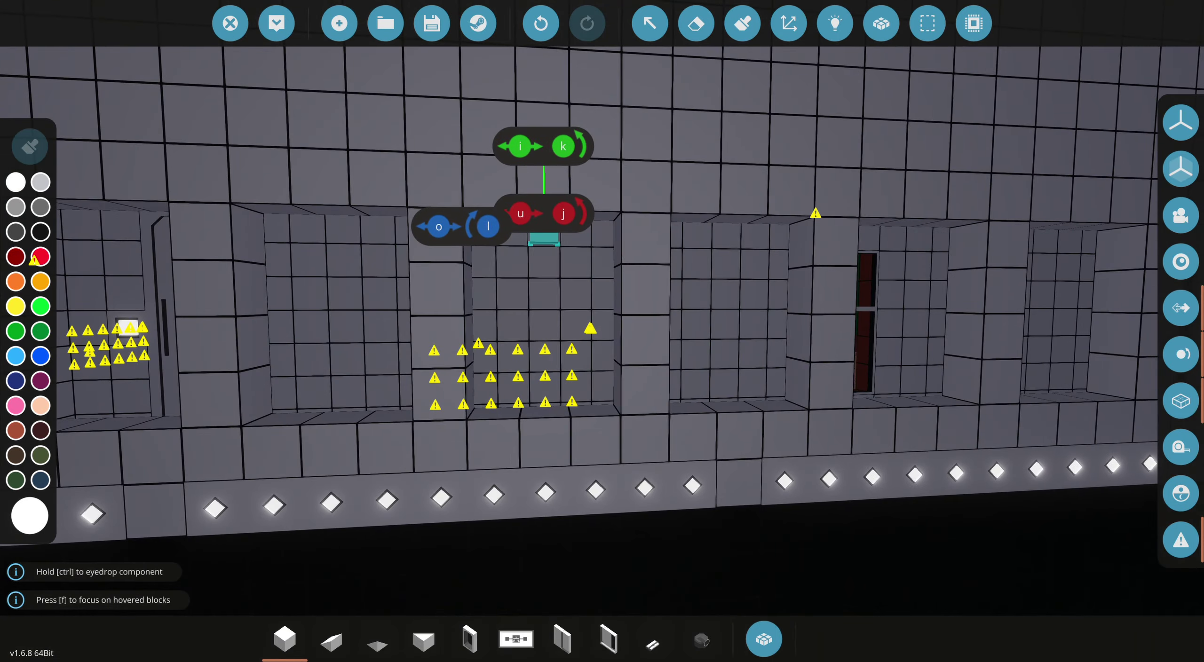
{"action": "left_click_drag", "start_coordinate": [659, 423], "coordinate": [565, 377]}
{"action": "left_click_drag", "start_coordinate": [659, 424], "coordinate": [612, 282]}
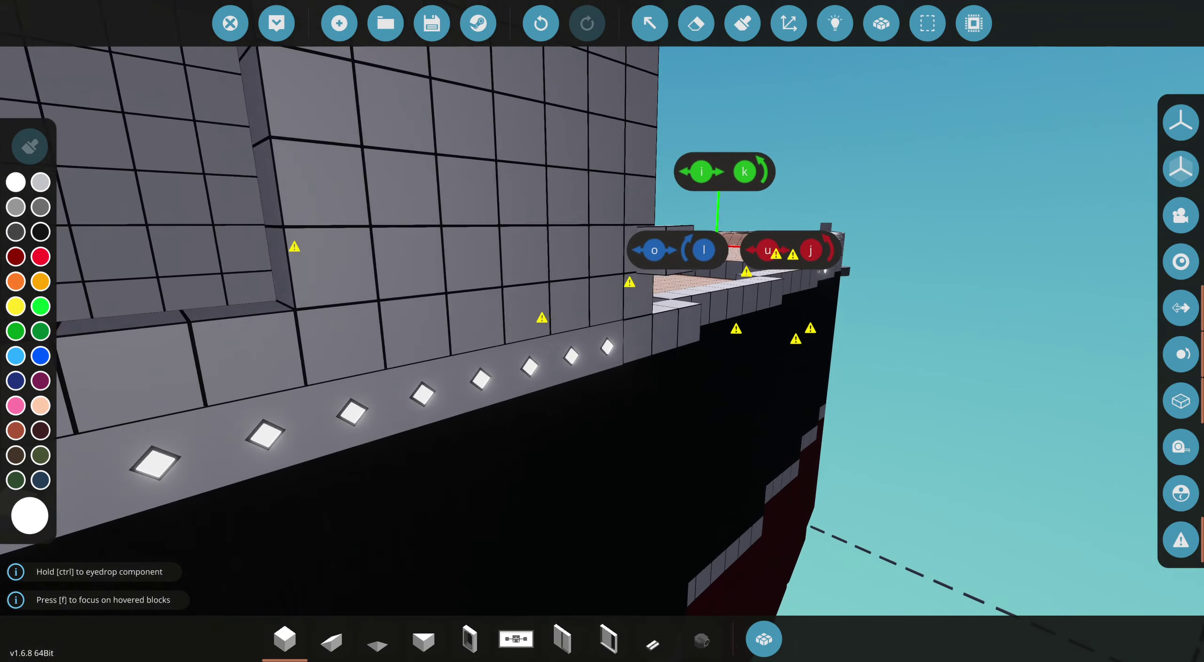
{"action": "left_click_drag", "start_coordinate": [659, 423], "coordinate": [565, 282]}
Step: Fly through the hull and door into the corridor, facing the window wall
{"action": "key", "text": "w"}
{"action": "key", "text": "w"}
{"action": "key", "text": "w"}
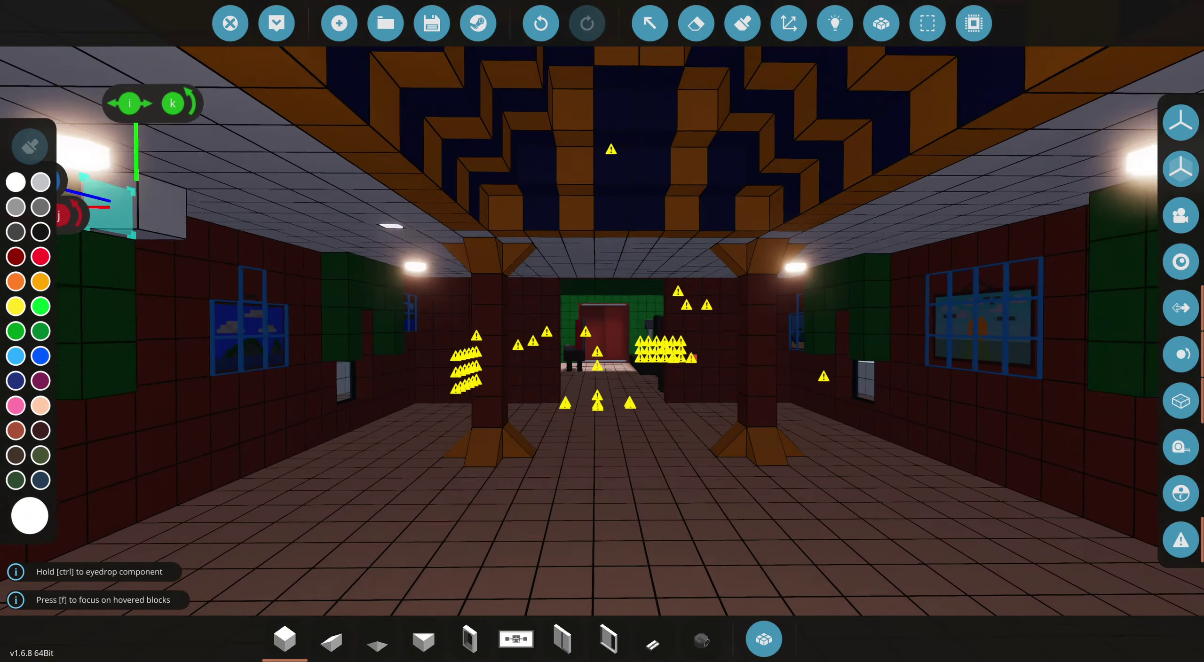
{"action": "left_click_drag", "start_coordinate": [602, 329], "coordinate": [847, 330]}
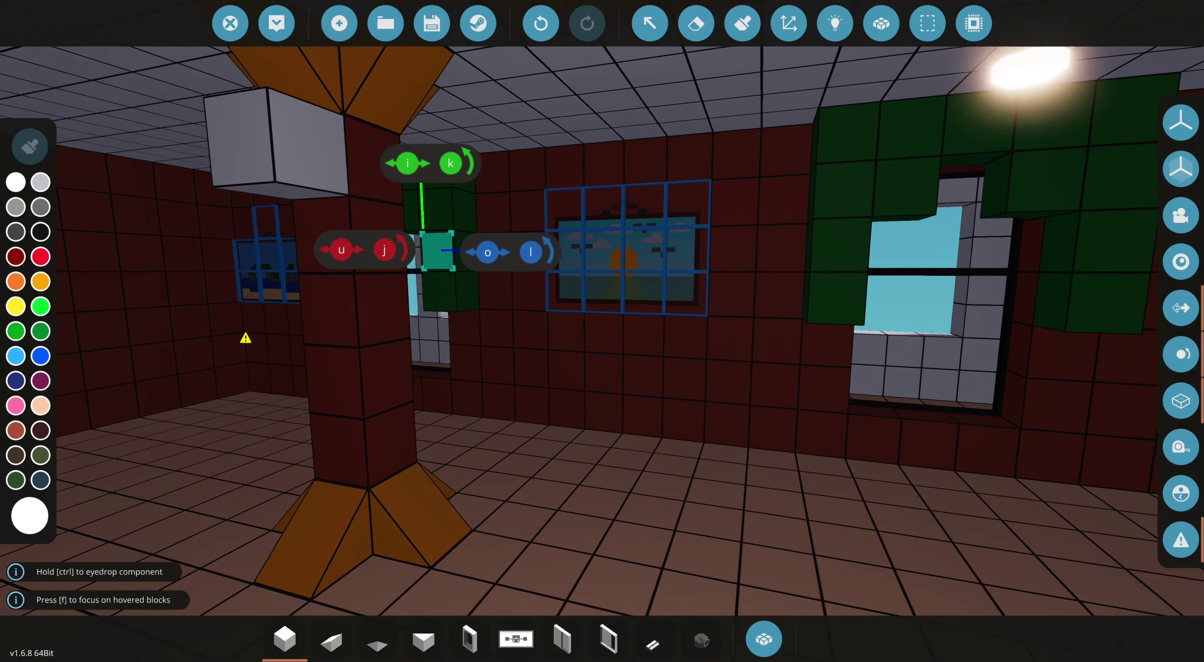
{"action": "left_click_drag", "start_coordinate": [602, 329], "coordinate": [824, 252]}
{"action": "left_click_drag", "start_coordinate": [706, 115], "coordinate": [737, 155]}
Step: Move sideways and forward through the room to look around it
{"action": "key", "text": "a"}
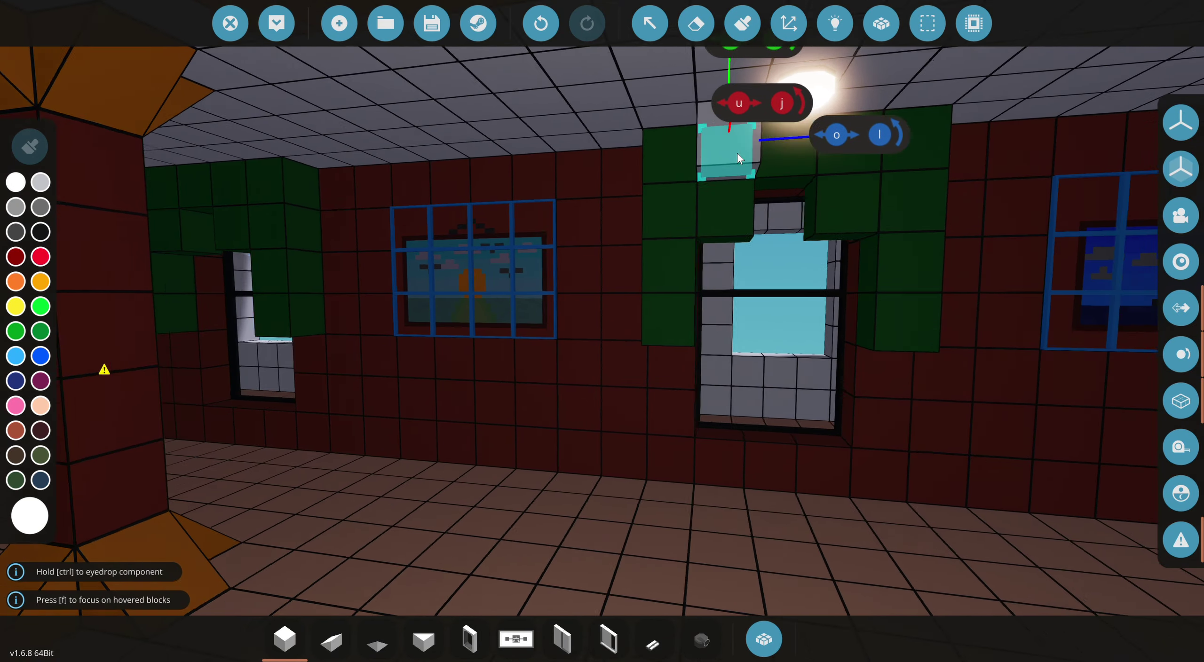
{"action": "key", "text": "a"}
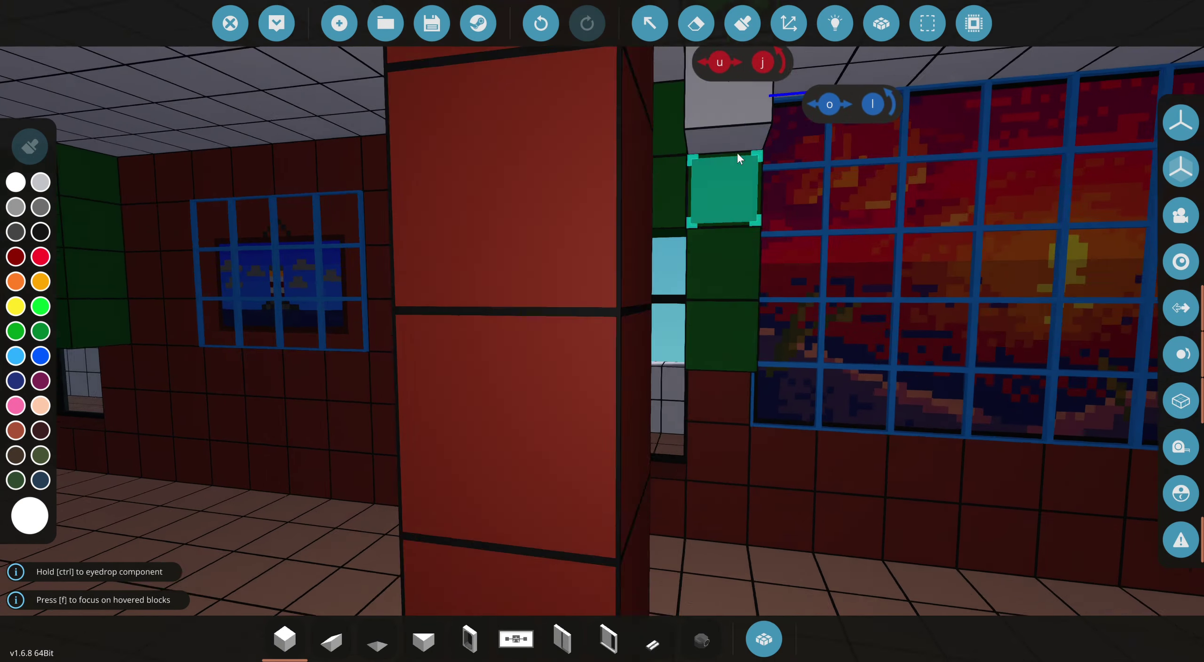
{"action": "scroll", "coordinate": [737, 152], "scroll_direction": "down", "scroll_amount": 5}
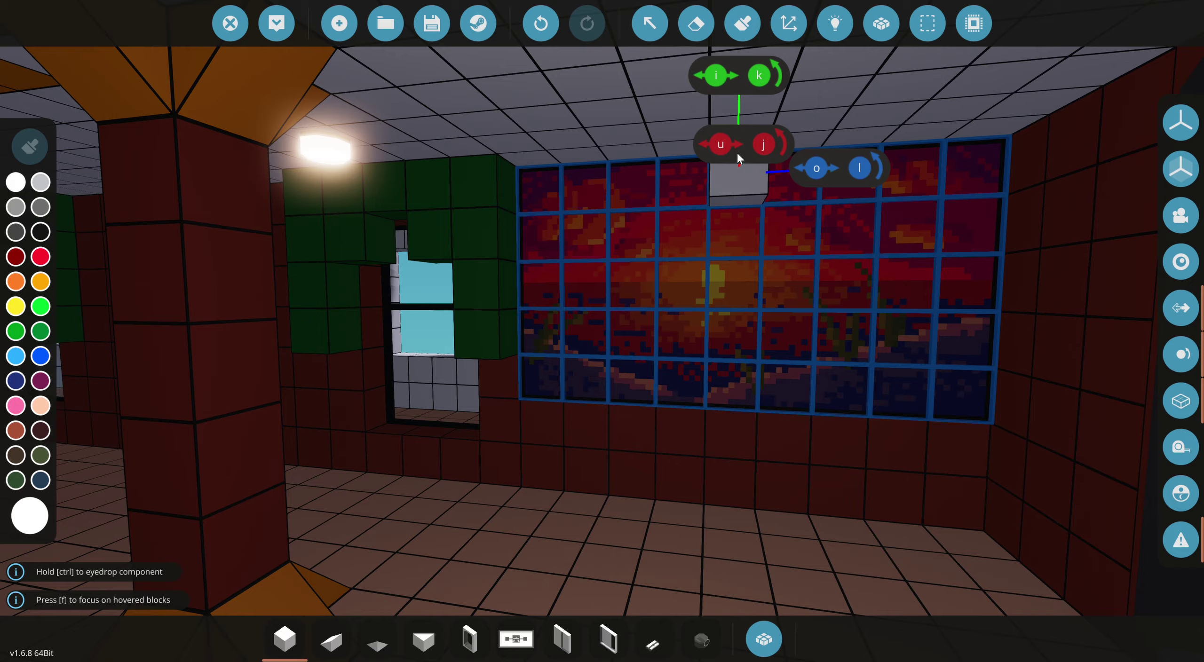
{"action": "key", "text": "a"}
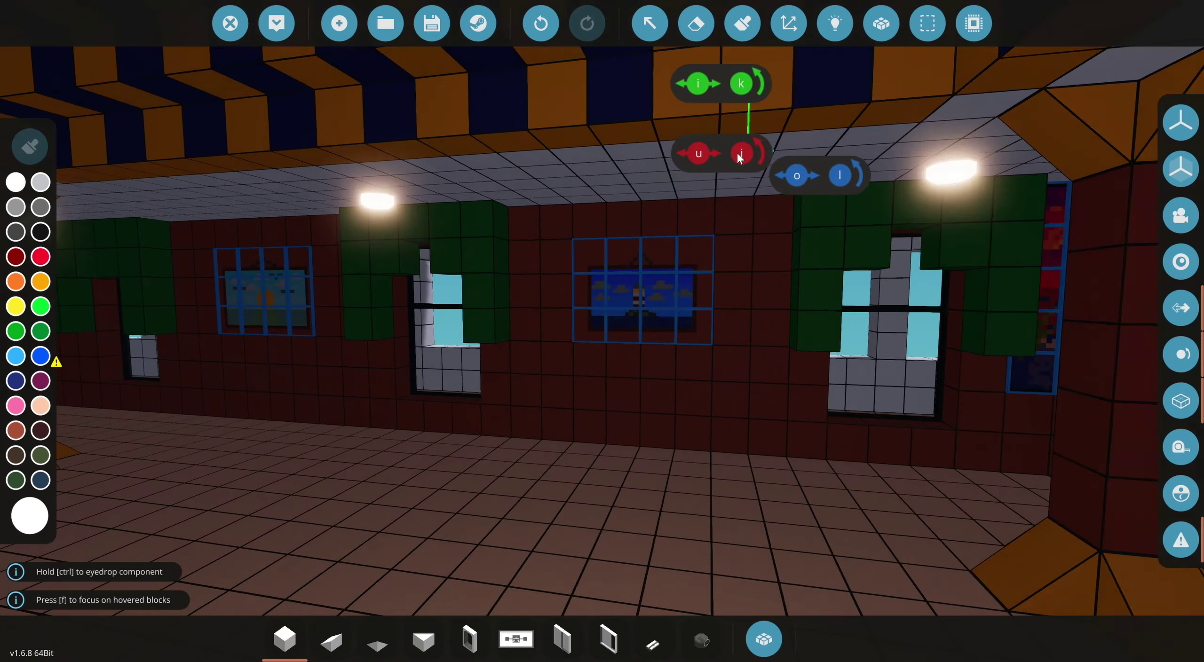
{"action": "key", "text": "w"}
{"action": "key", "text": "a"}
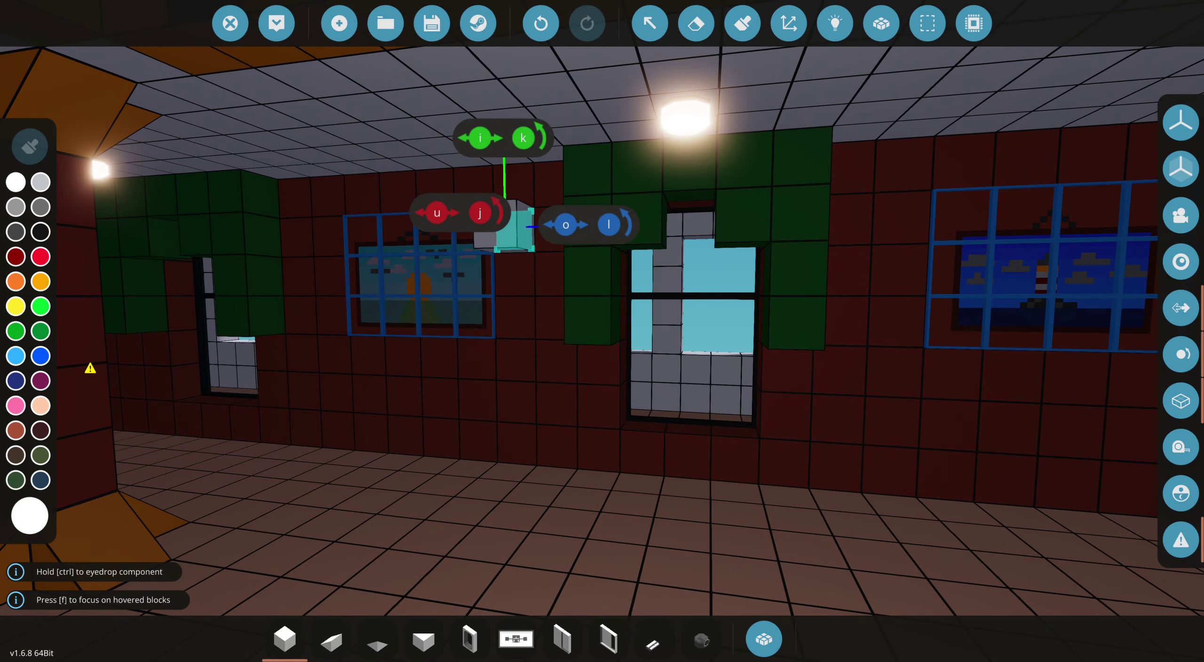
Step: Select the block beside the window and move in around it
{"action": "mouse_move", "coordinate": [497, 232]}
{"action": "left_mouse_down"}
{"action": "mouse_move", "coordinate": [602, 339]}
{"action": "mouse_move", "coordinate": [522, 241]}
{"action": "left_mouse_up"}
{"action": "left_click", "coordinate": [523, 241]}
{"action": "key", "text": "w"}
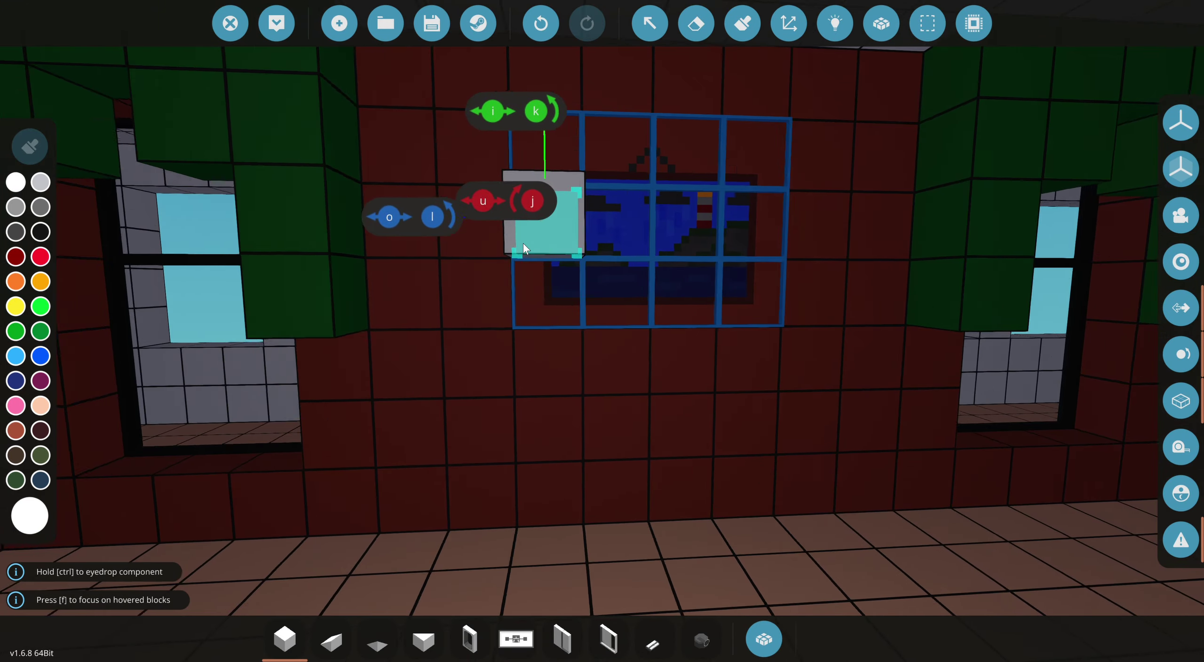
{"action": "key", "text": "w"}
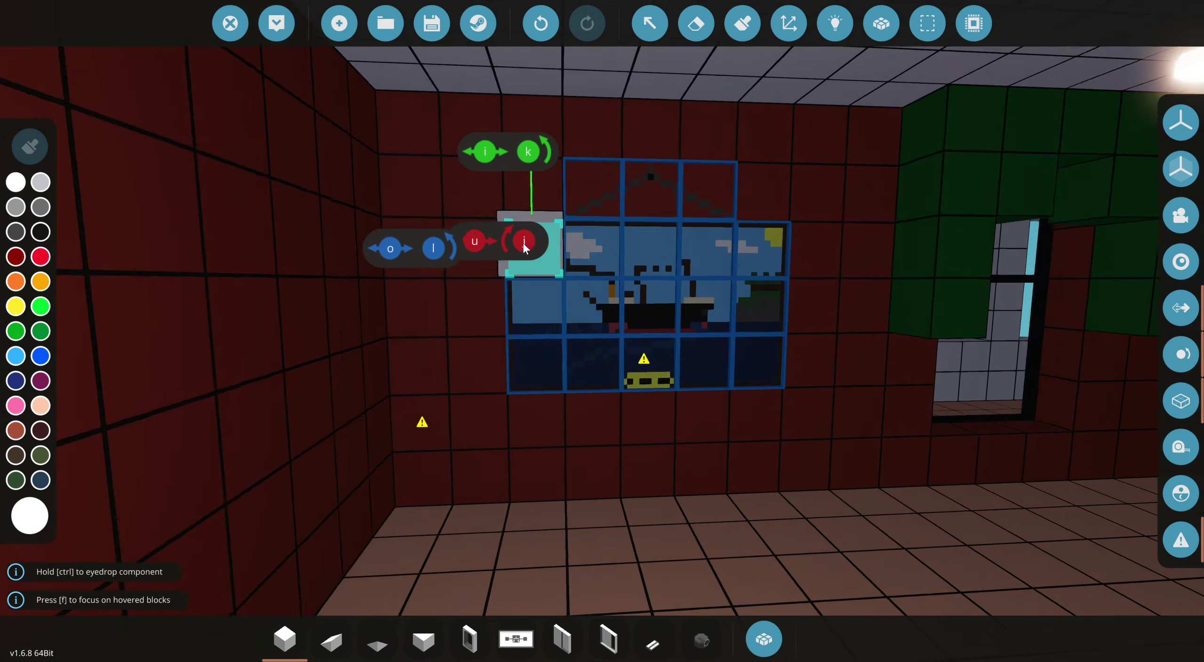
{"action": "scroll", "coordinate": [524, 243], "scroll_direction": "up", "scroll_amount": 3}
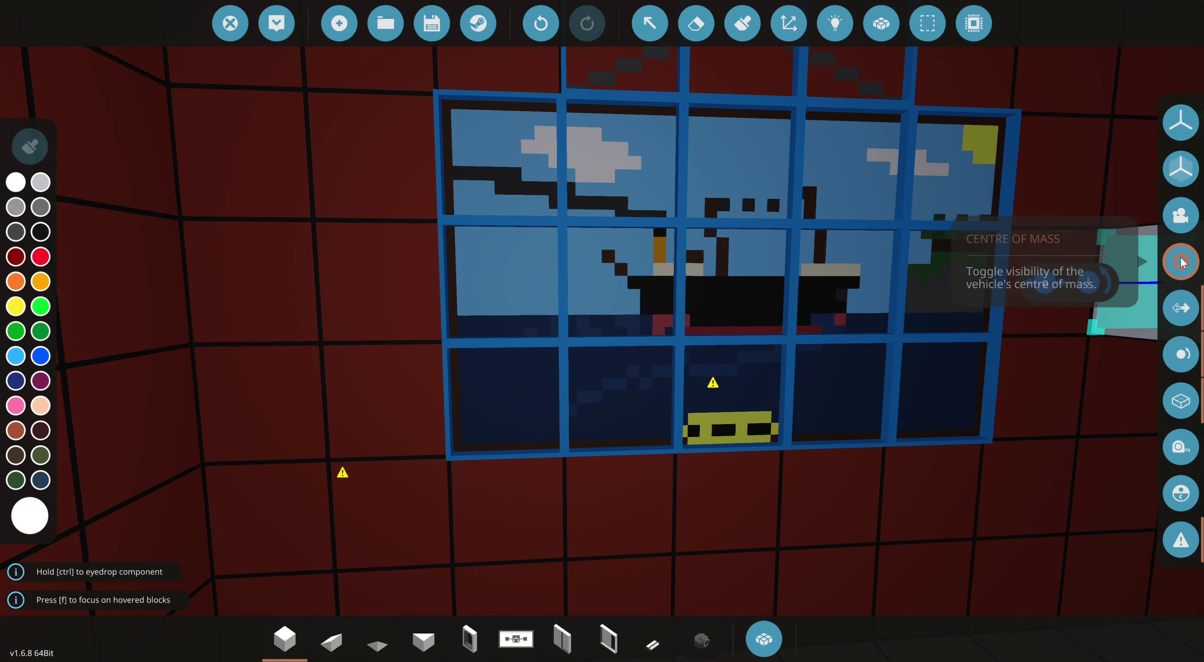
{"action": "scroll", "coordinate": [1181, 262], "scroll_direction": "down", "scroll_amount": 5}
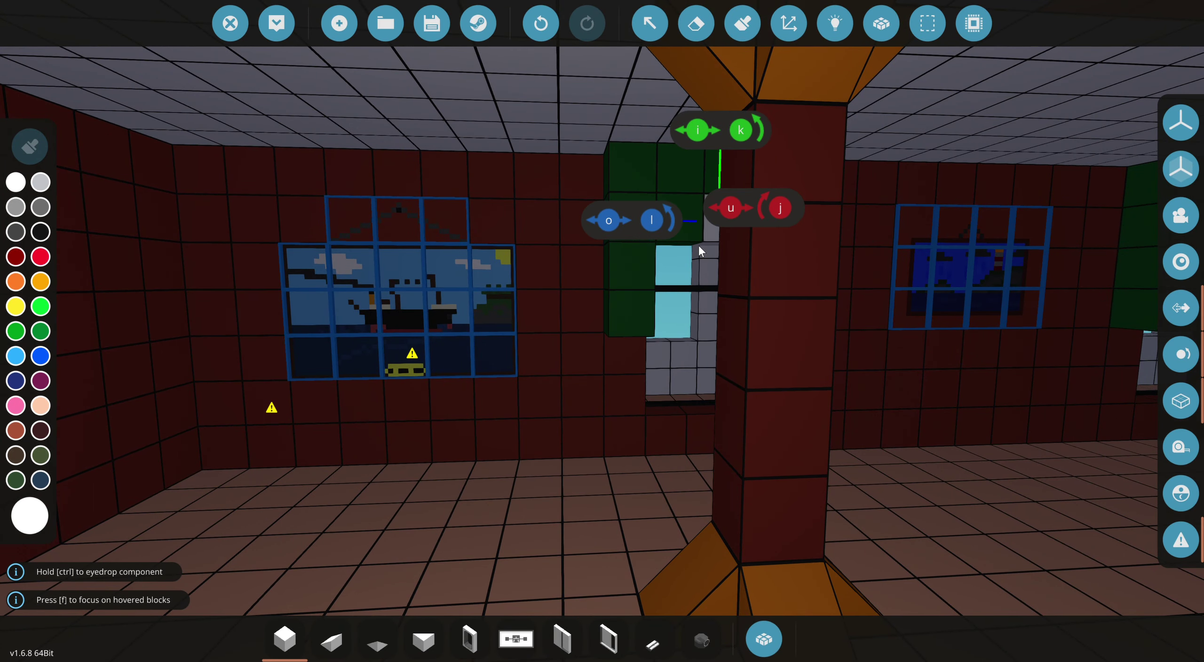
Step: Turn to reveal the corridor and travel along it under the patterned ceiling
{"action": "left_click_drag", "start_coordinate": [699, 245], "coordinate": [376, 245]}
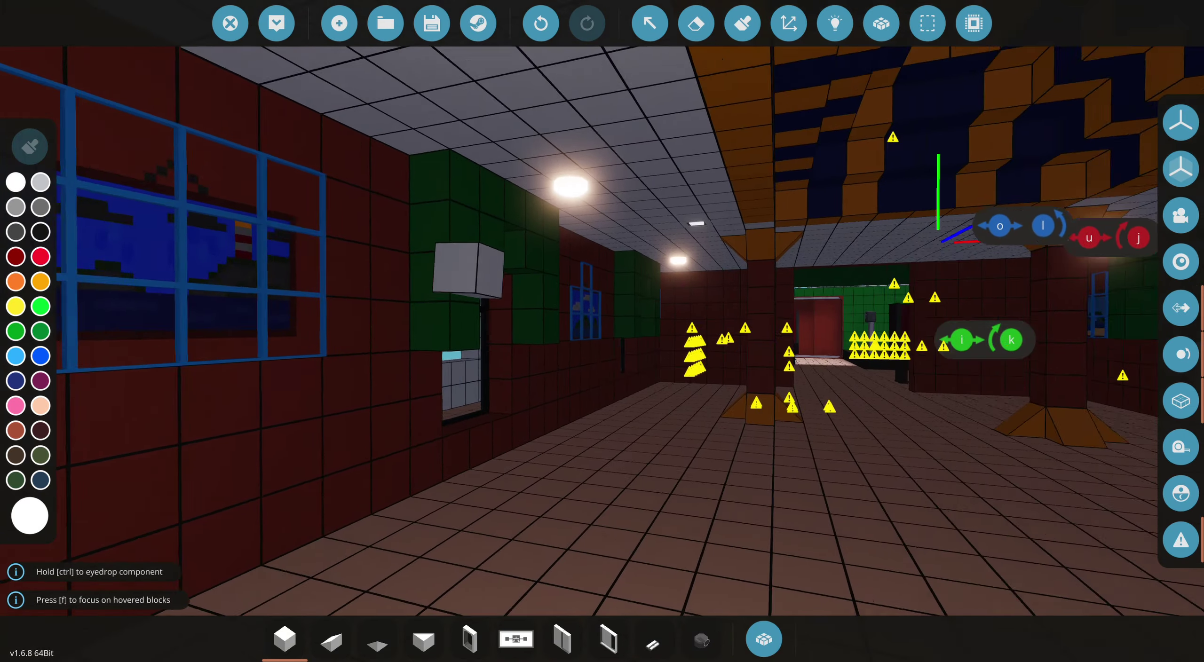
{"action": "left_click_drag", "start_coordinate": [602, 330], "coordinate": [603, 517]}
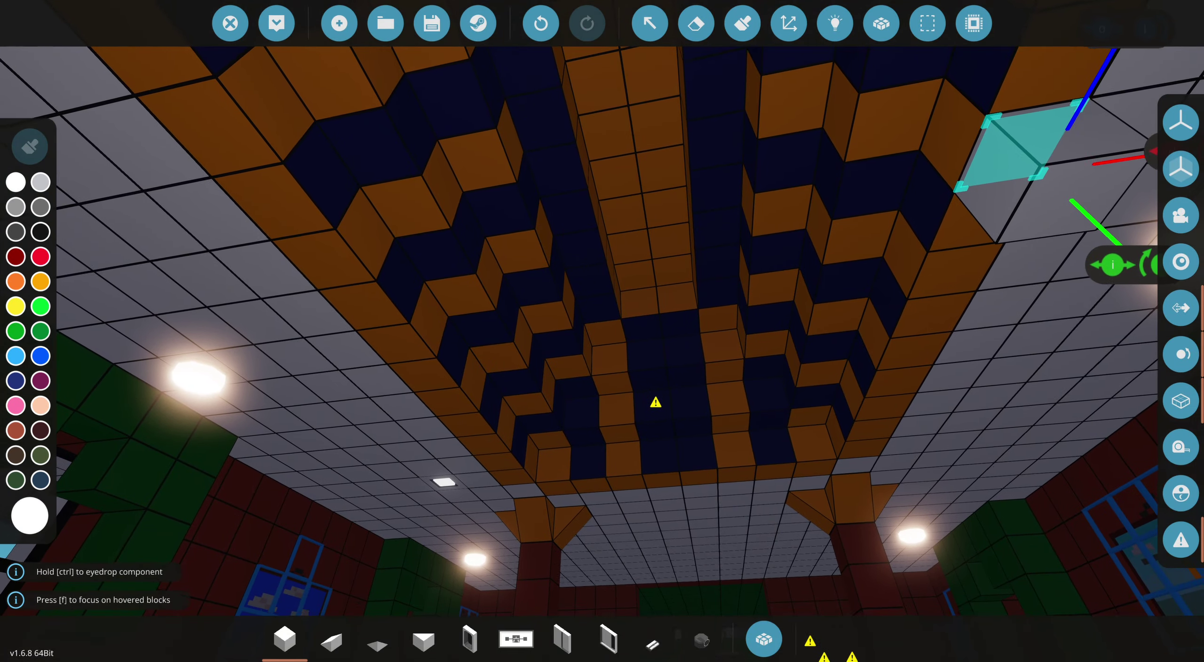
{"action": "left_click_drag", "start_coordinate": [602, 283], "coordinate": [602, 471]}
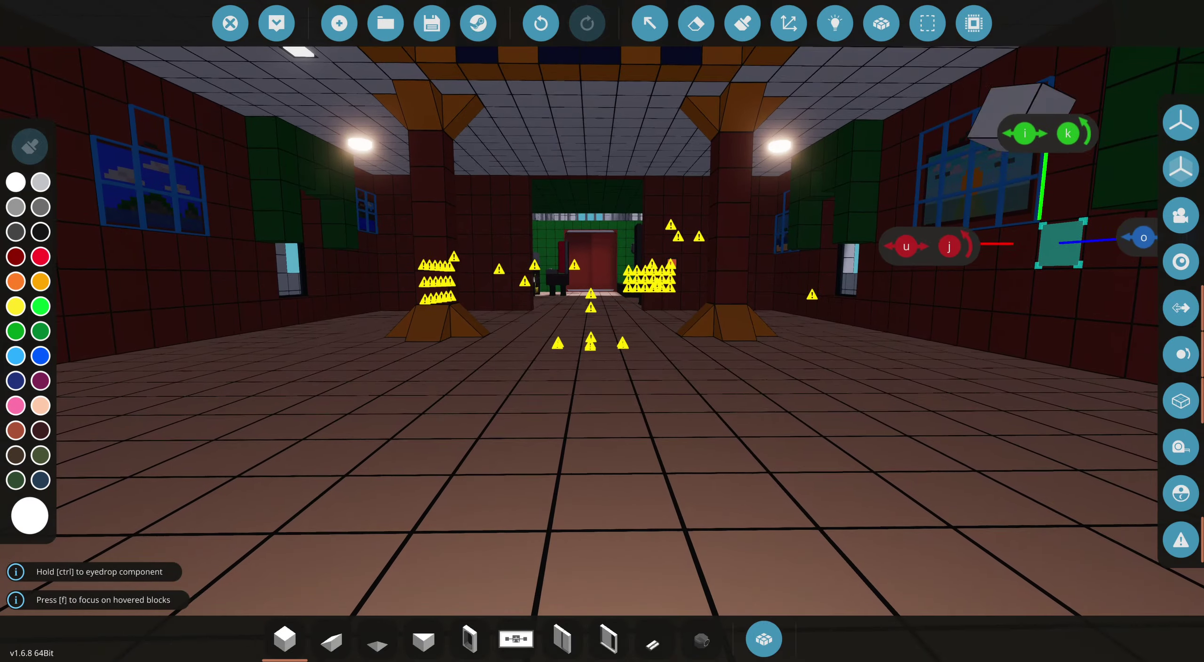
{"action": "key", "text": "s"}
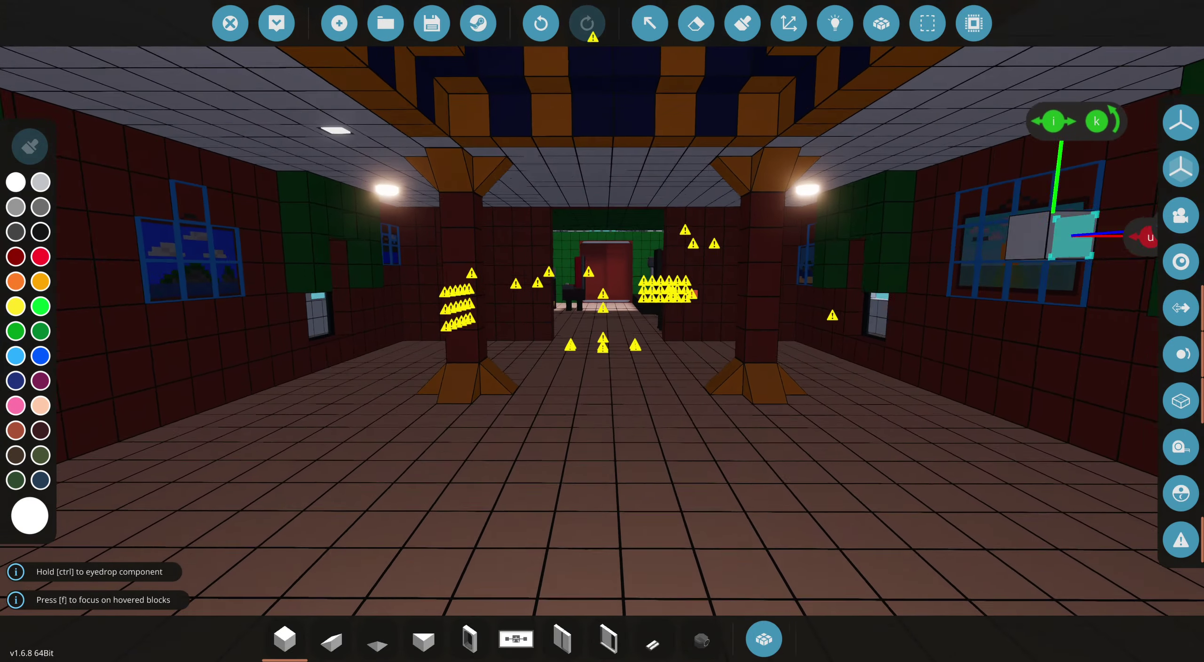
{"action": "key", "text": "w"}
Step: Look up at the ceiling, then fly through the doorway into the green-walled room
{"action": "left_click_drag", "start_coordinate": [603, 377], "coordinate": [602, 141]}
{"action": "left_click_drag", "start_coordinate": [602, 189], "coordinate": [602, 423]}
{"action": "key", "text": "w"}
{"action": "left_click_drag", "start_coordinate": [602, 188], "coordinate": [603, 377]}
{"action": "key", "text": "w"}
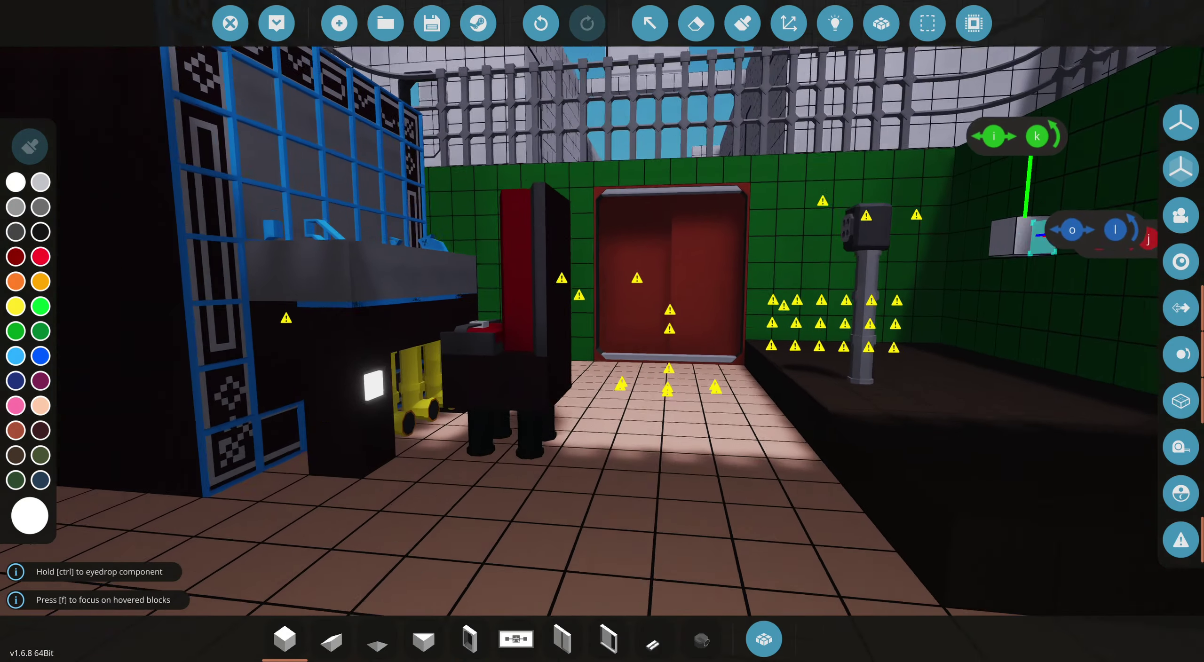
Step: Look around at the ceiling lattice, the pillared corridor and the doorway behind
{"action": "left_click_drag", "start_coordinate": [603, 329], "coordinate": [282, 423]}
{"action": "left_click_drag", "start_coordinate": [602, 329], "coordinate": [471, 377]}
{"action": "left_click_drag", "start_coordinate": [603, 330], "coordinate": [376, 282]}
{"action": "key", "text": "w"}
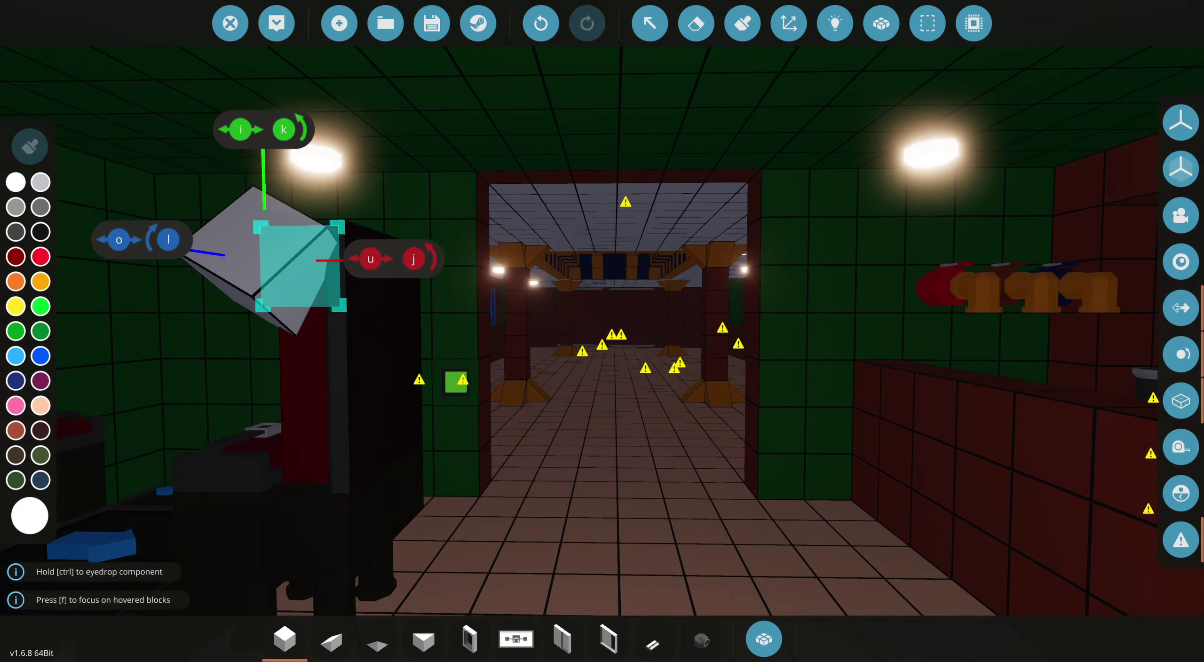
{"action": "key", "text": "w"}
{"action": "left_click_drag", "start_coordinate": [602, 329], "coordinate": [282, 329]}
{"action": "left_click_drag", "start_coordinate": [602, 330], "coordinate": [377, 329]}
{"action": "key", "text": "w"}
{"action": "key", "text": "w"}
{"action": "key", "text": "w"}
{"action": "key", "text": "w"}
{"action": "key", "text": "w"}
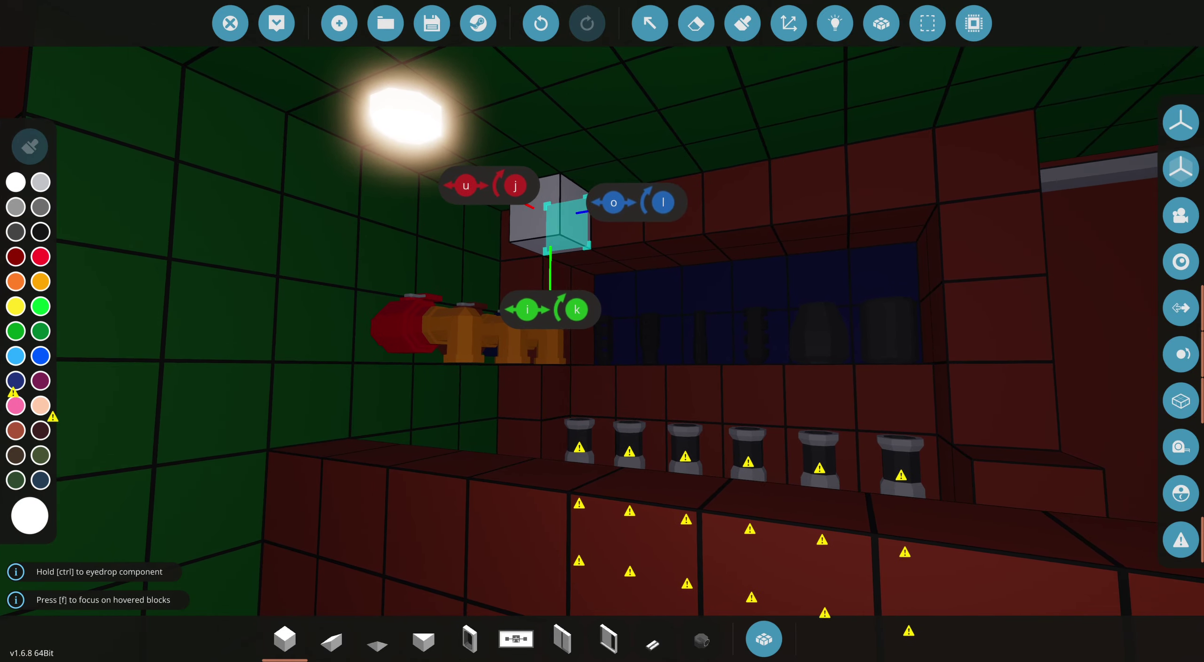
Step: Fly up to the checkered corridor's dark red wall, then back up the corridor
{"action": "key", "text": "w"}
{"action": "key", "text": "w"}
{"action": "key", "text": "w"}
{"action": "key", "text": "s"}
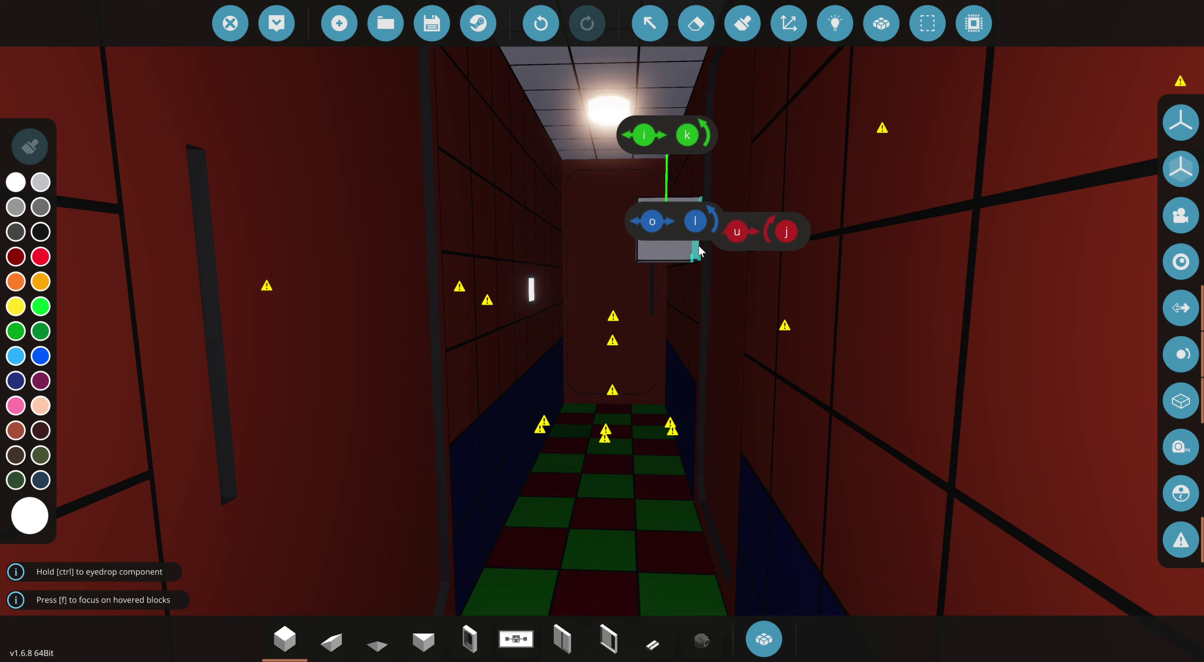
Step: Fly down the corridor toward the panel and focus the view on the hovered block
{"action": "key", "text": "w"}
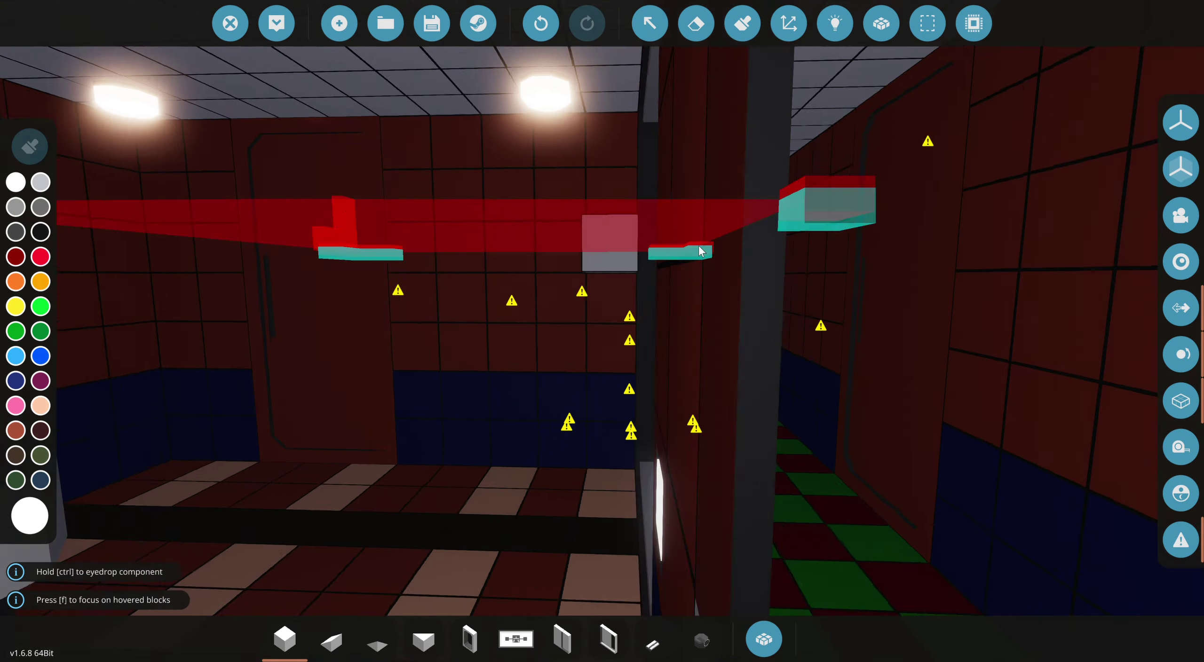
{"action": "key", "text": "w"}
{"action": "key", "text": "w"}
{"action": "key", "text": "f"}
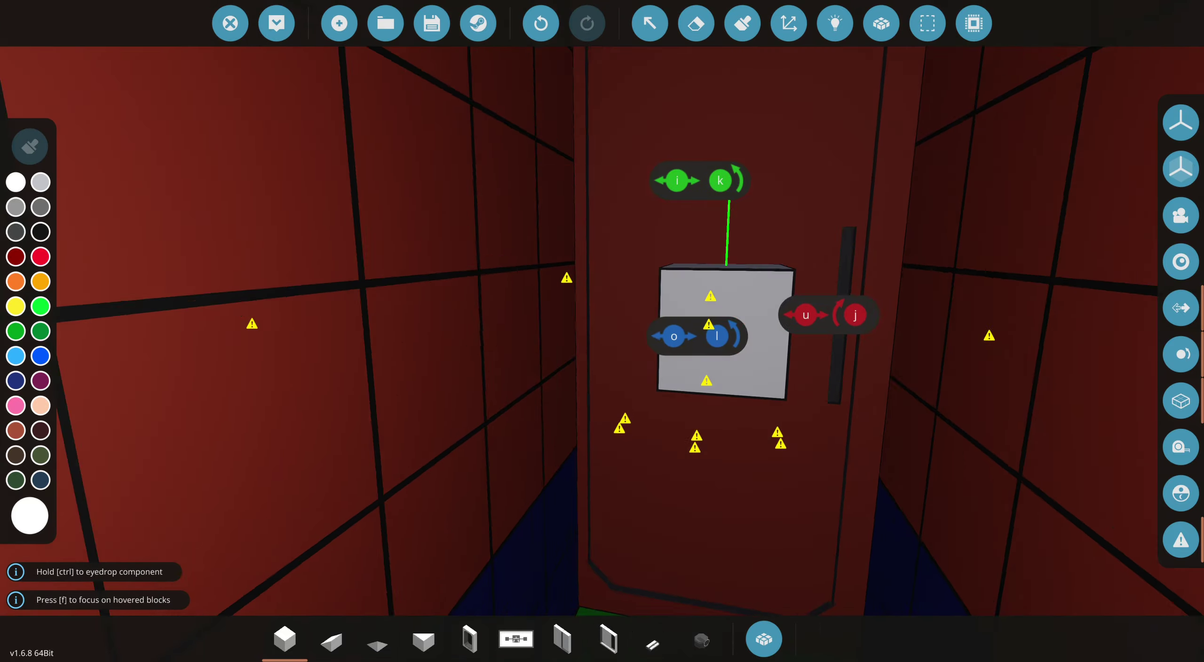
Step: Orbit the block and fly around the red room past the table
{"action": "left_click_drag", "start_coordinate": [603, 329], "coordinate": [846, 329]}
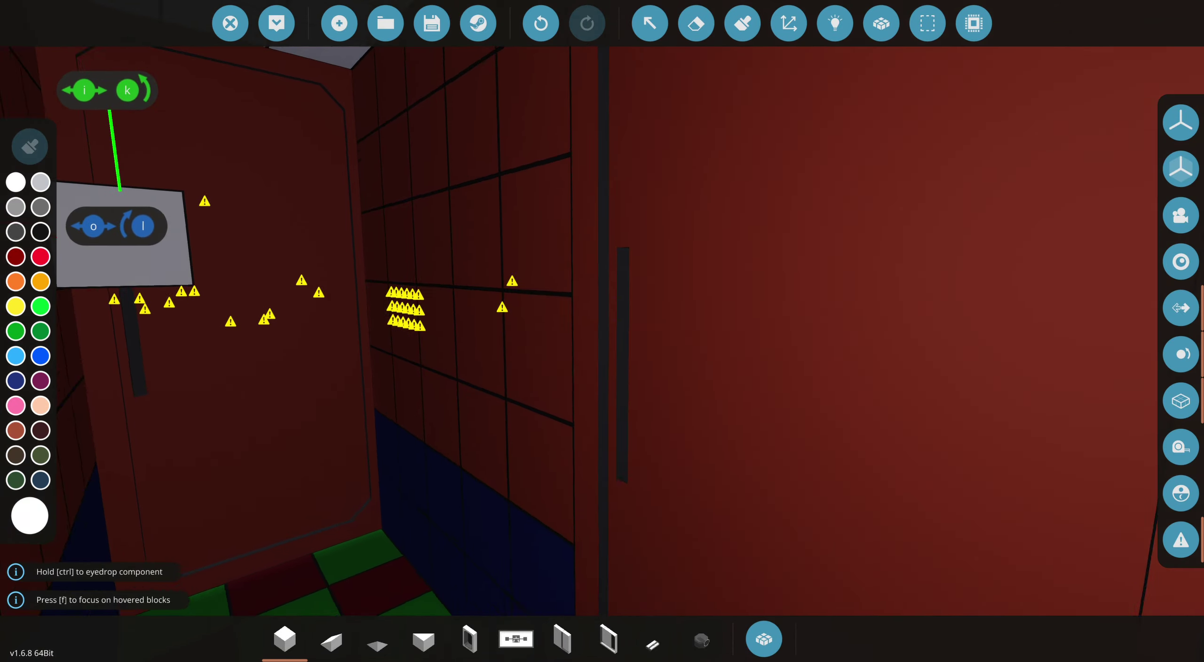
{"action": "left_click_drag", "start_coordinate": [602, 329], "coordinate": [377, 330]}
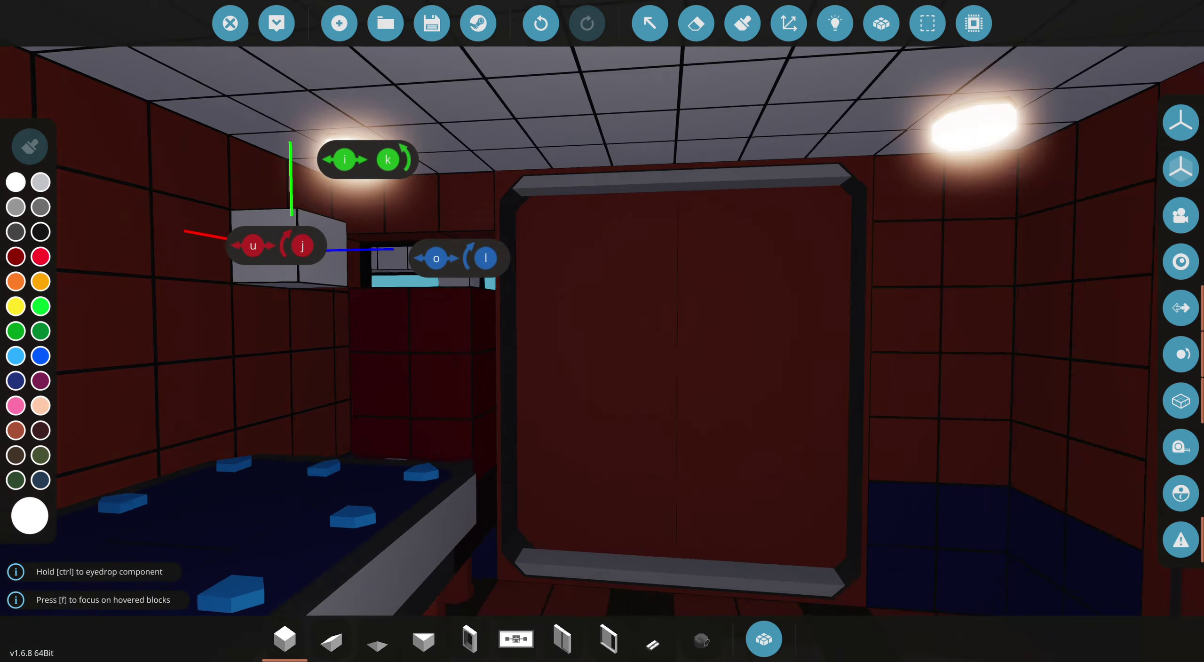
{"action": "left_click_drag", "start_coordinate": [602, 330], "coordinate": [752, 423]}
{"action": "left_click_drag", "start_coordinate": [602, 330], "coordinate": [659, 376]}
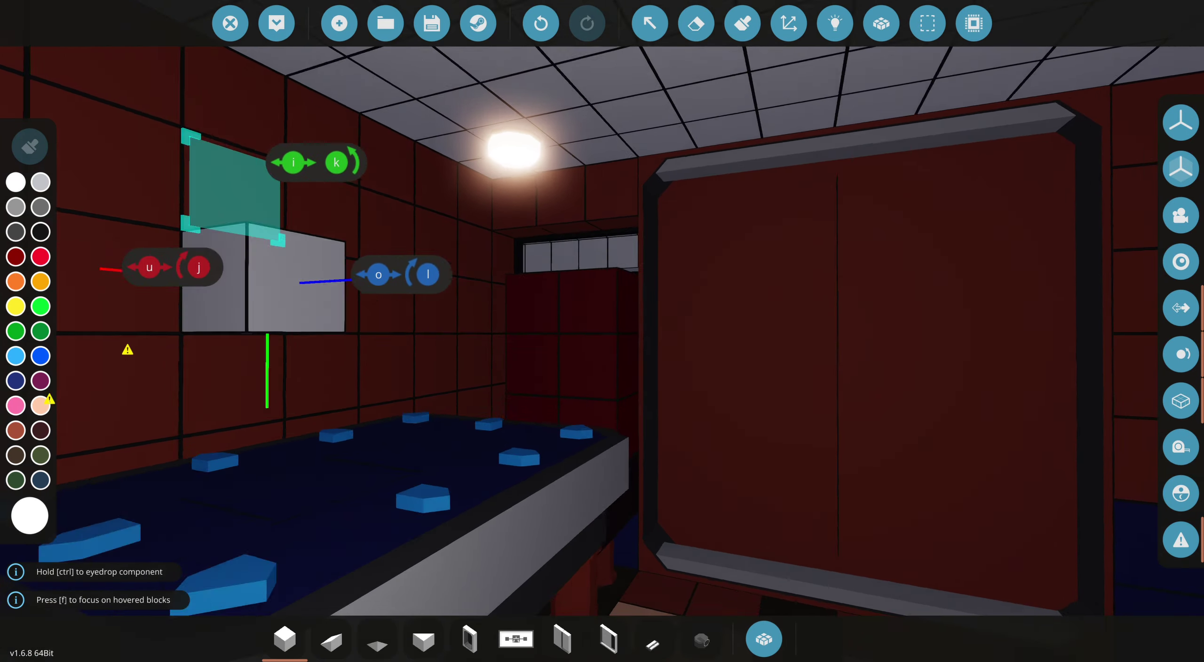
{"action": "left_click_drag", "start_coordinate": [602, 329], "coordinate": [715, 282]}
{"action": "left_click_drag", "start_coordinate": [602, 330], "coordinate": [715, 283]}
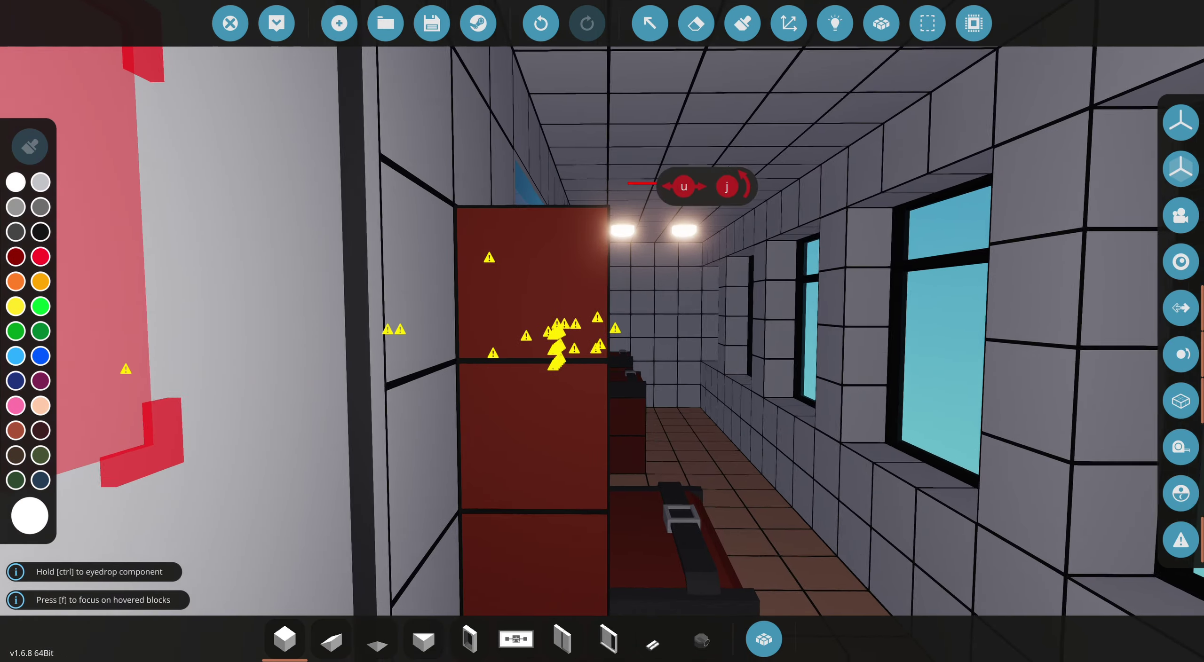
{"action": "left_click_drag", "start_coordinate": [602, 329], "coordinate": [715, 282]}
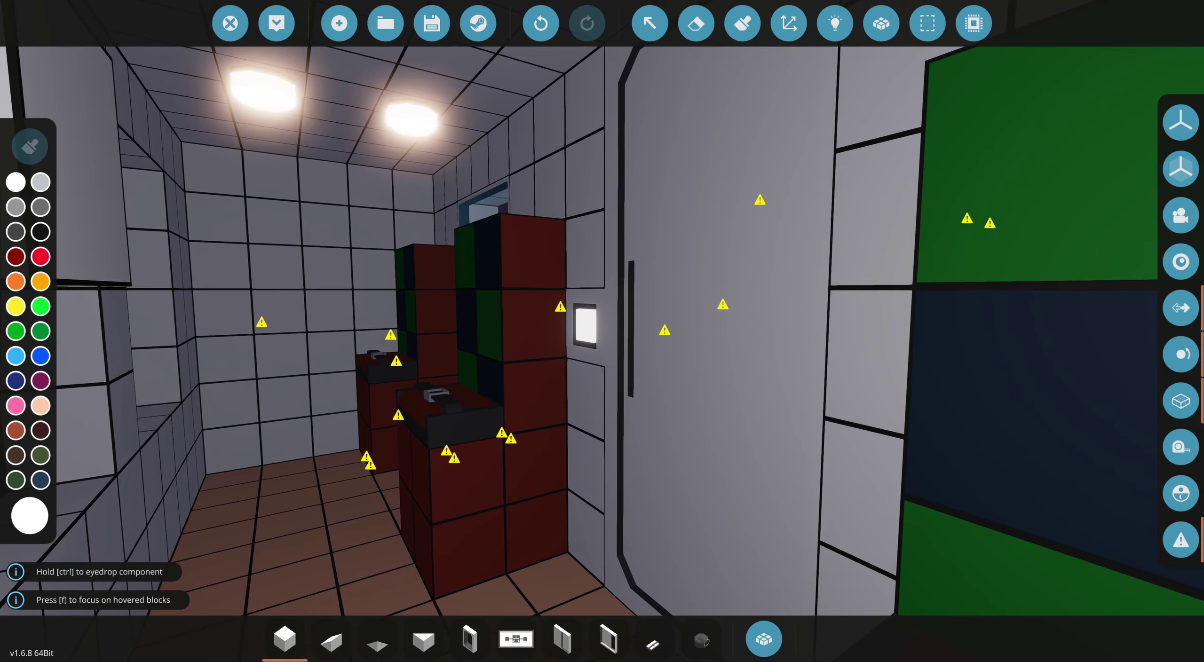
Step: Tilt up toward the glowing ceiling light, select a red block there, and approach
{"action": "left_click_drag", "start_coordinate": [602, 330], "coordinate": [659, 396]}
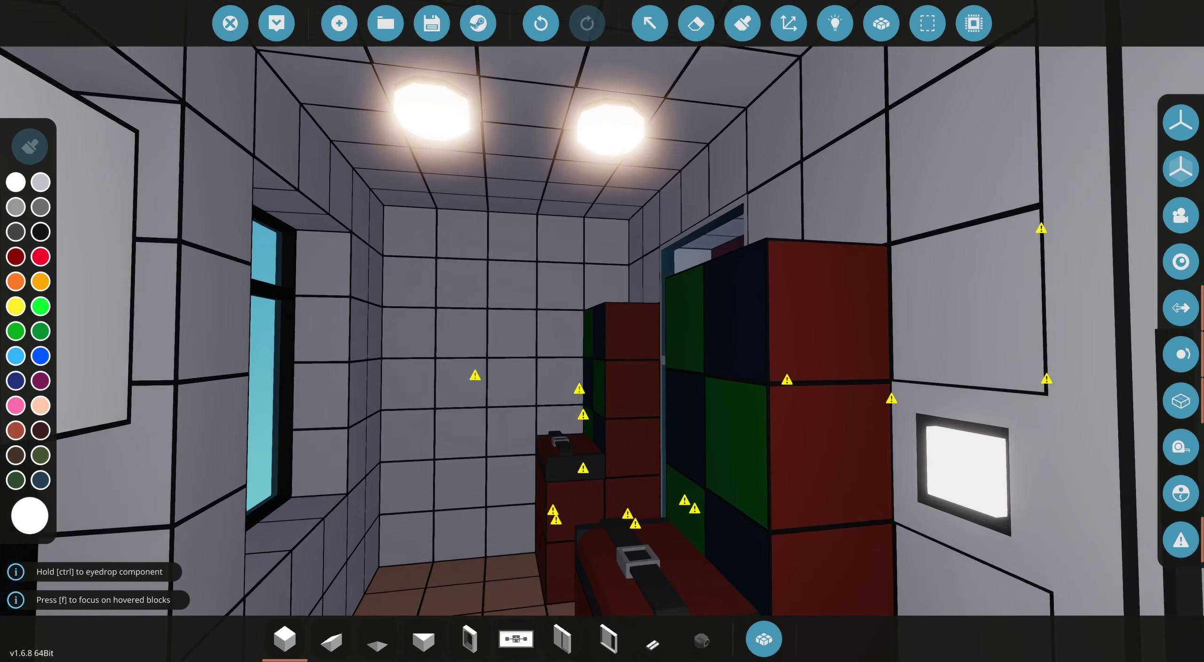
{"action": "left_click_drag", "start_coordinate": [602, 329], "coordinate": [715, 283]}
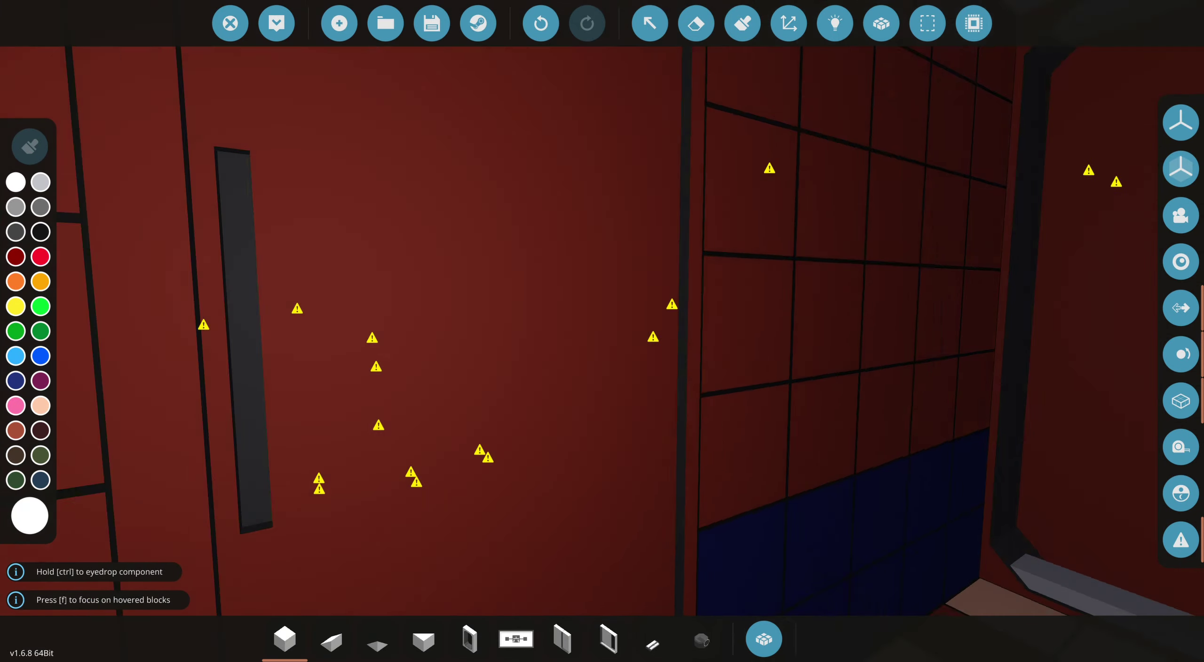
{"action": "left_click_drag", "start_coordinate": [603, 329], "coordinate": [715, 282]}
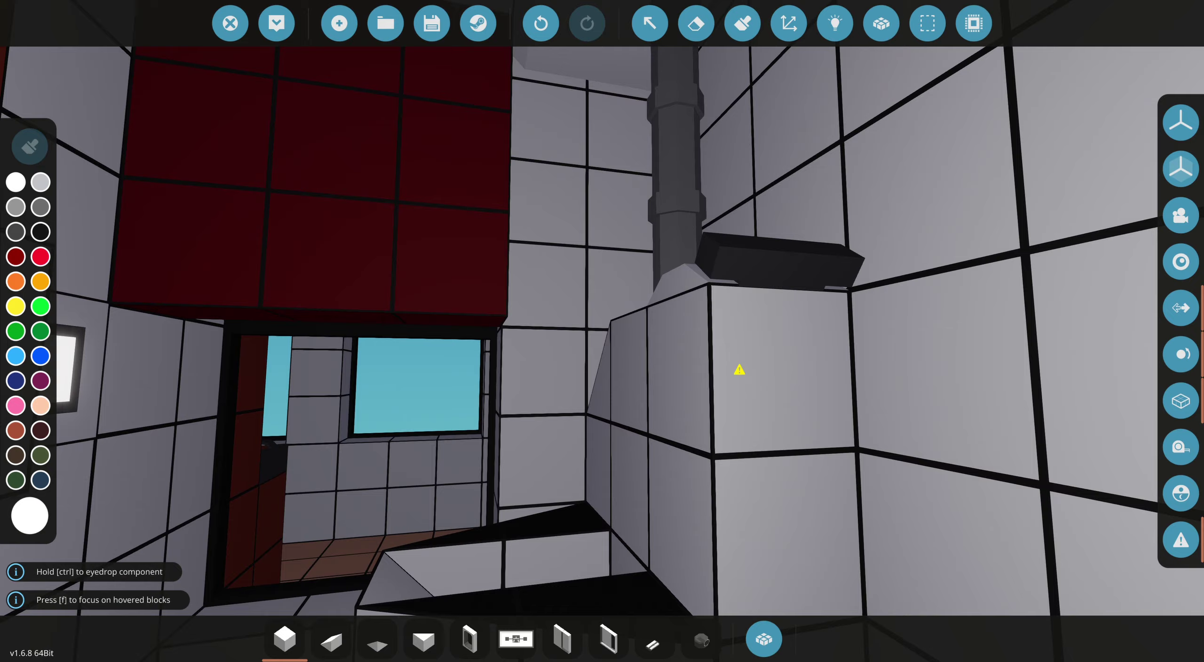
{"action": "left_click_drag", "start_coordinate": [602, 329], "coordinate": [658, 395]}
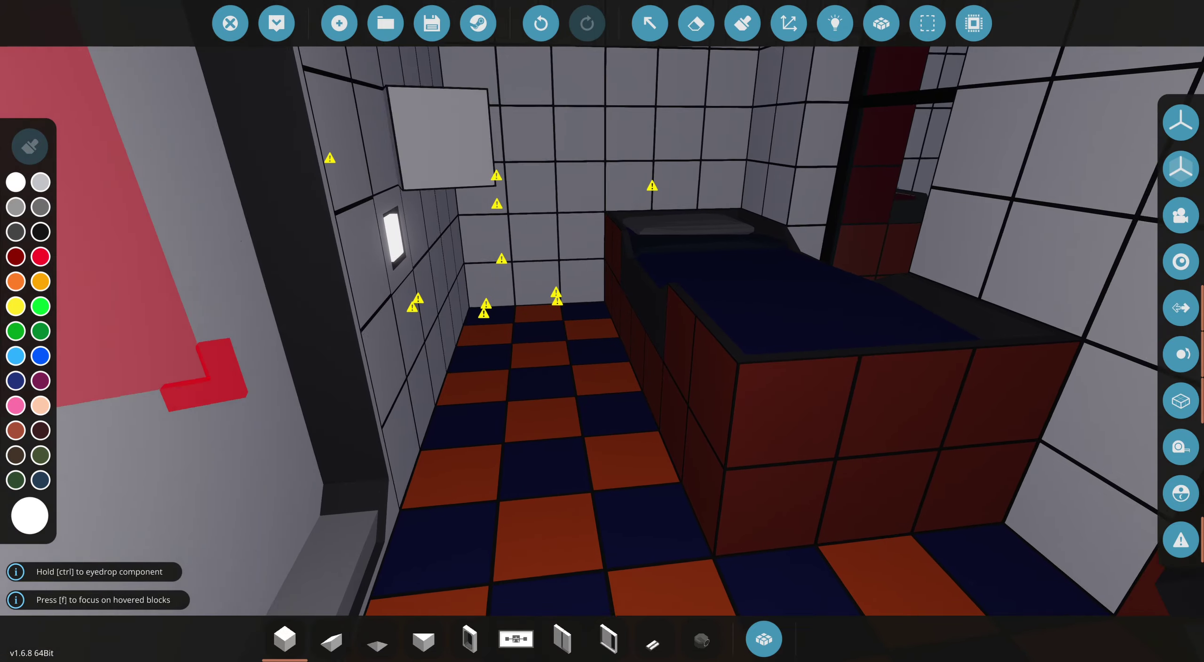
{"action": "key", "text": "w"}
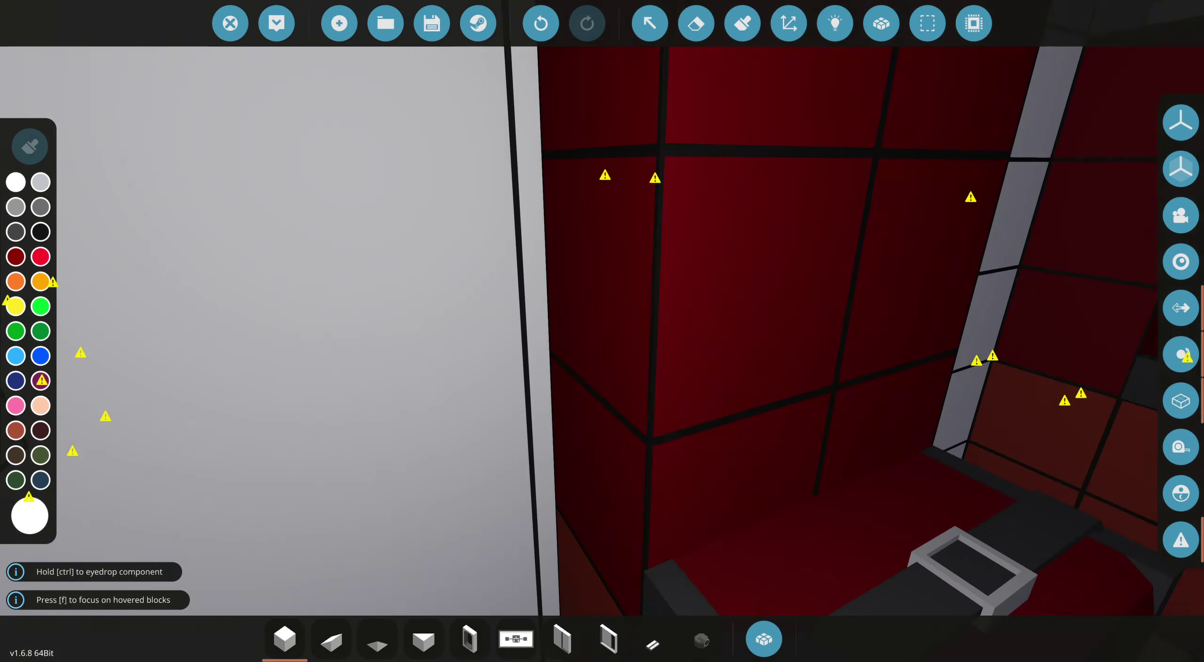
{"action": "key", "text": "w"}
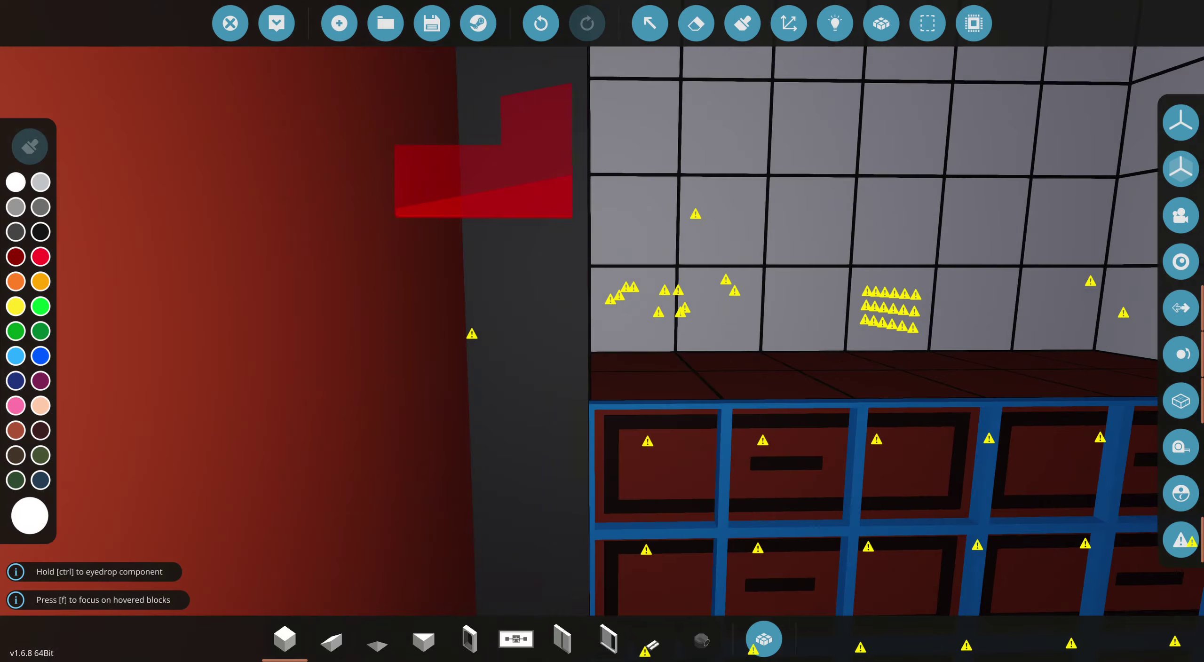
{"action": "key", "text": "w"}
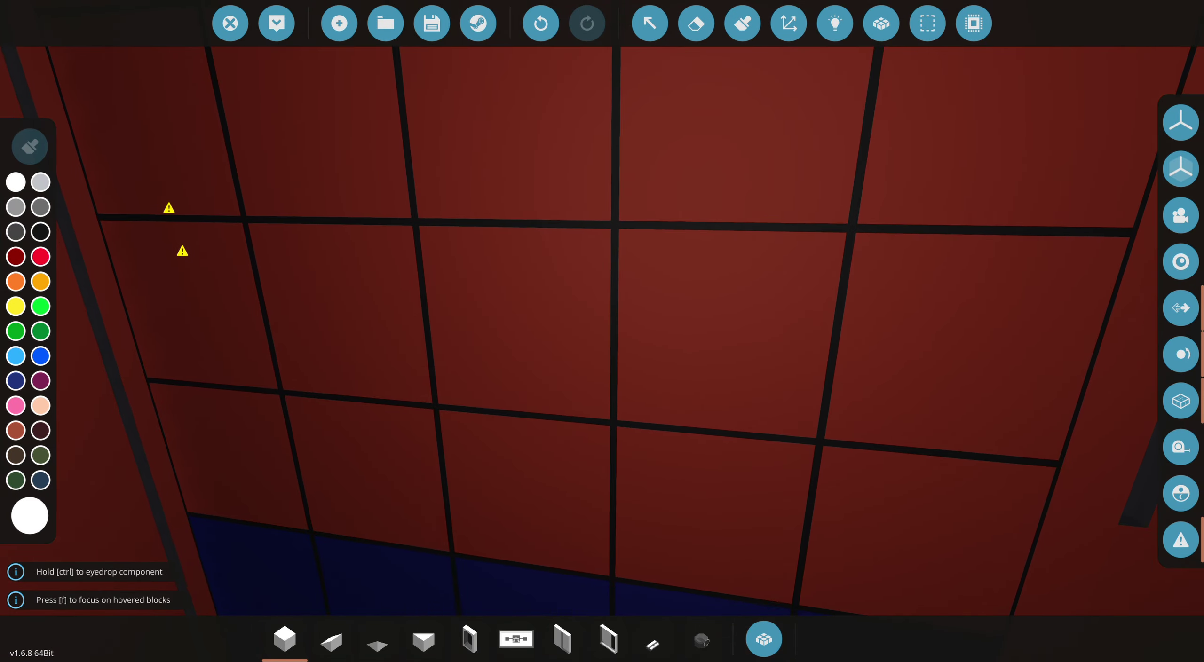
{"action": "key", "text": "w"}
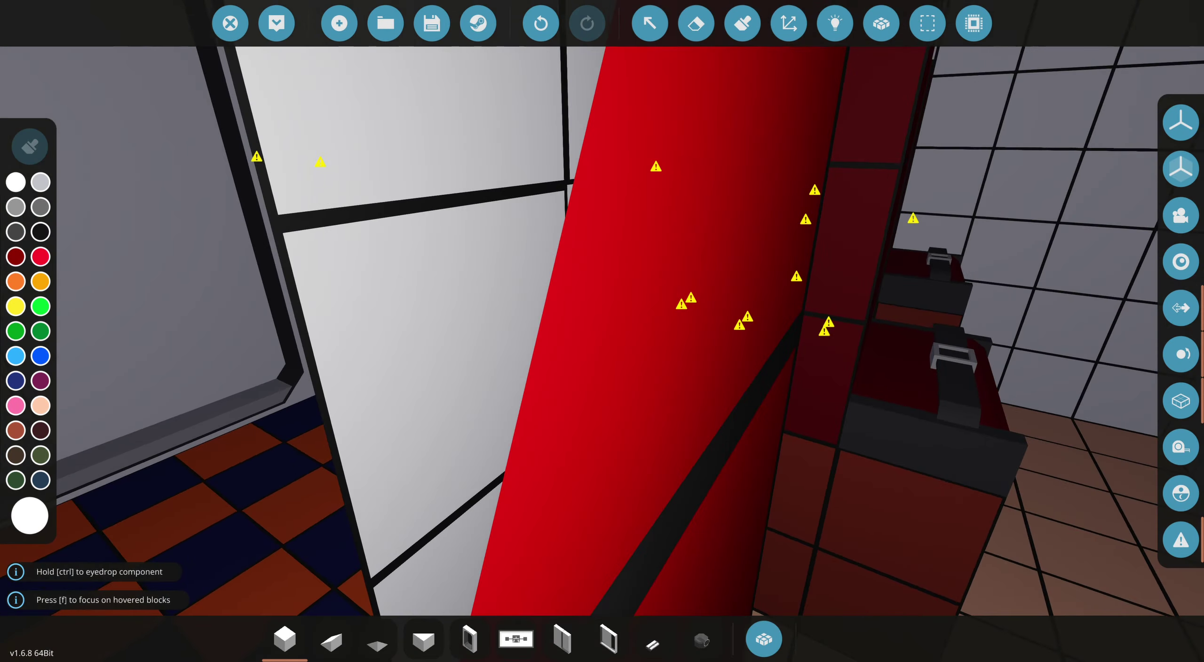
{"action": "key", "text": "w"}
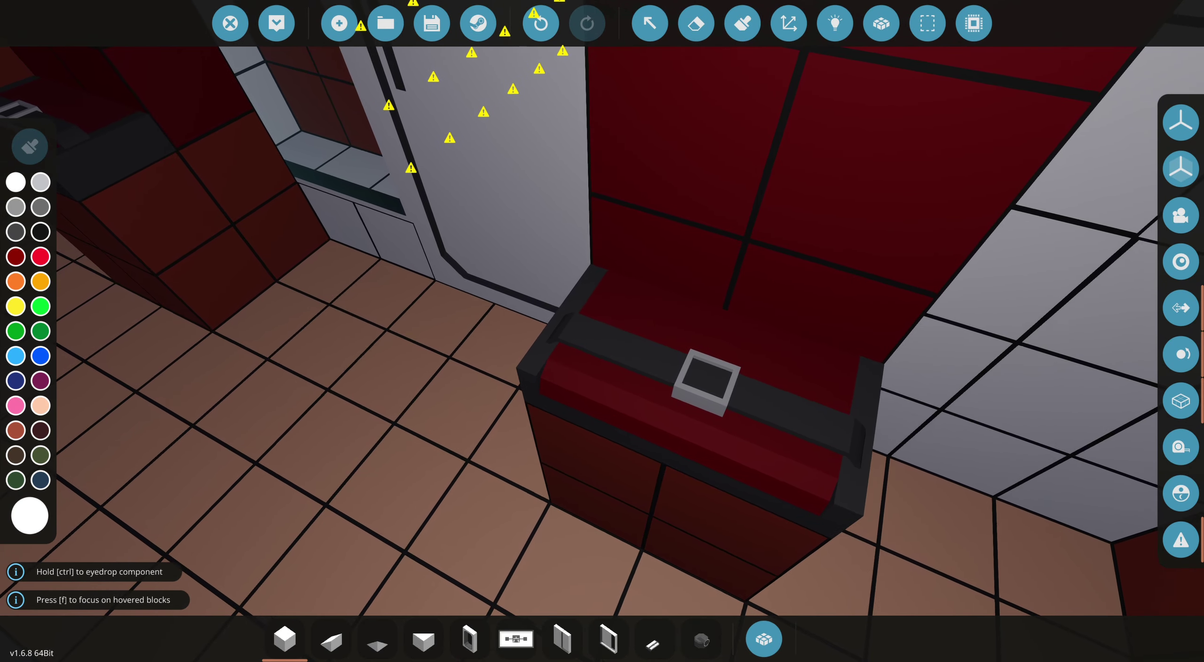
{"action": "key", "text": "w"}
{"action": "left_click", "coordinate": [729, 262]}
{"action": "key", "text": "w"}
{"action": "key", "text": "w"}
{"action": "key", "text": "w"}
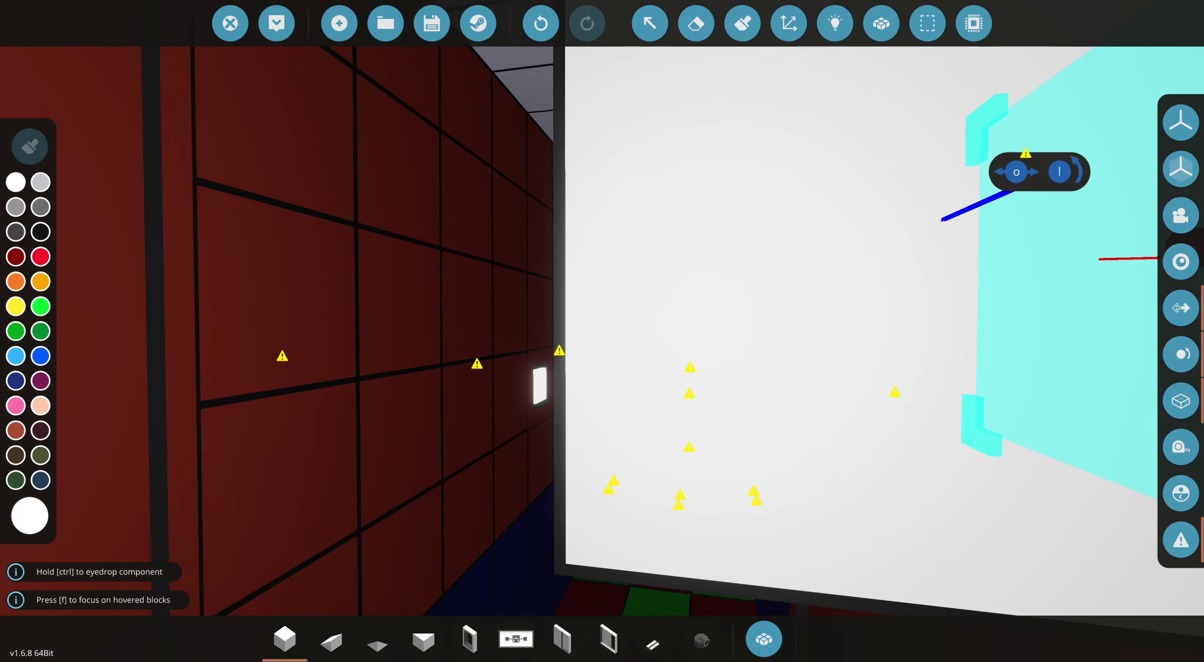
Step: Back away from the blue shelf to see the windows, back-wall lights and shelves
{"action": "key", "text": "w"}
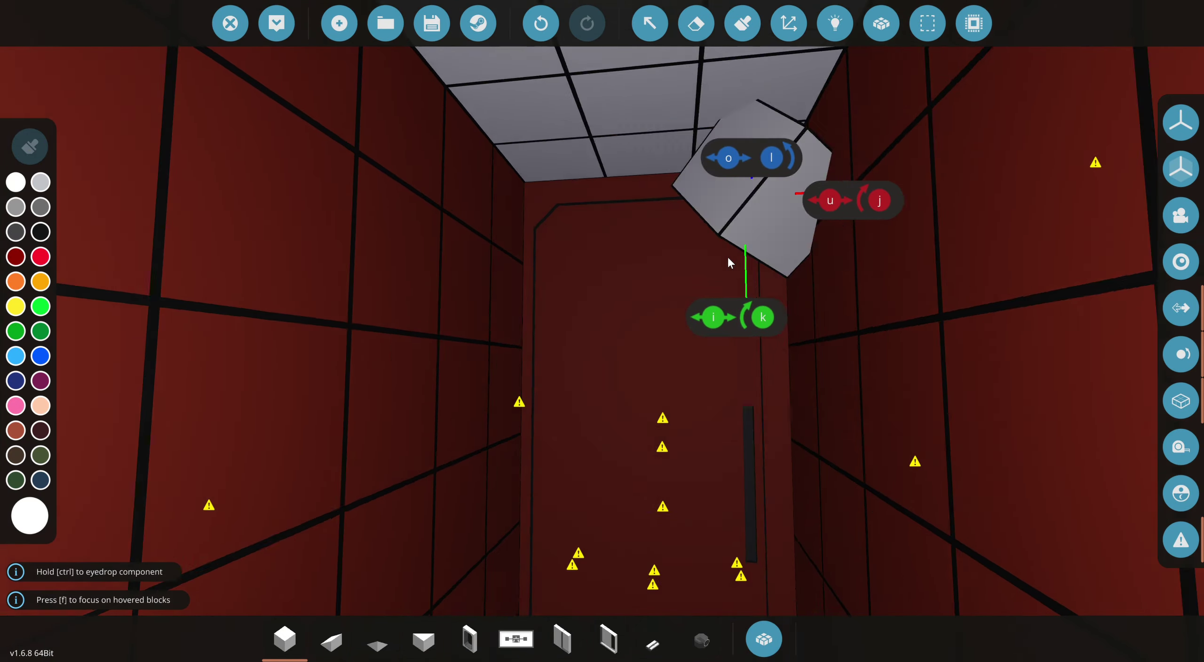
{"action": "key", "text": "s"}
{"action": "key", "text": "w"}
{"action": "key", "text": "w"}
{"action": "key", "text": "w"}
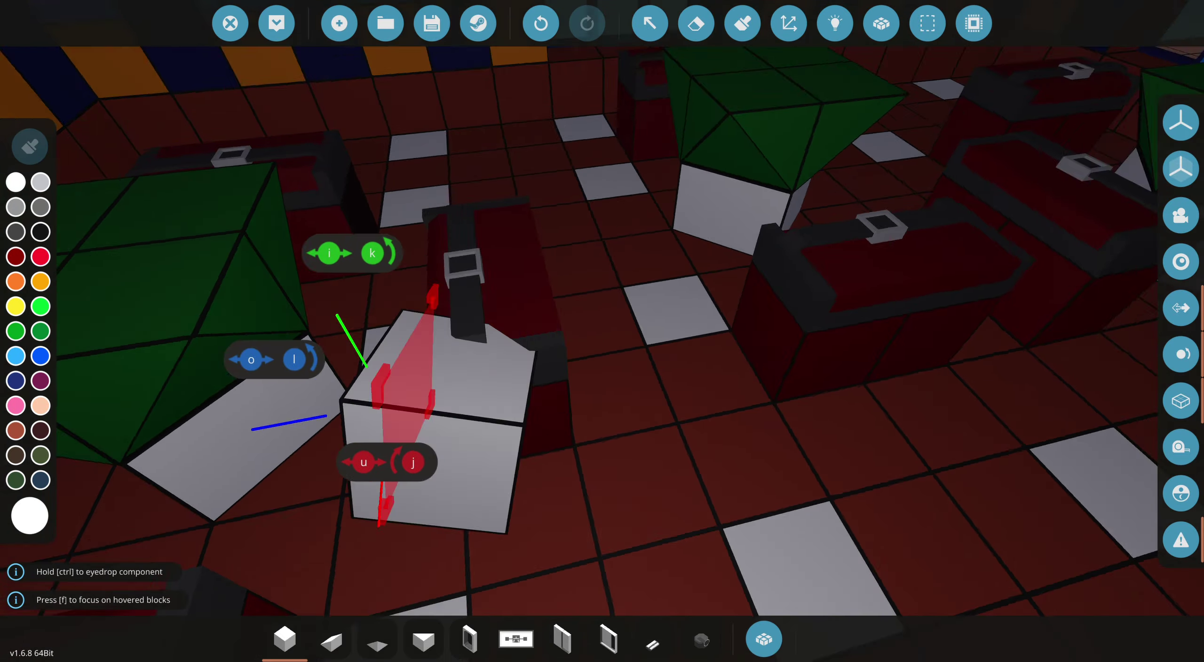
{"action": "key", "text": "s"}
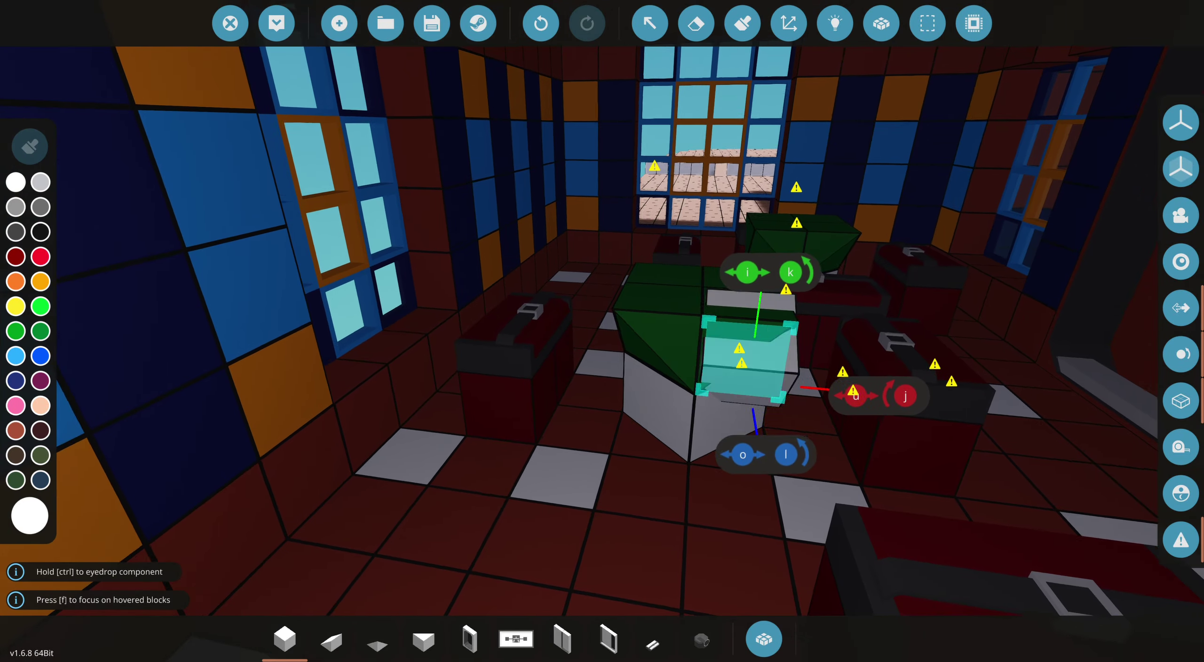
{"action": "key", "text": "w"}
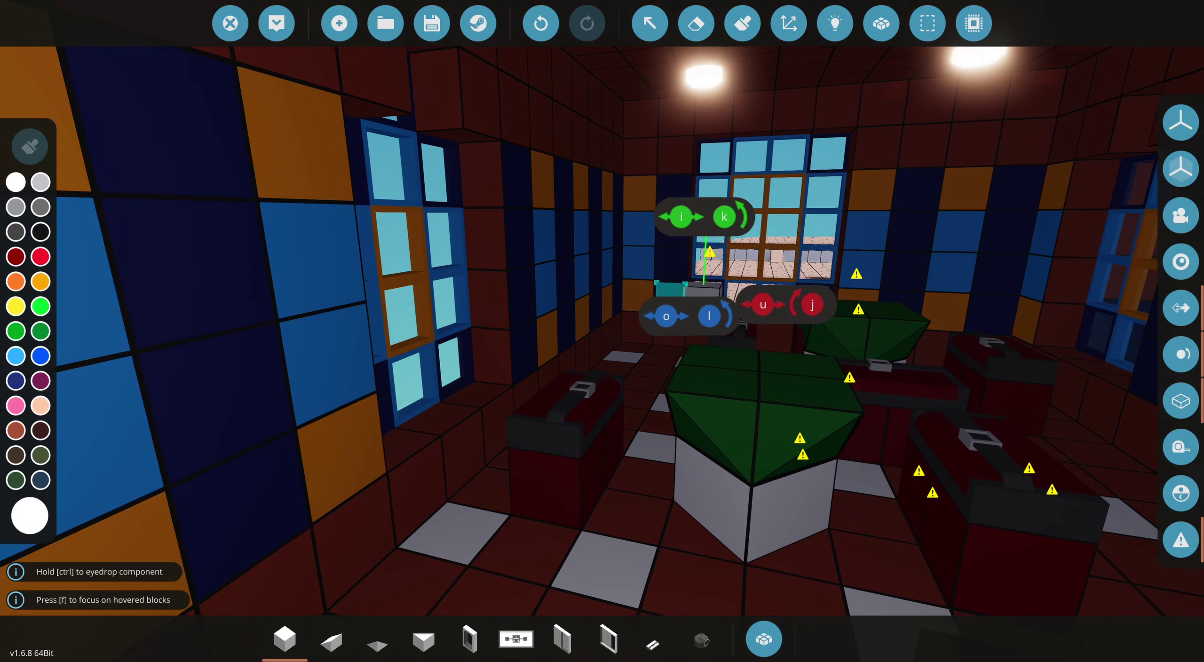
{"action": "key", "text": "w"}
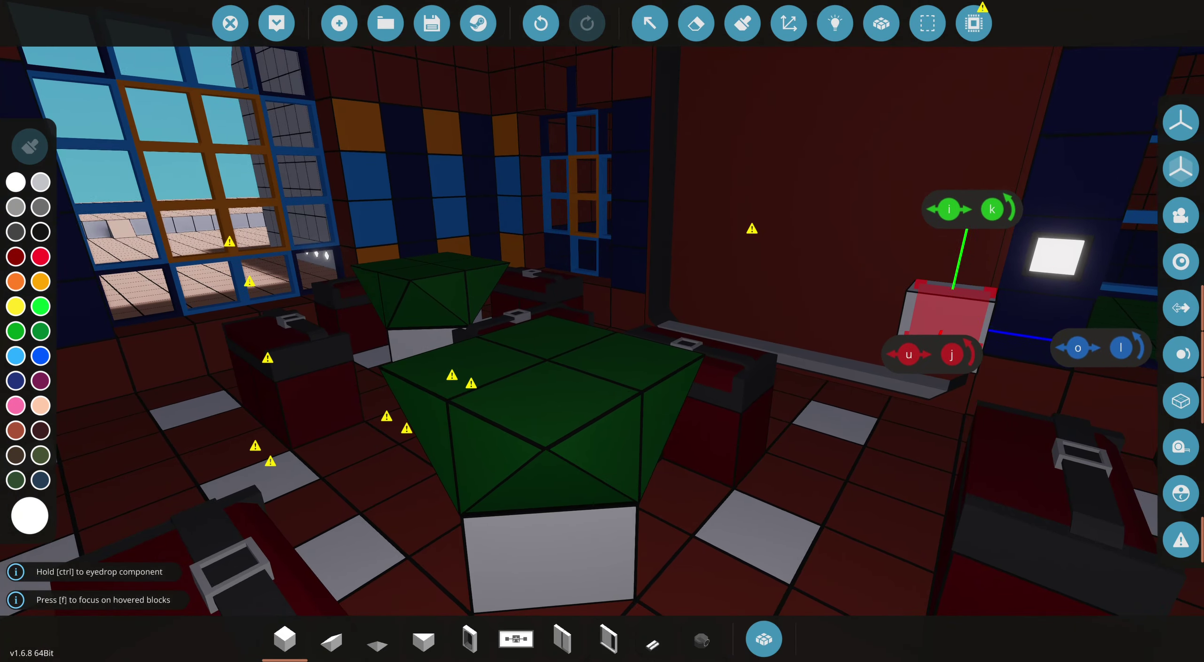
{"action": "key", "text": "w"}
{"action": "key", "text": "w"}
{"action": "key", "text": "w"}
{"action": "key", "text": "w"}
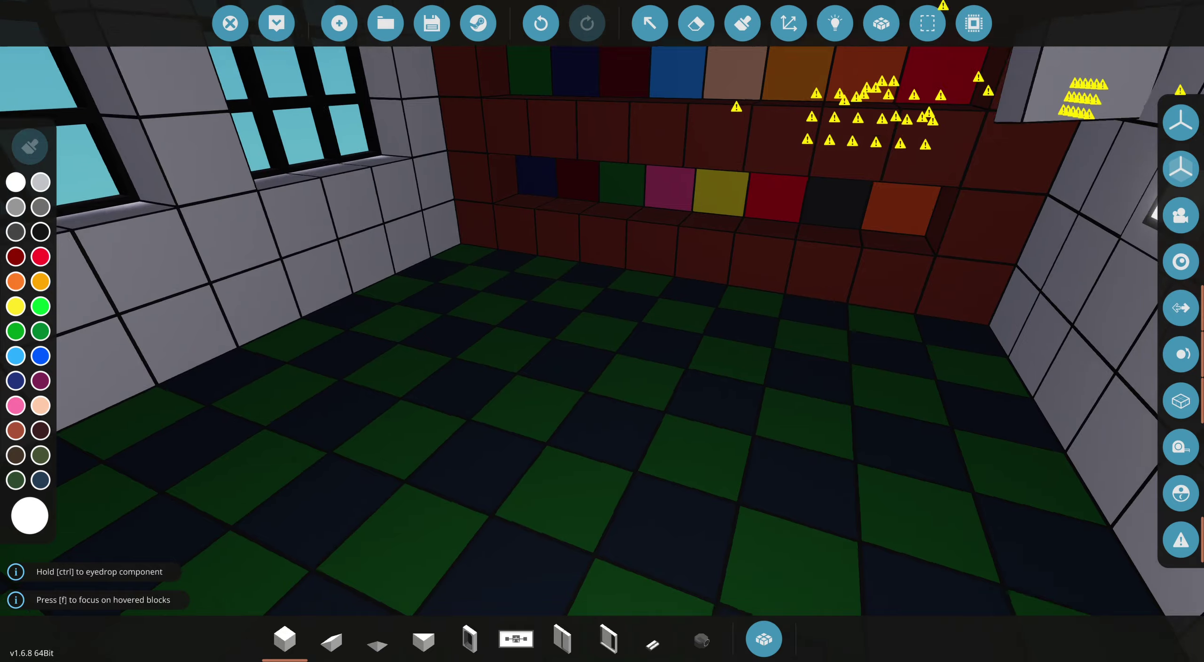
{"action": "key", "text": "s"}
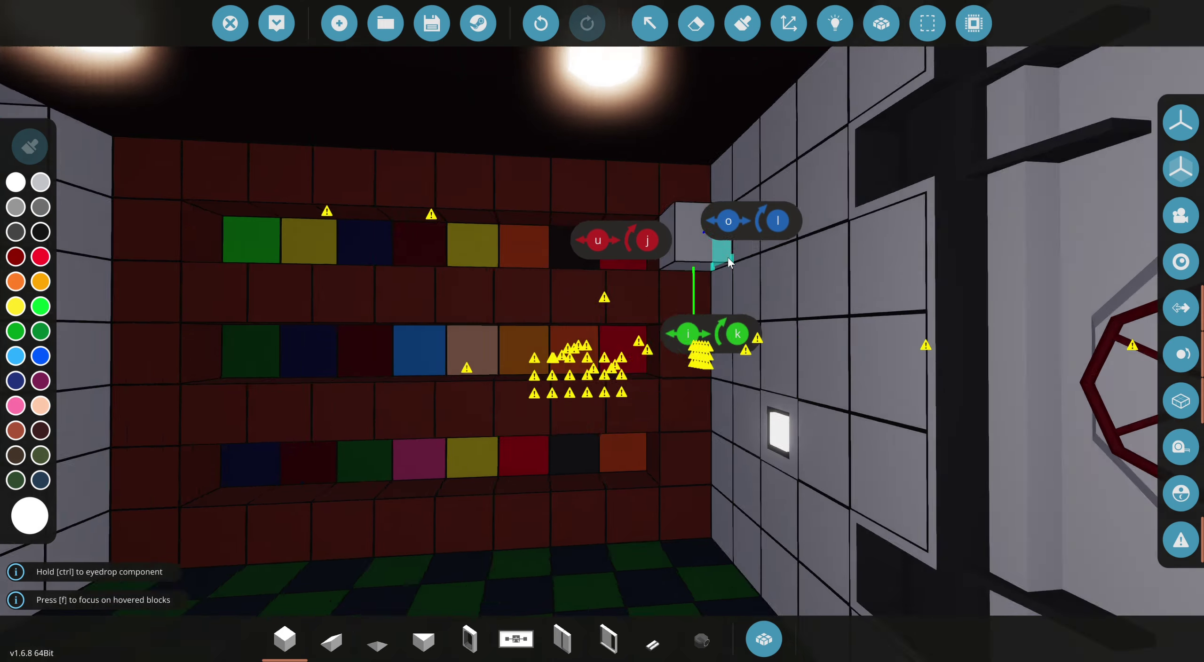
Step: Focus on the selected block, then look at the windows, red wheel and warning markers
{"action": "key", "text": "q"}
{"action": "key", "text": "f"}
{"action": "left_click_drag", "start_coordinate": [841, 338], "coordinate": [658, 376]}
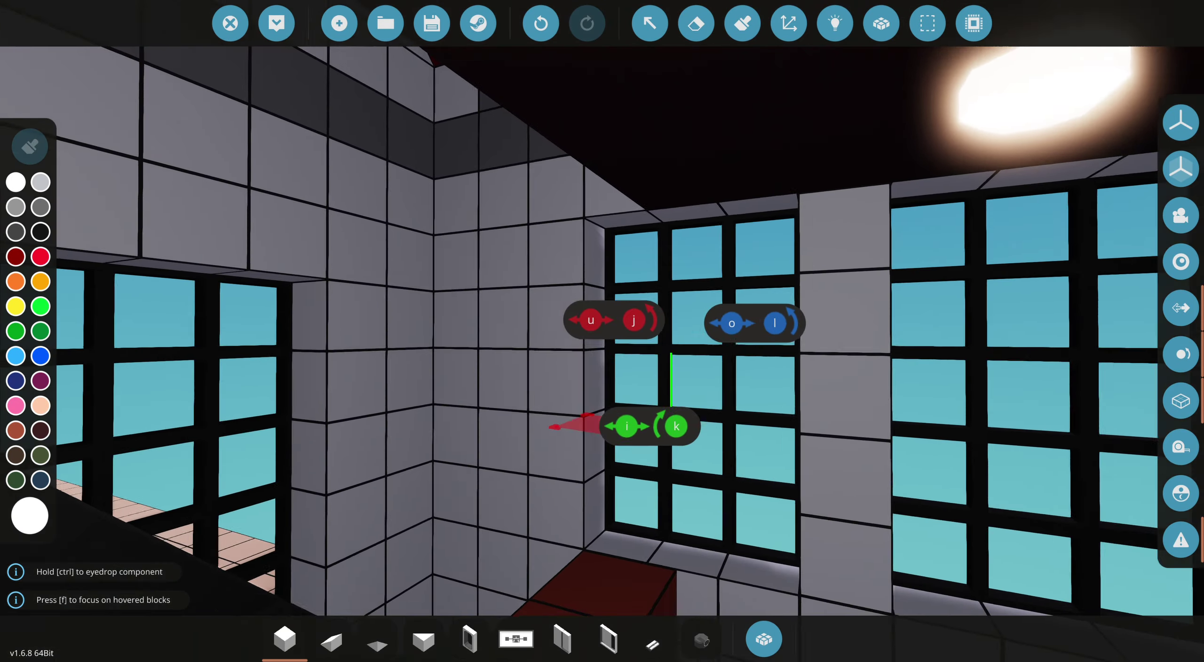
{"action": "mouse_move", "coordinate": [602, 339]}
{"action": "left_mouse_down"}
{"action": "mouse_move", "coordinate": [840, 336]}
{"action": "mouse_move", "coordinate": [658, 329]}
{"action": "mouse_move", "coordinate": [659, 376]}
{"action": "left_mouse_up"}
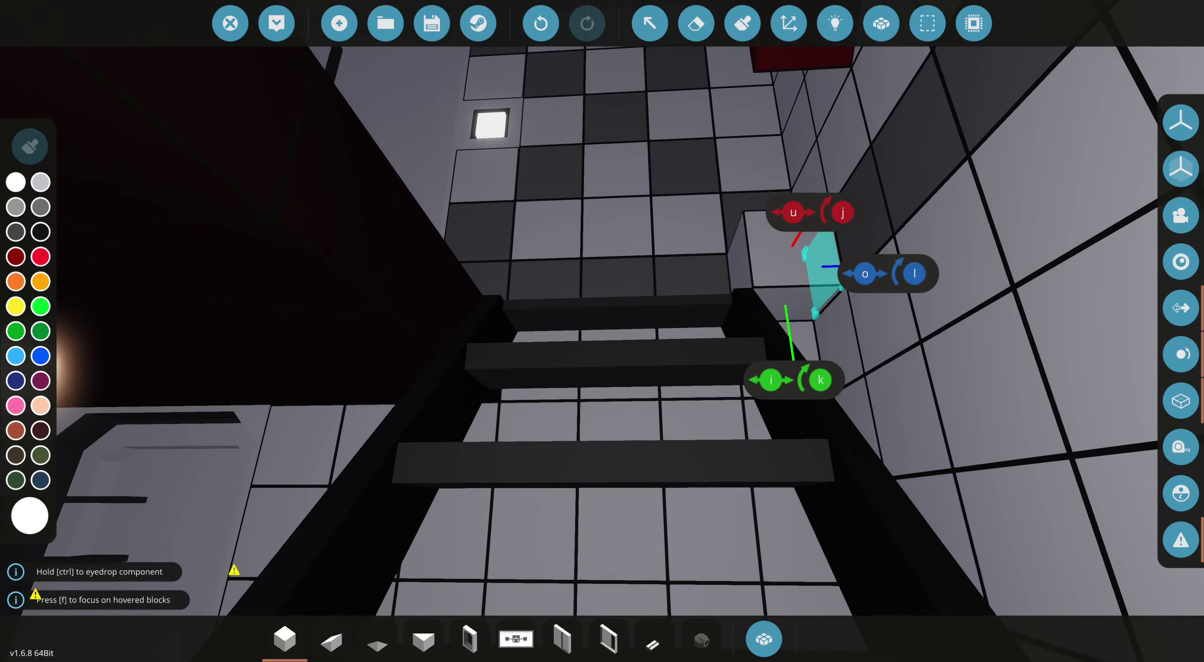
{"action": "left_click_drag", "start_coordinate": [602, 339], "coordinate": [471, 329]}
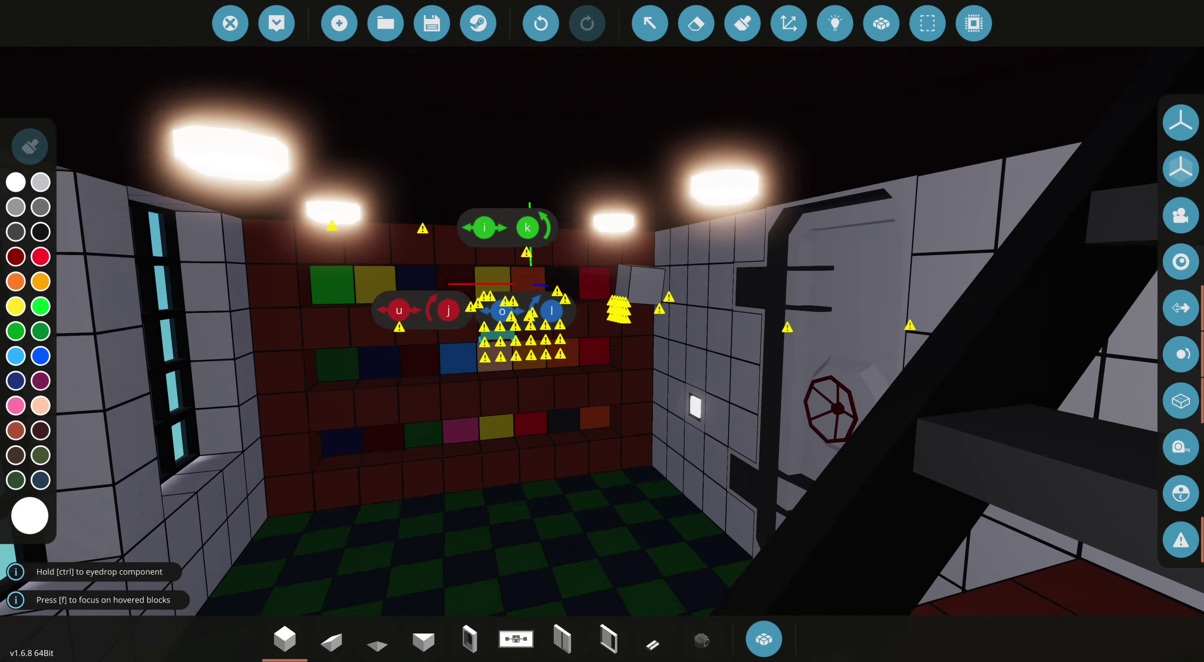
Step: Orbit the room over the tiled ceiling and above the blue platform
{"action": "left_click_drag", "start_coordinate": [602, 339], "coordinate": [839, 332]}
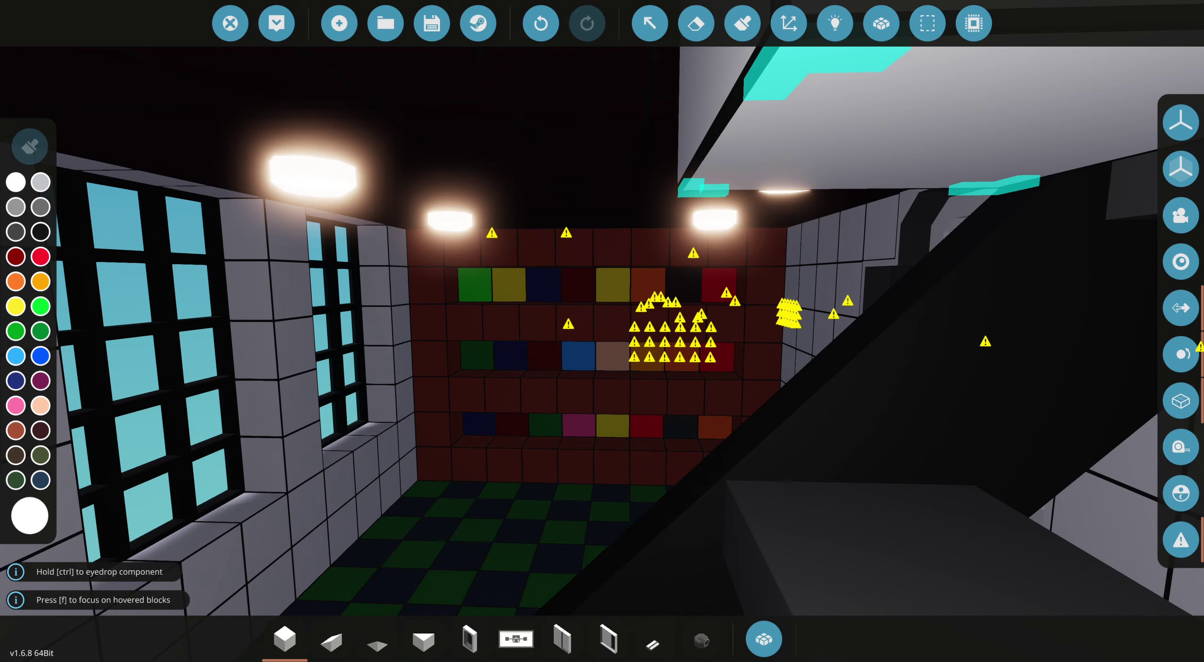
{"action": "mouse_move", "coordinate": [839, 331]}
{"action": "left_mouse_down"}
{"action": "mouse_move", "coordinate": [602, 377]}
{"action": "mouse_move", "coordinate": [471, 339]}
{"action": "left_mouse_up"}
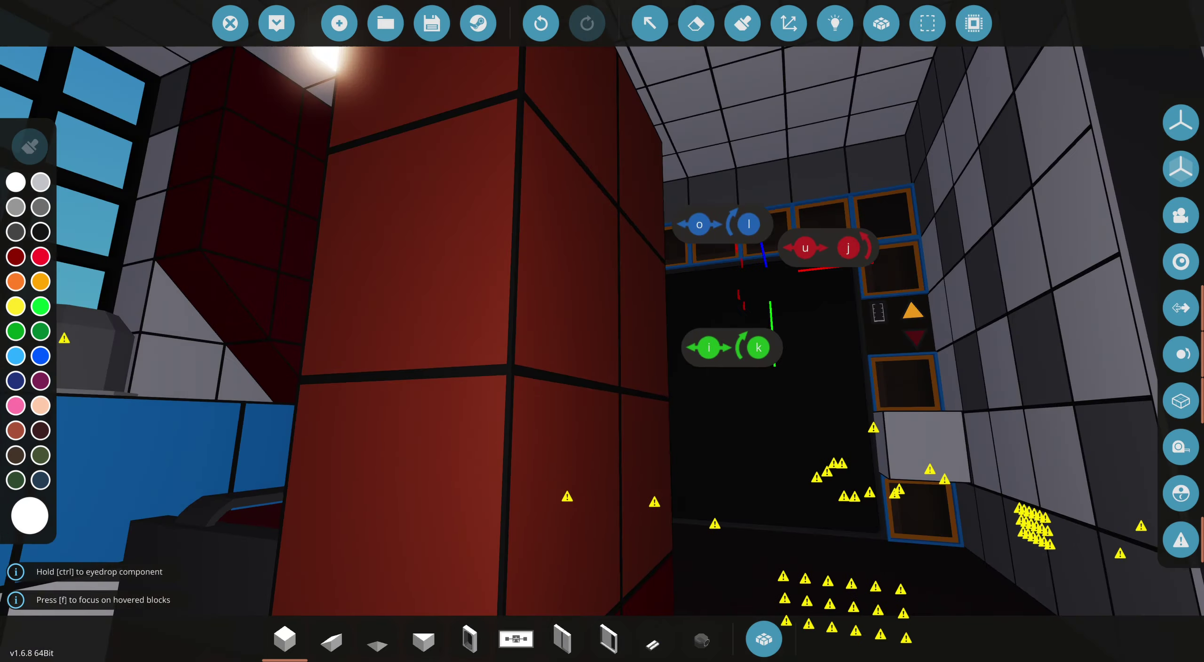
{"action": "left_click_drag", "start_coordinate": [602, 339], "coordinate": [471, 339]}
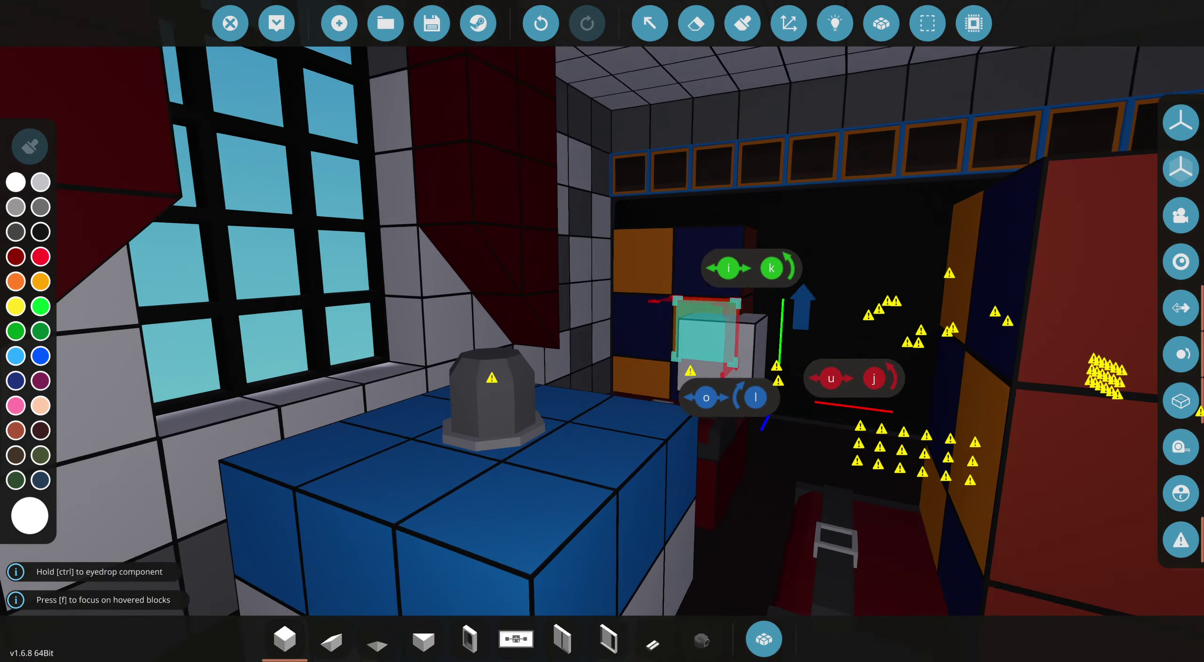
{"action": "left_click_drag", "start_coordinate": [602, 339], "coordinate": [470, 339]}
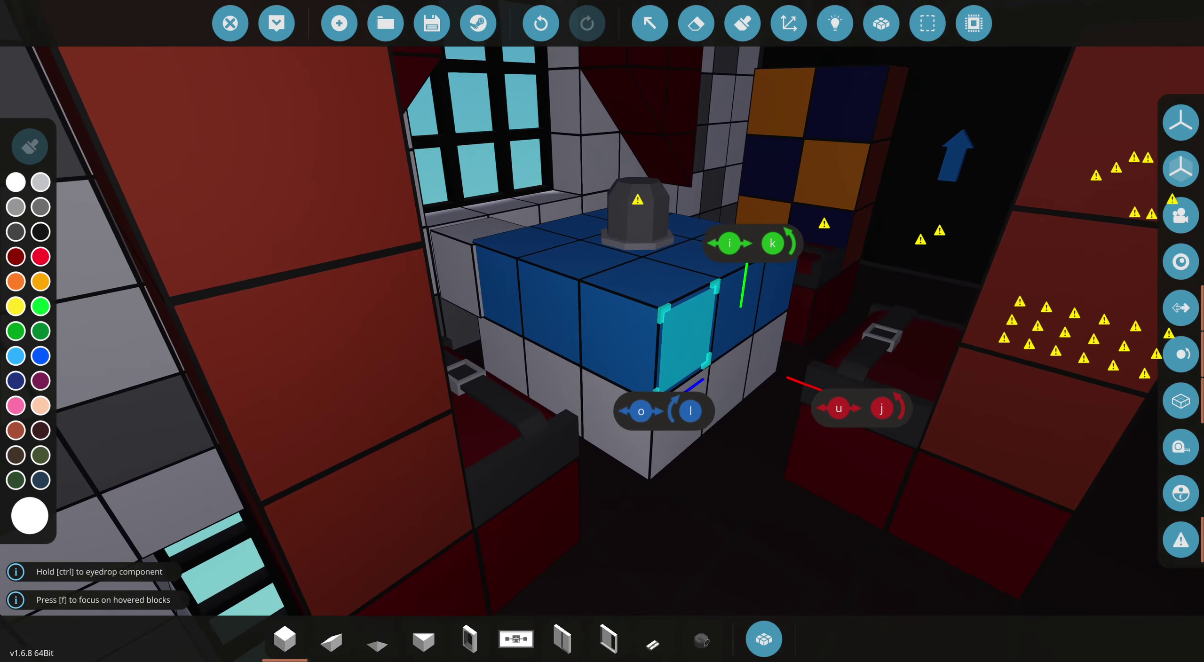
{"action": "mouse_move", "coordinate": [603, 339]}
{"action": "left_mouse_down"}
{"action": "mouse_move", "coordinate": [564, 320]}
{"action": "mouse_move", "coordinate": [527, 339]}
{"action": "left_mouse_up"}
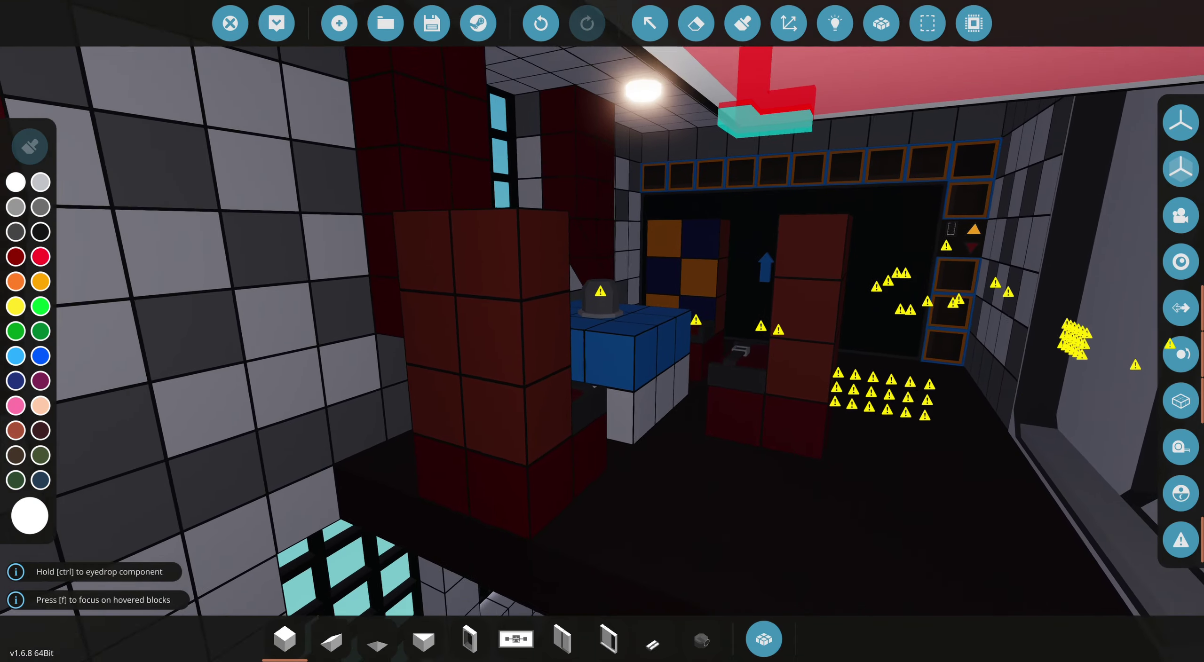
{"action": "left_click_drag", "start_coordinate": [602, 339], "coordinate": [527, 339]}
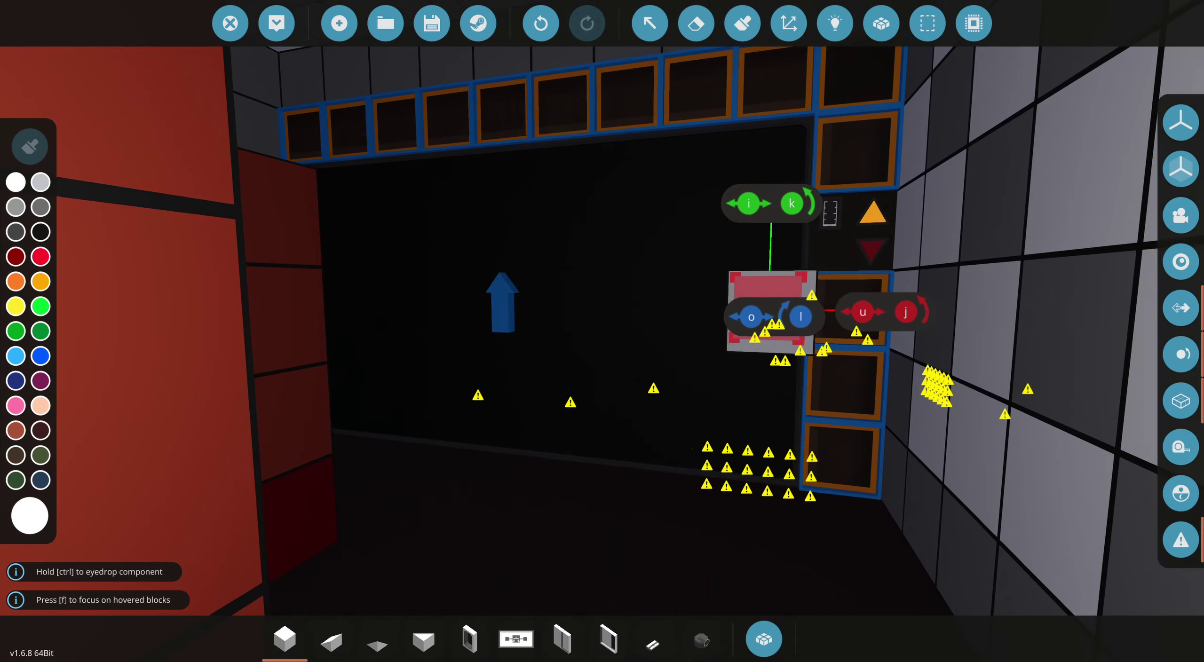
{"action": "left_click_drag", "start_coordinate": [603, 338], "coordinate": [527, 339]}
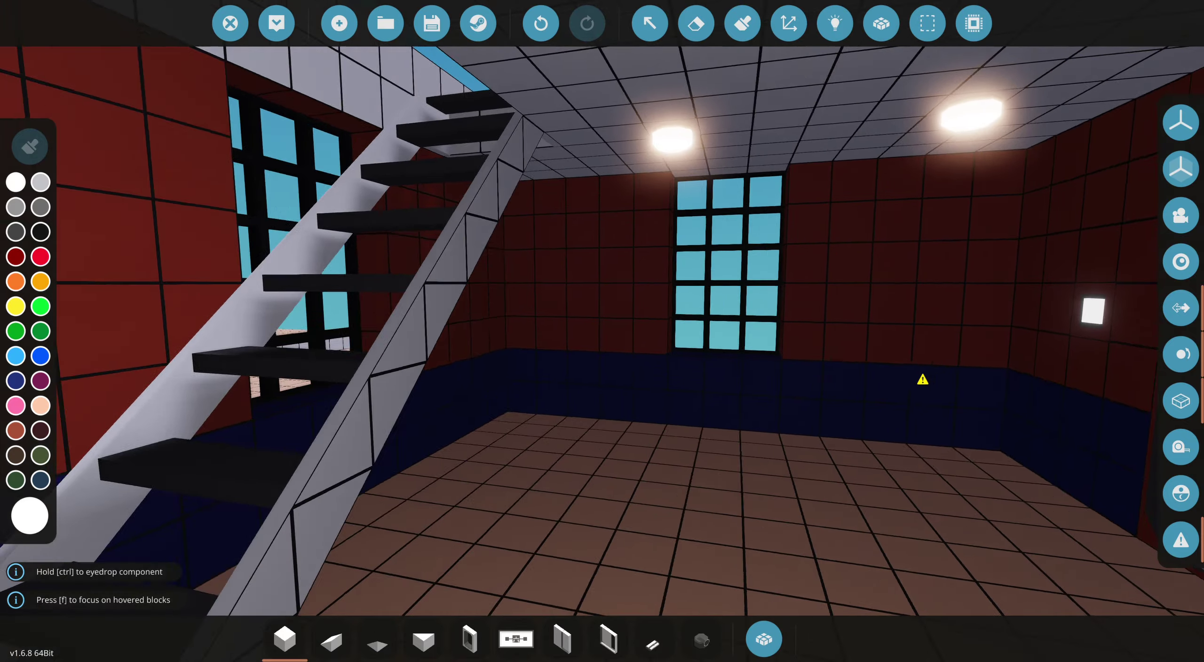
Step: Fly from the staircase out between the buildings and into the room with the sliding door
{"action": "left_click_drag", "start_coordinate": [603, 330], "coordinate": [602, 470]}
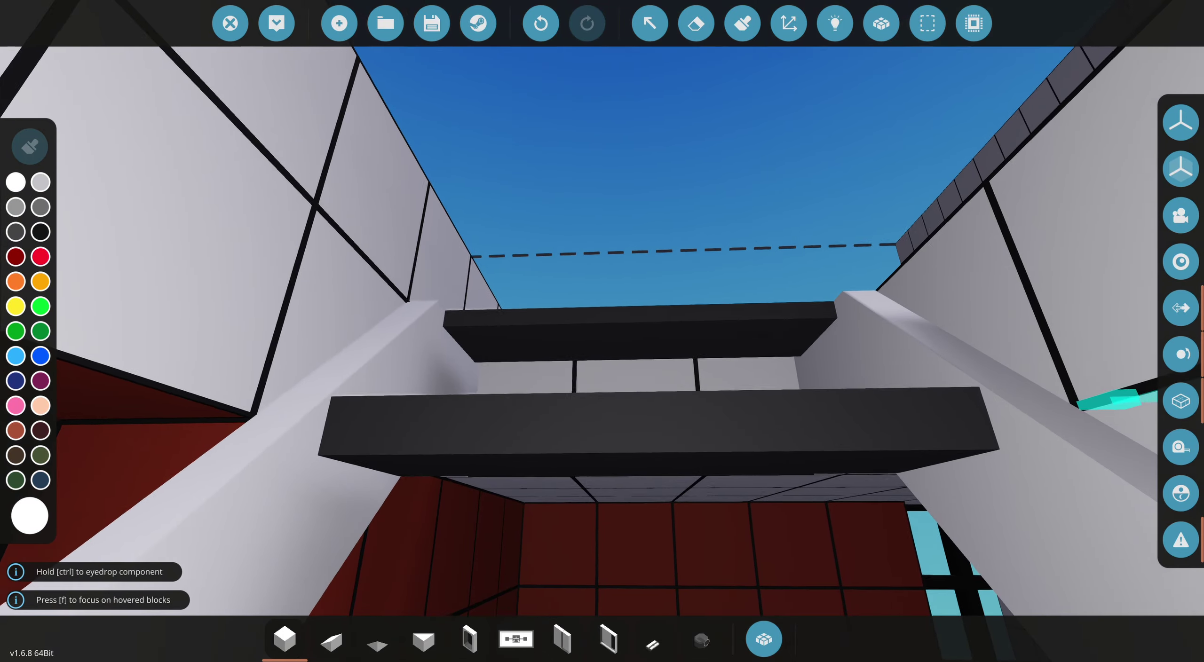
{"action": "left_click_drag", "start_coordinate": [602, 329], "coordinate": [602, 424]}
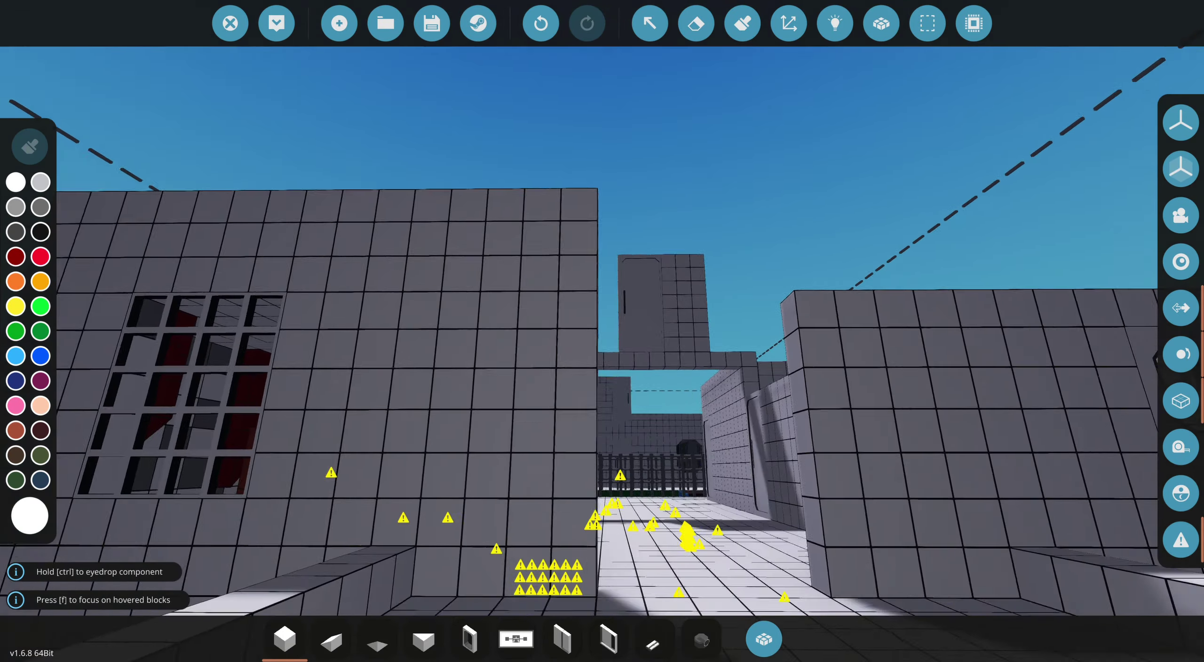
{"action": "key", "text": "w"}
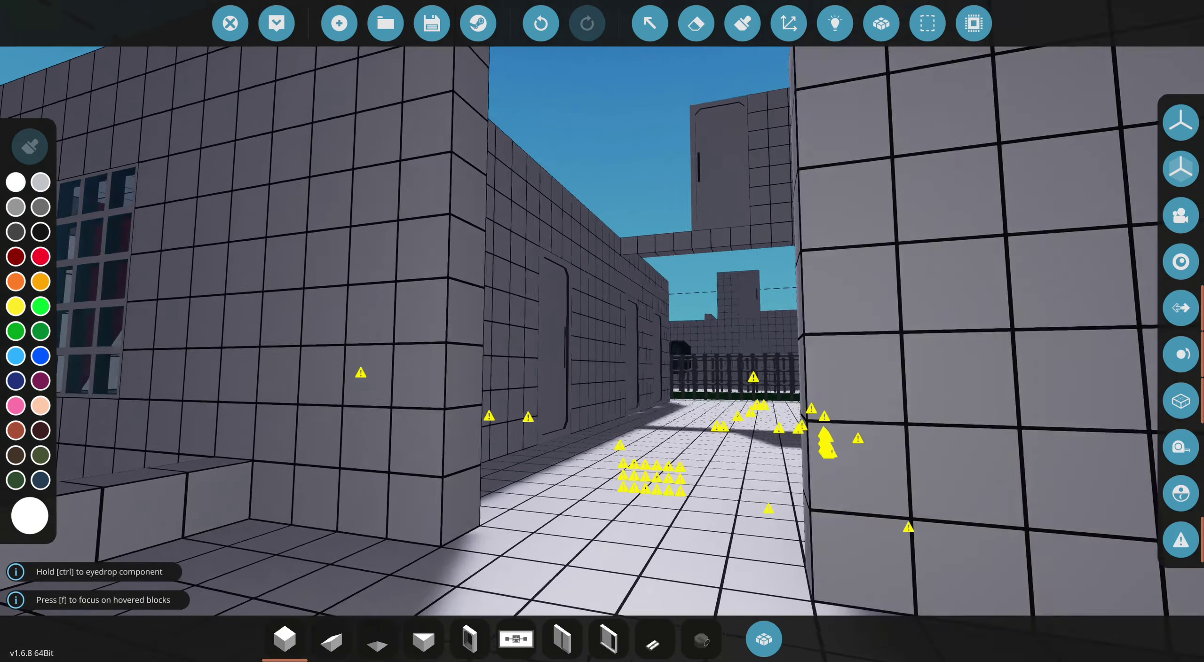
{"action": "left_click_drag", "start_coordinate": [602, 329], "coordinate": [470, 424]}
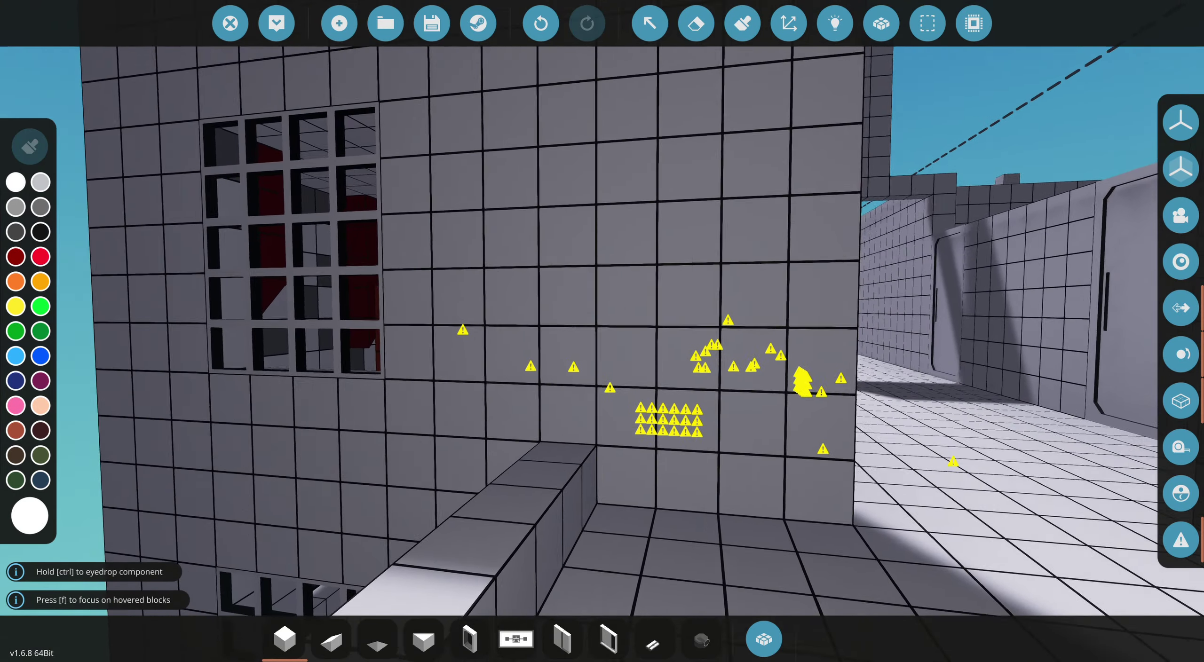
{"action": "key", "text": "w"}
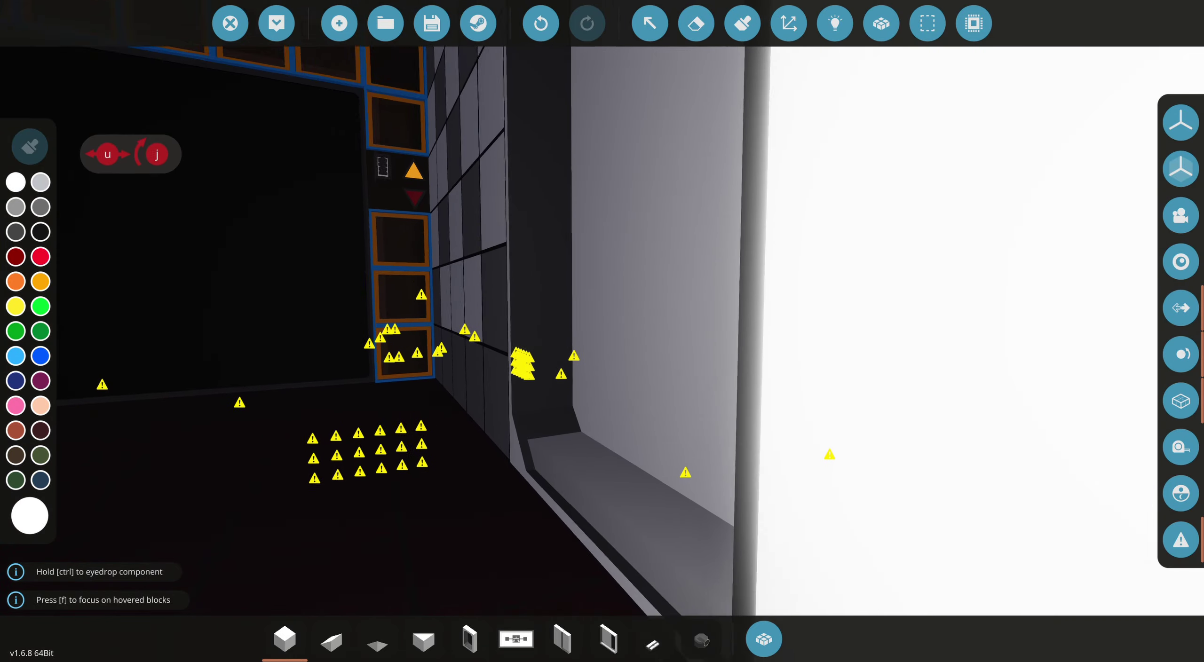
{"action": "left_click_drag", "start_coordinate": [602, 330], "coordinate": [470, 282]}
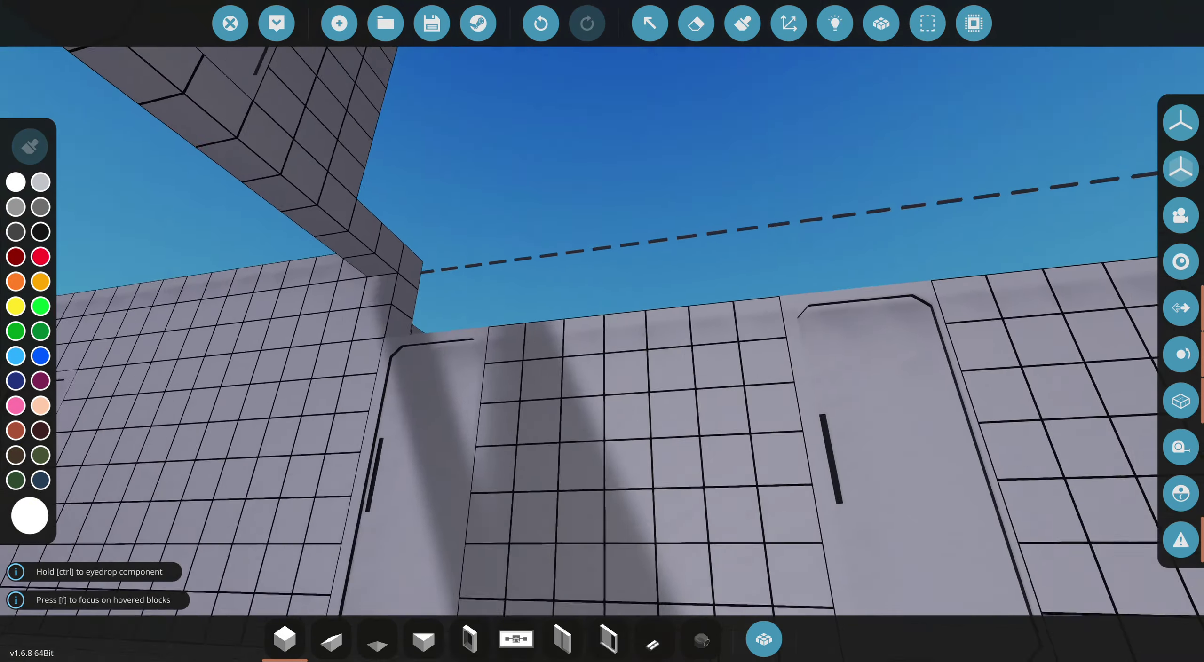
{"action": "key", "text": "w"}
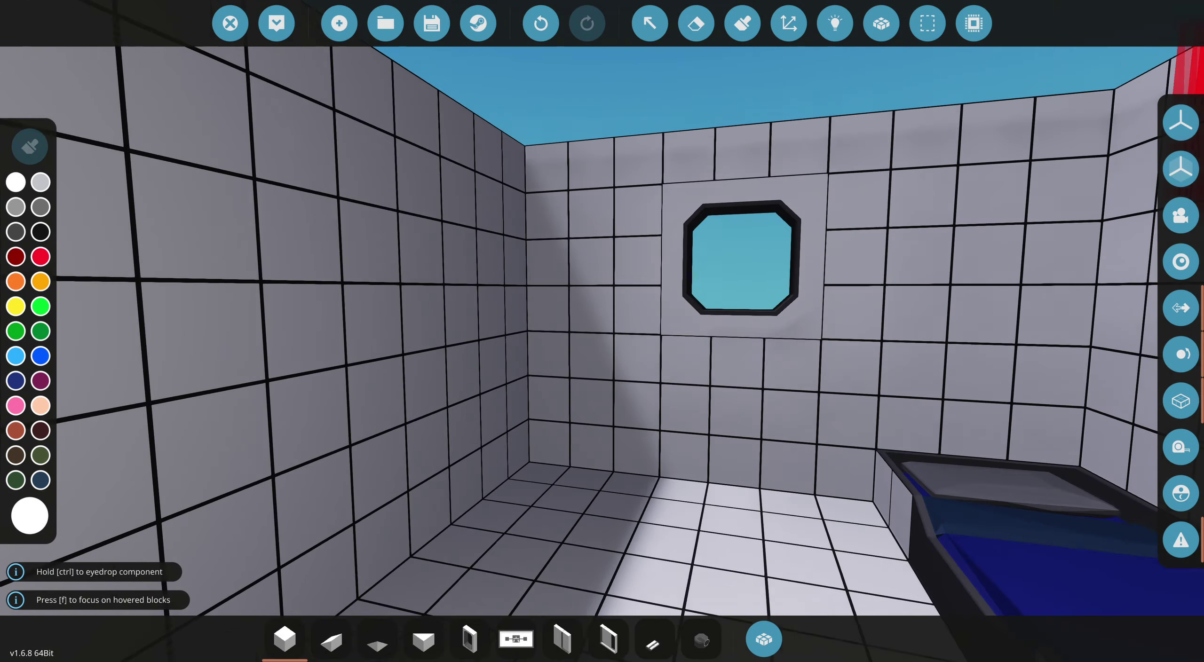
{"action": "left_click_drag", "start_coordinate": [602, 329], "coordinate": [752, 283]}
Step: Inspect the sliding door's properties with the Select tool, then return and orbit the room
{"action": "left_click", "coordinate": [649, 22]}
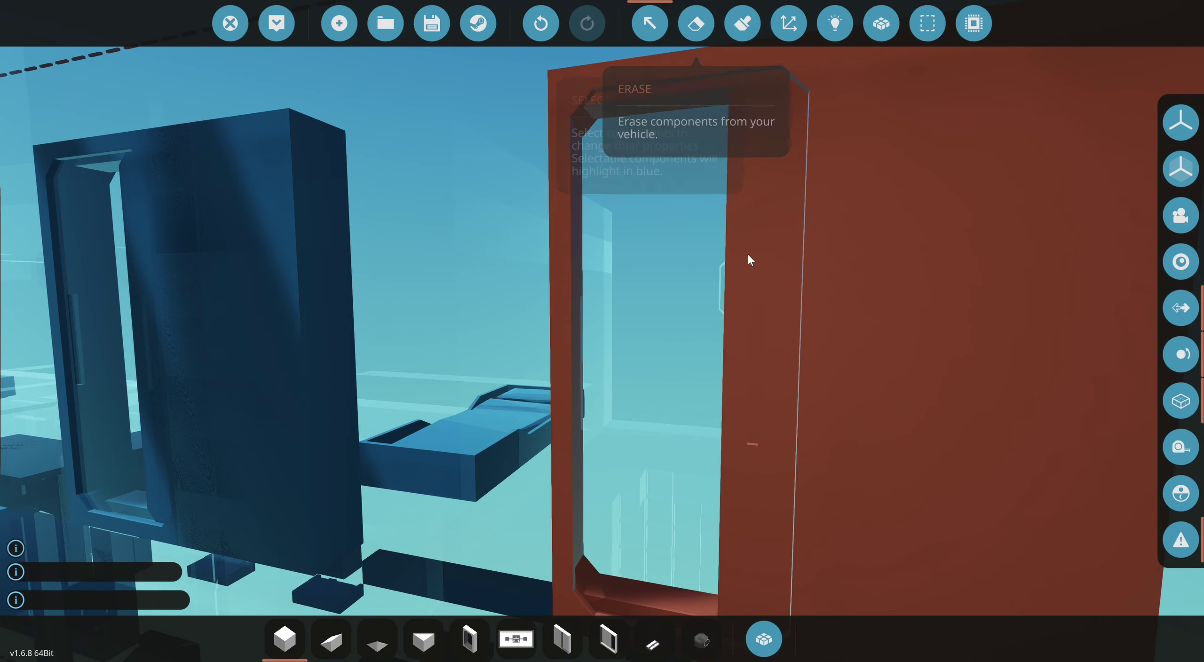
{"action": "left_click", "coordinate": [747, 253]}
{"action": "left_click", "coordinate": [695, 23]}
{"action": "left_click_drag", "start_coordinate": [659, 282], "coordinate": [940, 263]}
{"action": "left_click_drag", "start_coordinate": [736, 272], "coordinate": [700, 298]}
Step: Fly in and out past the octagonal window to hover over the white-tiled rooms
{"action": "key", "text": "w"}
{"action": "key", "text": "w"}
{"action": "key", "text": "s"}
{"action": "key", "text": "w"}
{"action": "key", "text": "w"}
{"action": "key", "text": "s"}
{"action": "key", "text": "w"}
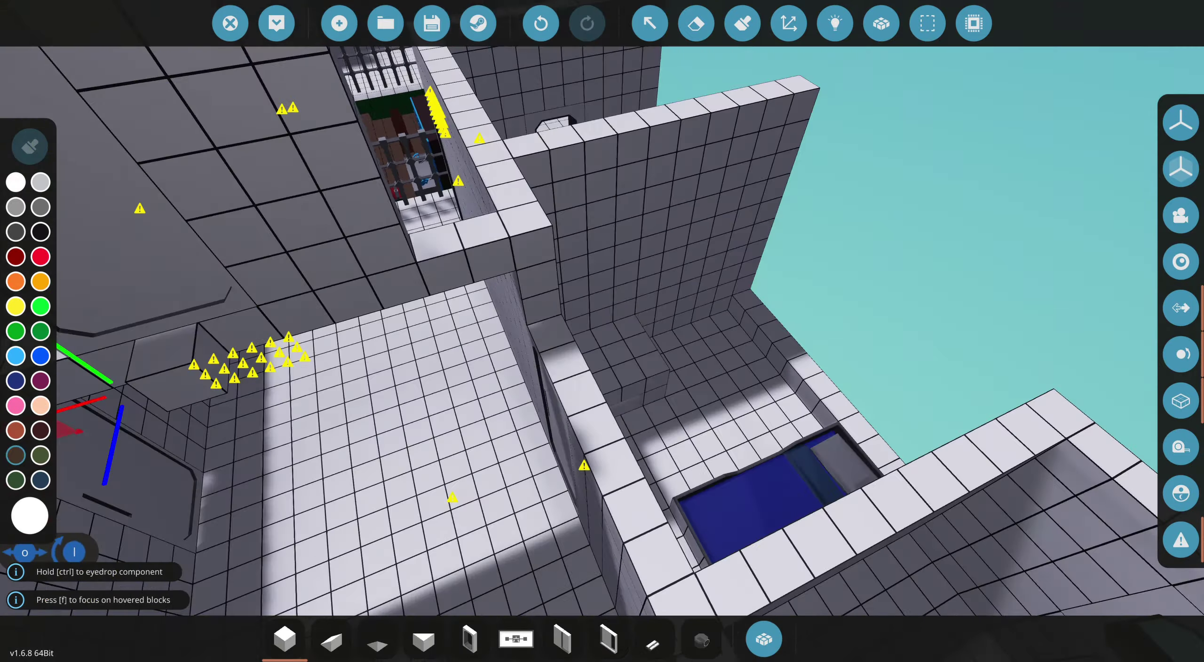
{"action": "key", "text": "w"}
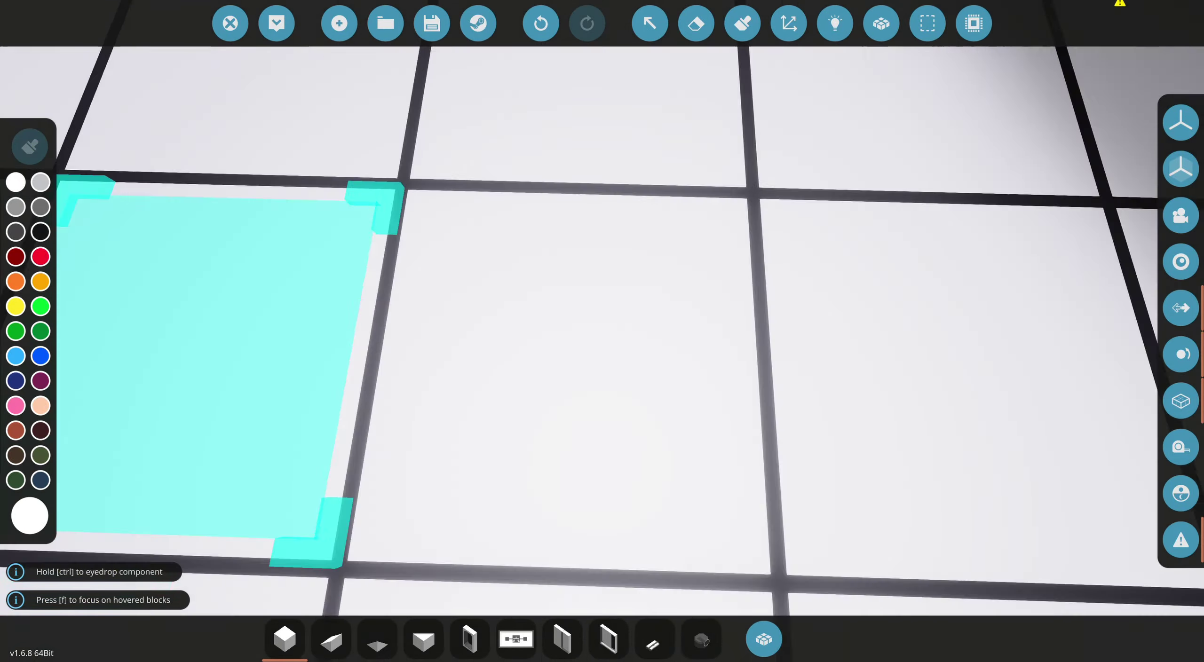
{"action": "key", "text": "s"}
{"action": "key", "text": "s"}
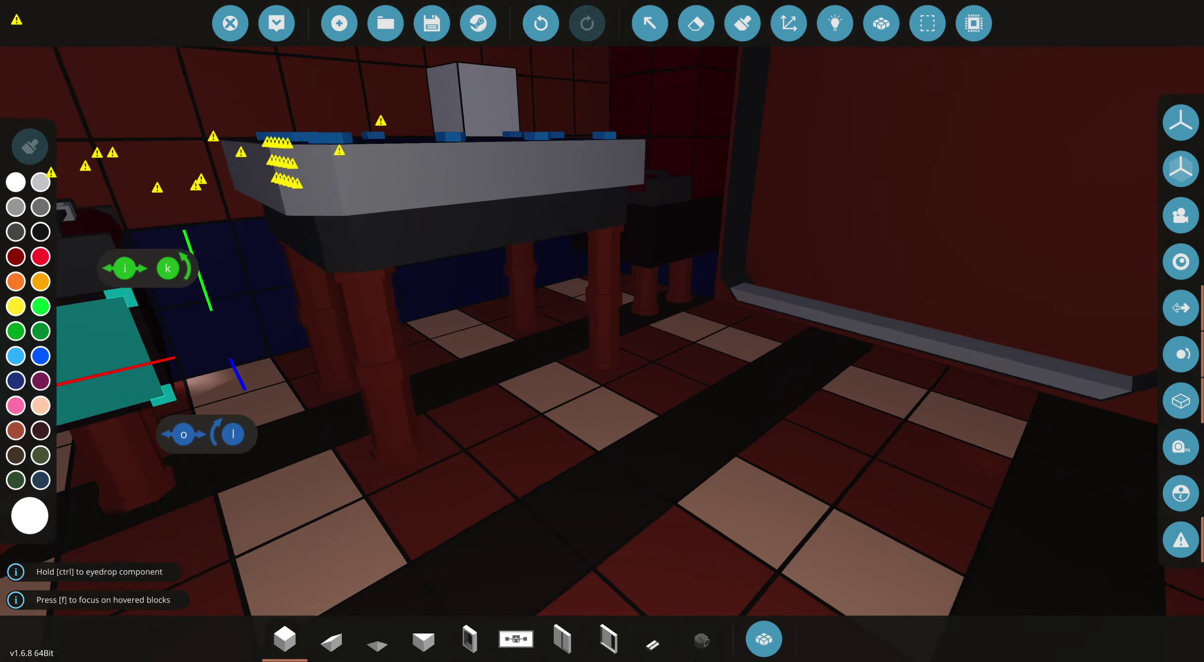
{"action": "key", "text": "s"}
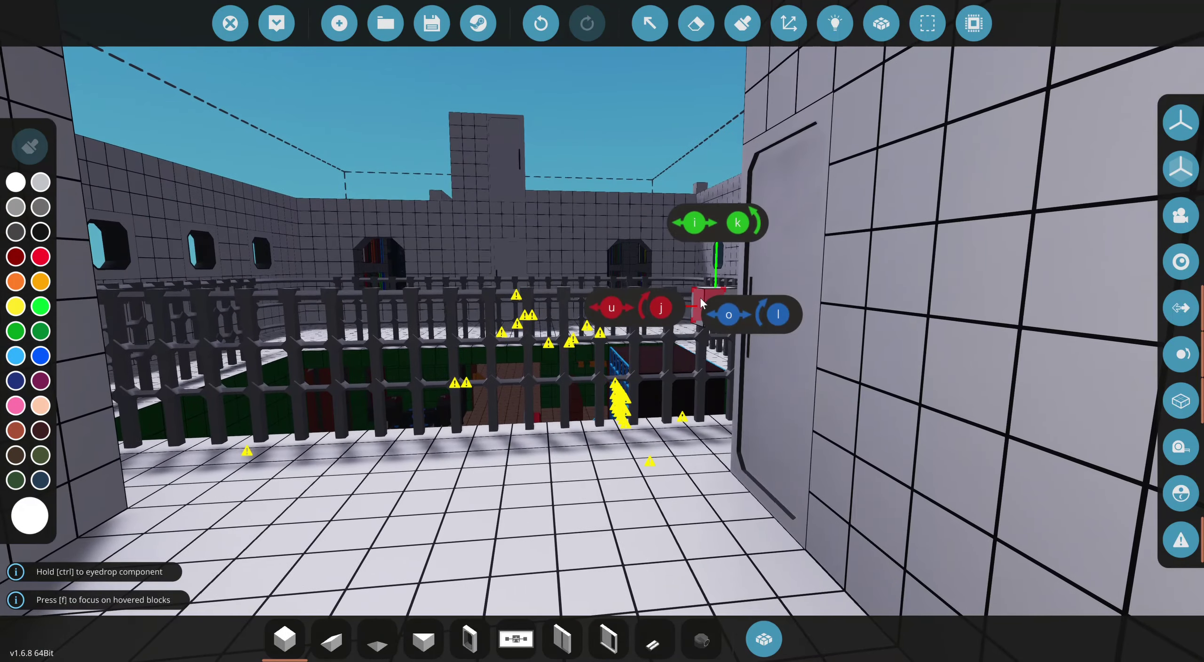
{"action": "key", "text": "s"}
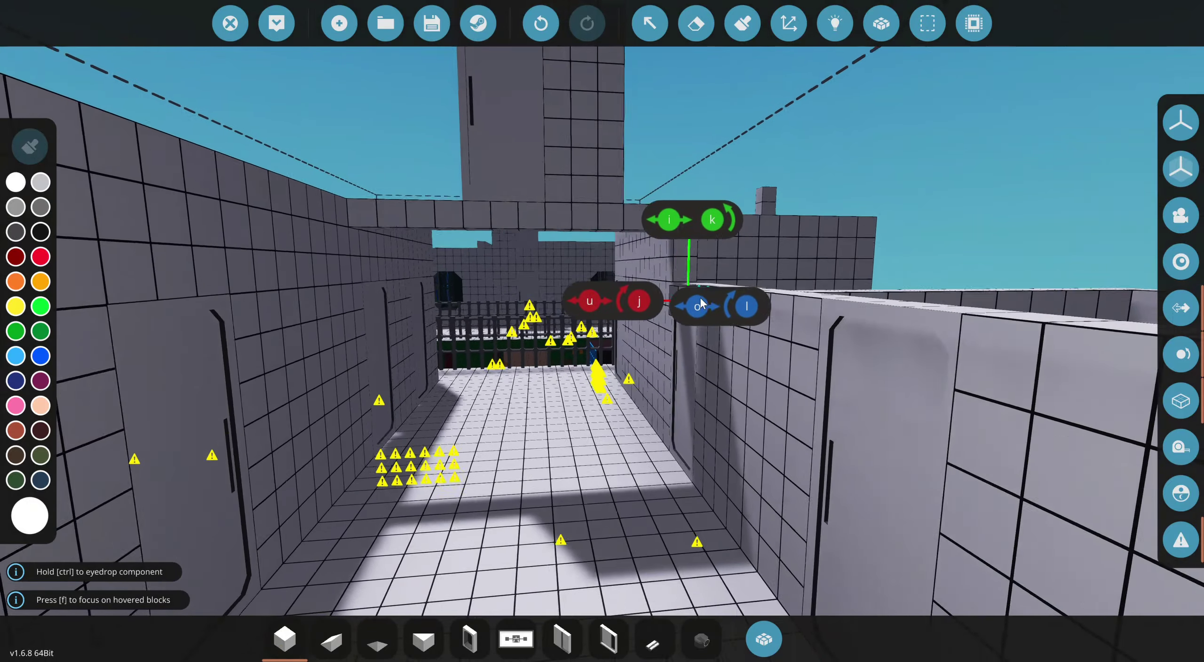
{"action": "key", "text": "s"}
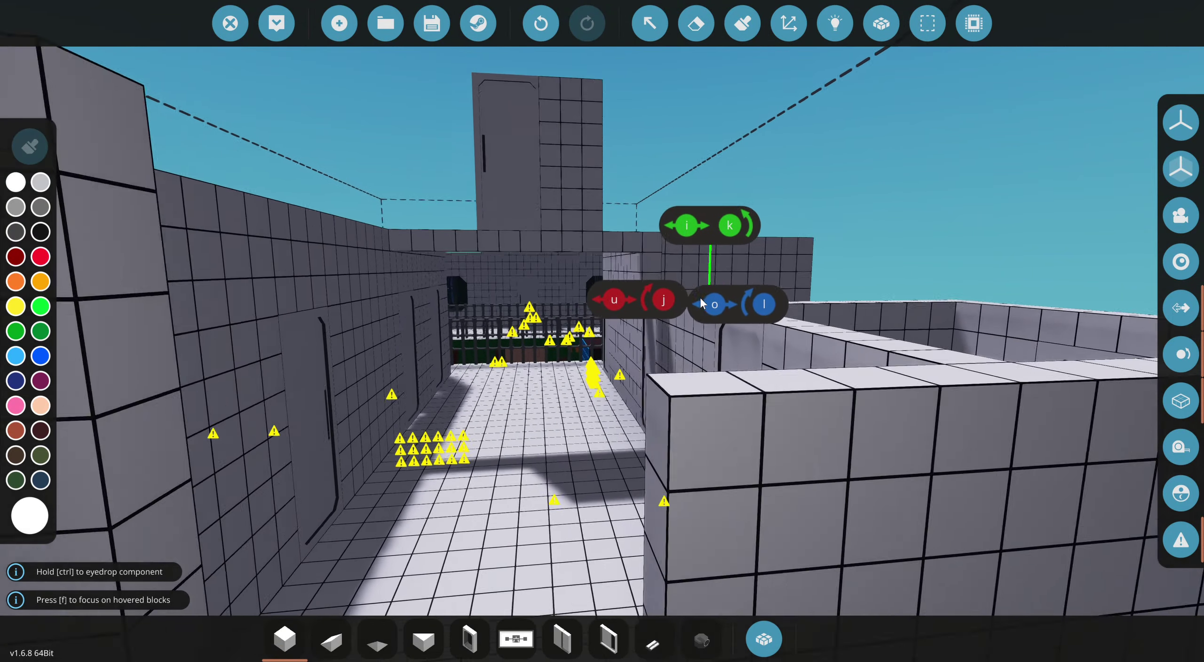
{"action": "key", "text": "w"}
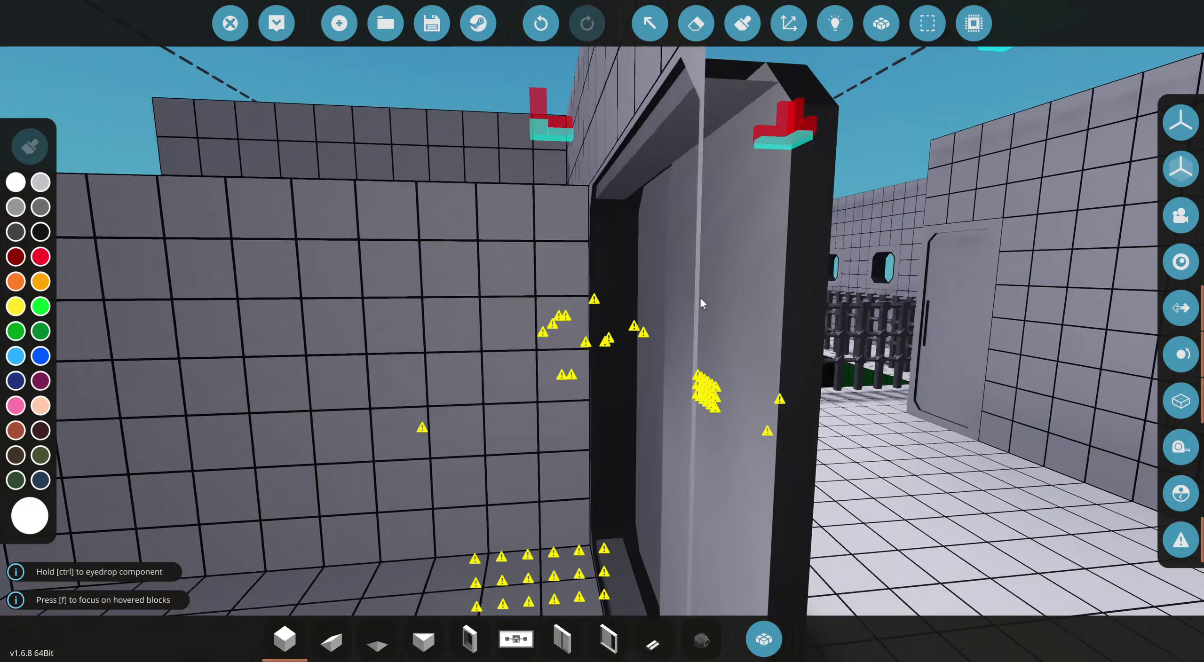
{"action": "key", "text": "w"}
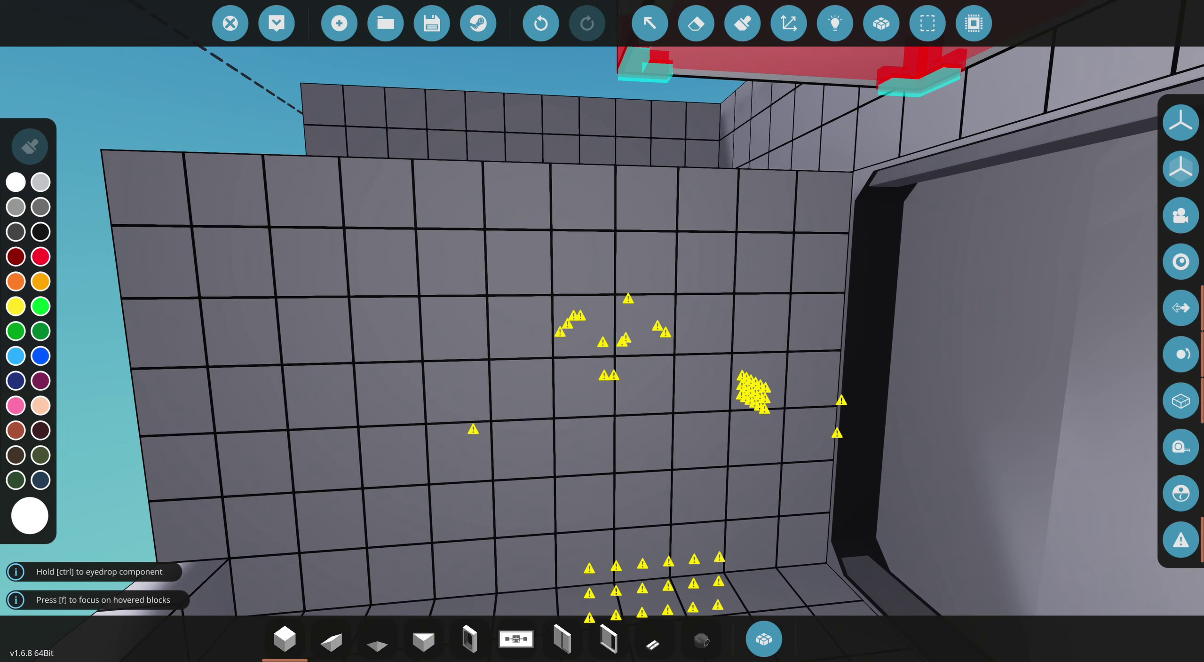
Step: Orbit out to overview the superstructure, then swing lower around the courtyard
{"action": "left_click_drag", "start_coordinate": [701, 297], "coordinate": [700, 471]}
{"action": "scroll", "coordinate": [700, 302], "scroll_direction": "down", "scroll_amount": 6}
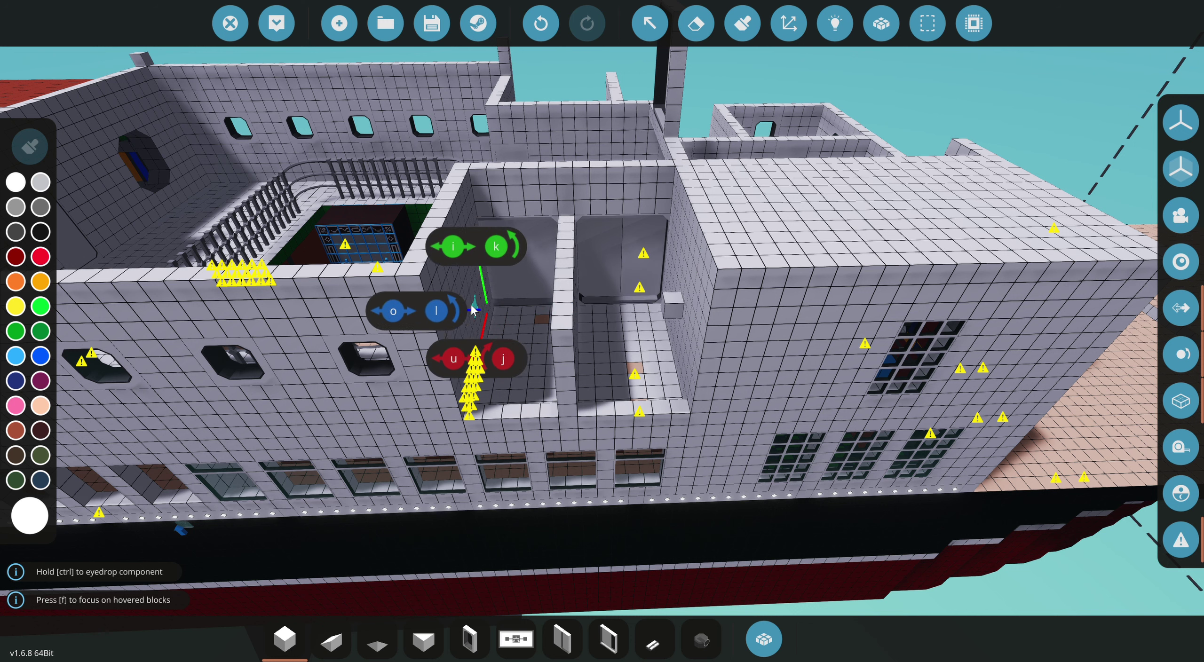
{"action": "mouse_move", "coordinate": [886, 90]}
{"action": "left_mouse_down"}
{"action": "mouse_move", "coordinate": [659, 282]}
{"action": "mouse_move", "coordinate": [886, 91]}
{"action": "left_mouse_up"}
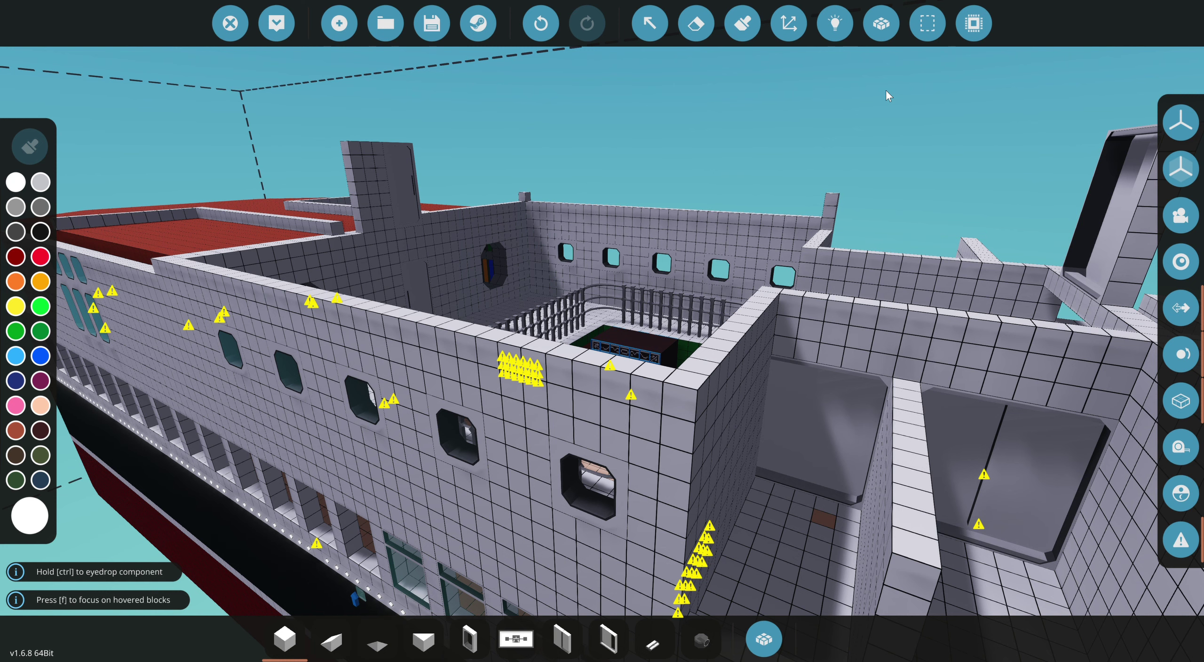
{"action": "mouse_move", "coordinate": [886, 91]}
{"action": "left_mouse_down"}
{"action": "mouse_move", "coordinate": [752, 282]}
{"action": "mouse_move", "coordinate": [603, 188]}
{"action": "left_mouse_up"}
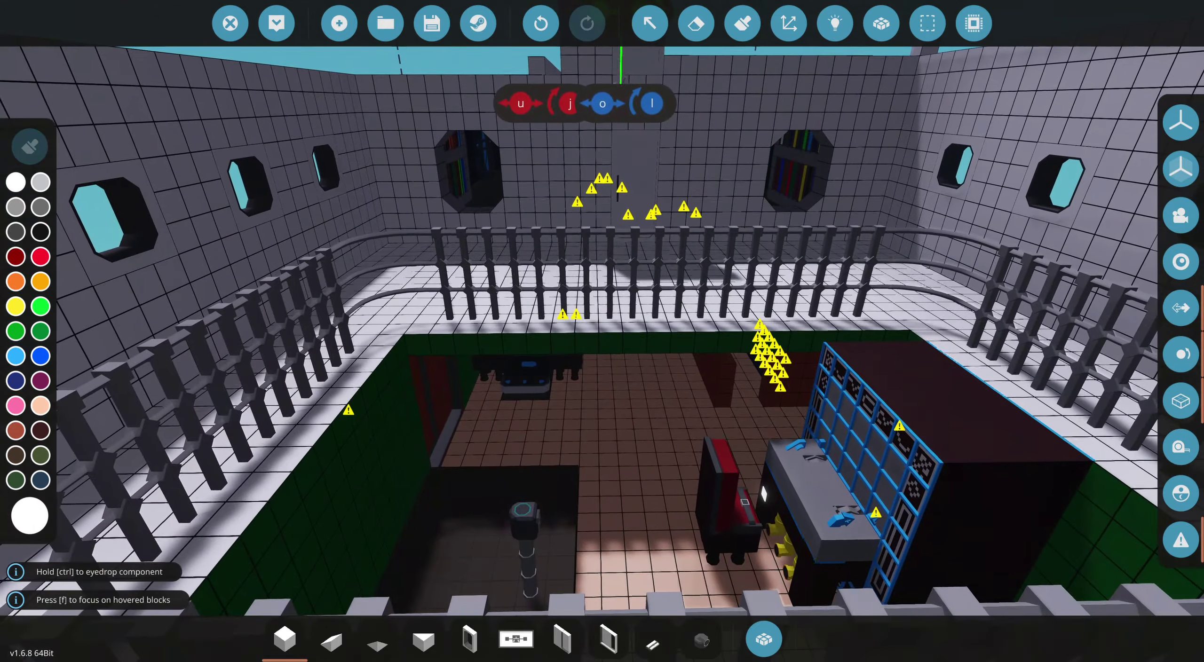
{"action": "left_click_drag", "start_coordinate": [602, 283], "coordinate": [377, 188]}
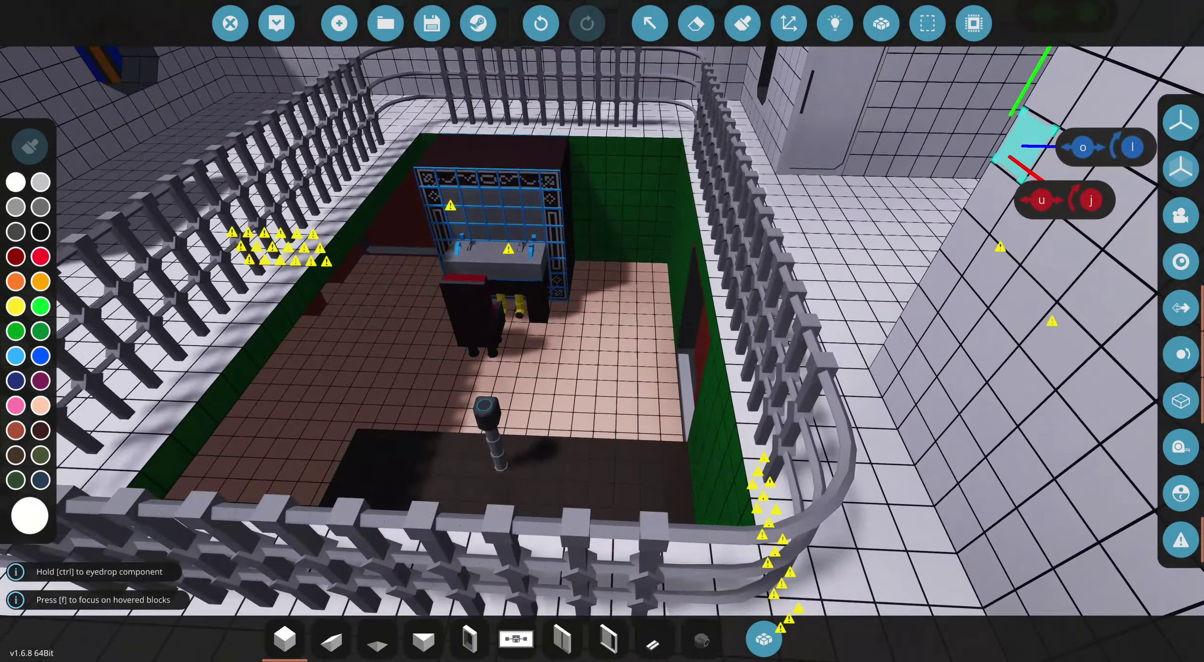
Step: Drop to corridor floor level, fly toward the red door, and look up at the sky
{"action": "left_click_drag", "start_coordinate": [602, 329], "coordinate": [470, 235]}
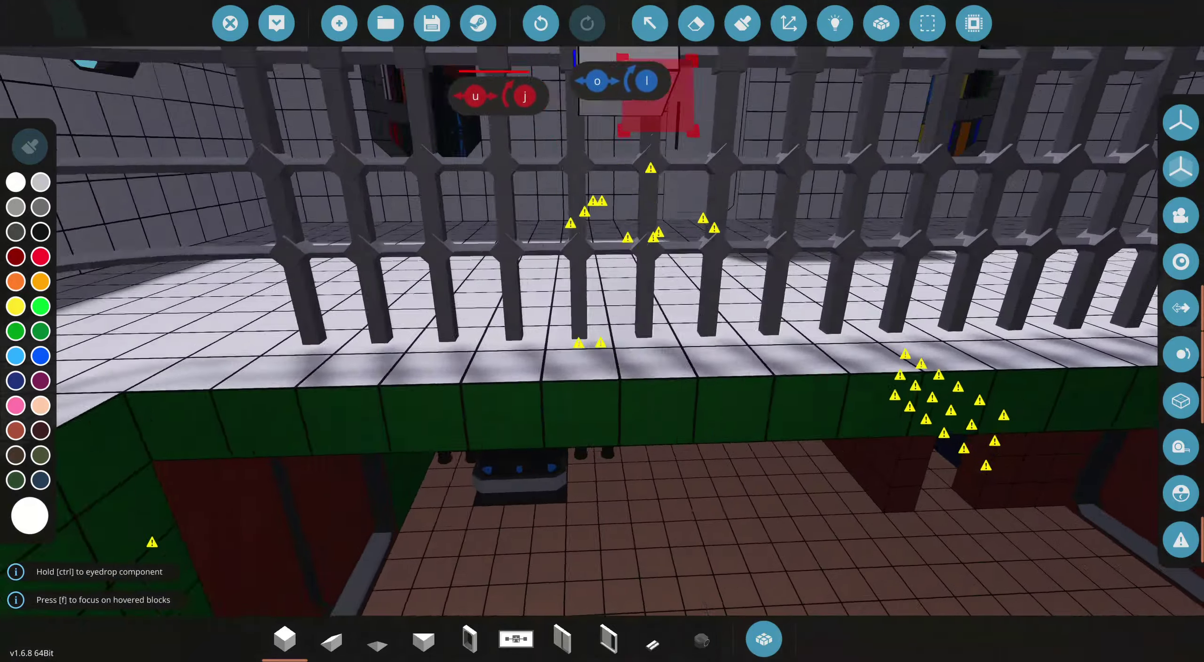
{"action": "left_click_drag", "start_coordinate": [602, 329], "coordinate": [602, 141]}
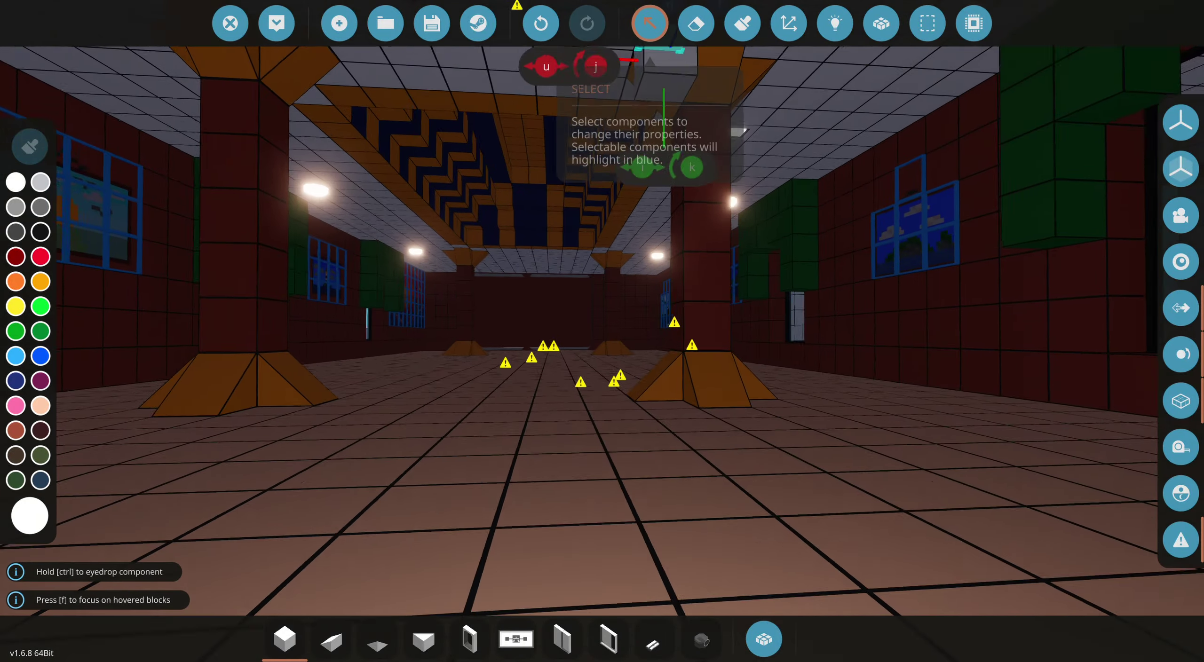
{"action": "left_click_drag", "start_coordinate": [603, 329], "coordinate": [376, 282]}
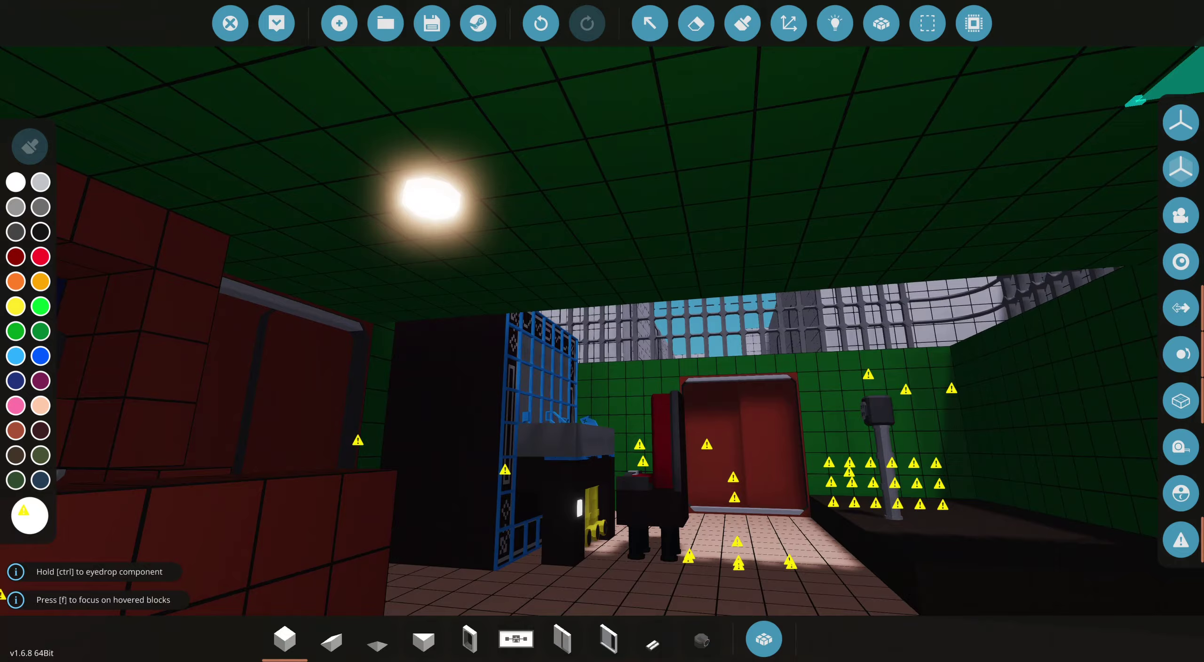
{"action": "key", "text": "w"}
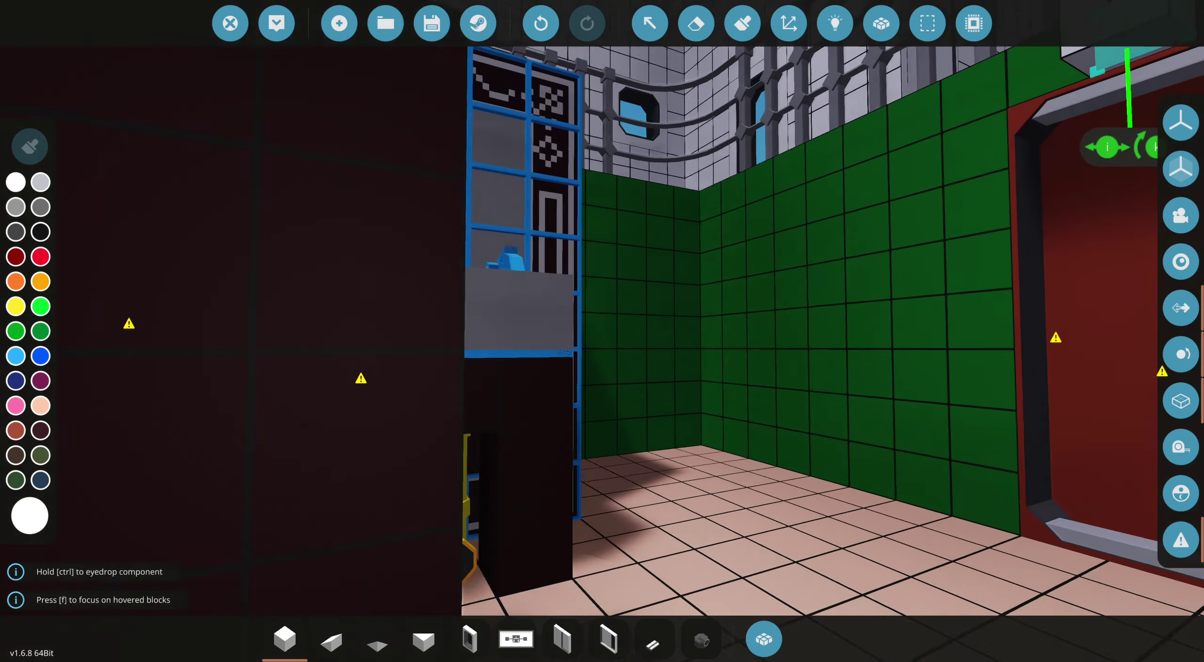
{"action": "left_click_drag", "start_coordinate": [603, 330], "coordinate": [602, 518]}
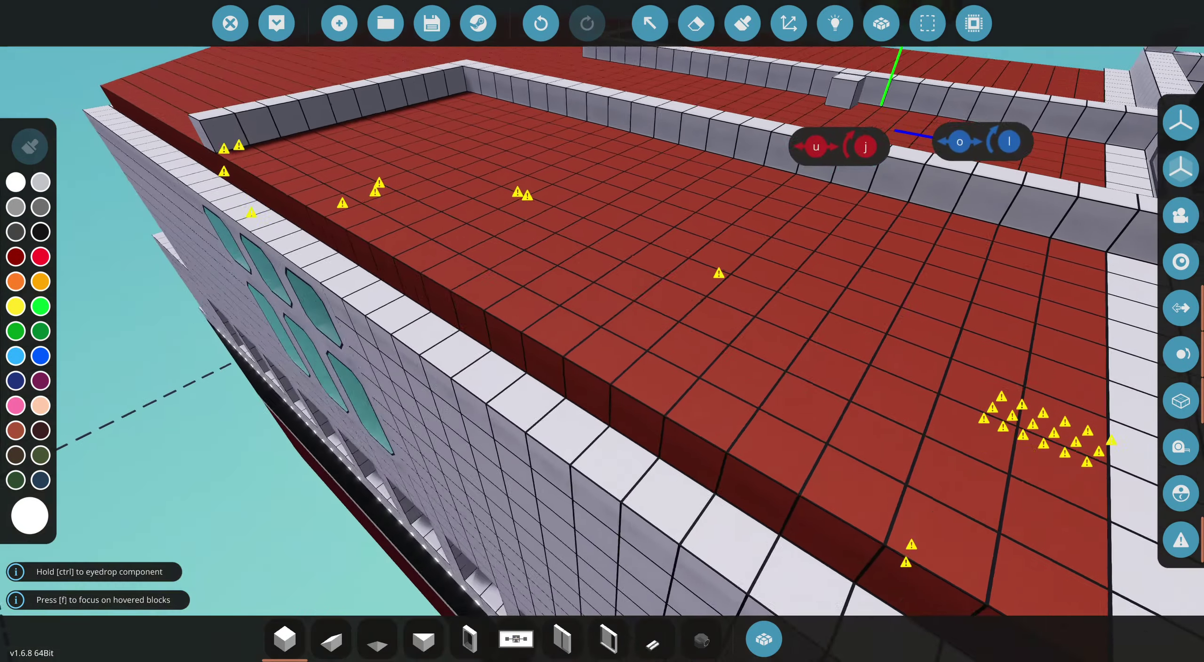
{"action": "scroll", "coordinate": [602, 330], "scroll_direction": "down", "scroll_amount": 5}
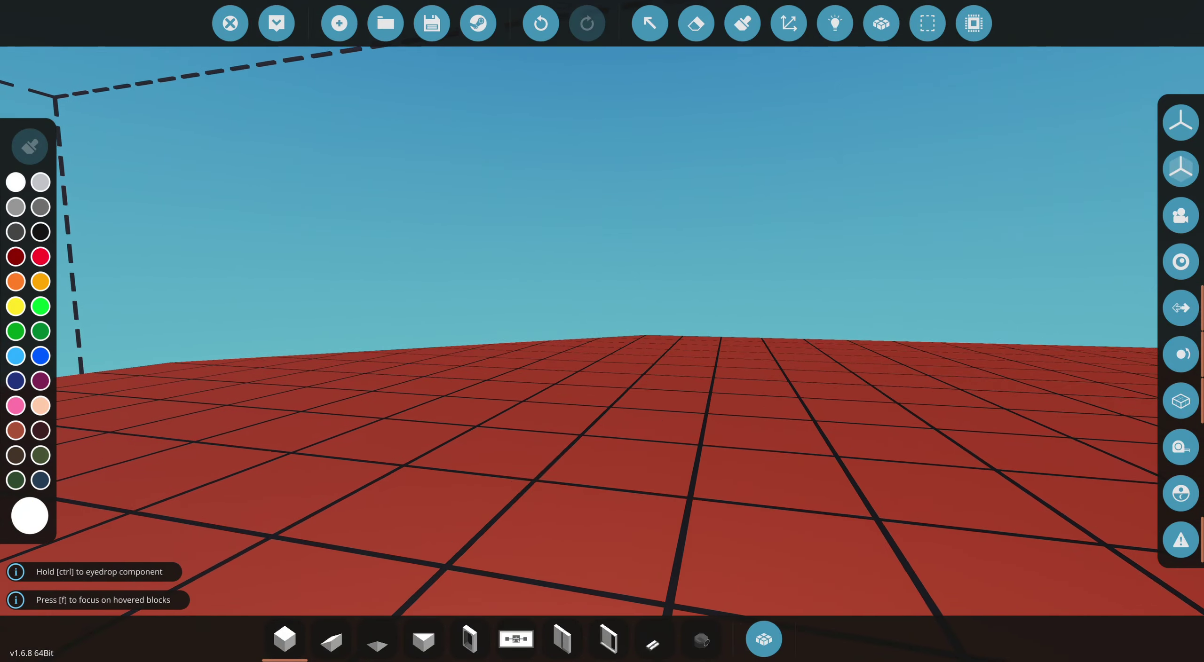
Step: Fly past the warning-marked objects and the red grid floor into the dark interior
{"action": "left_click_drag", "start_coordinate": [602, 377], "coordinate": [659, 235]}
{"action": "left_click_drag", "start_coordinate": [602, 376], "coordinate": [471, 283]}
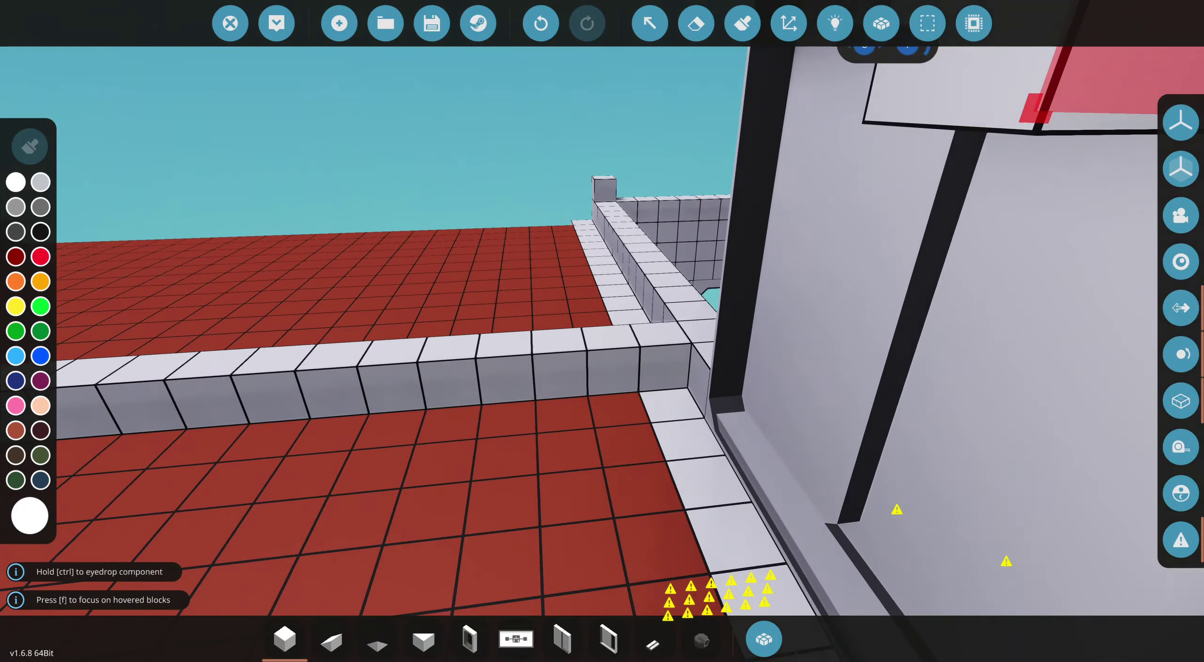
{"action": "left_click_drag", "start_coordinate": [602, 376], "coordinate": [471, 282]}
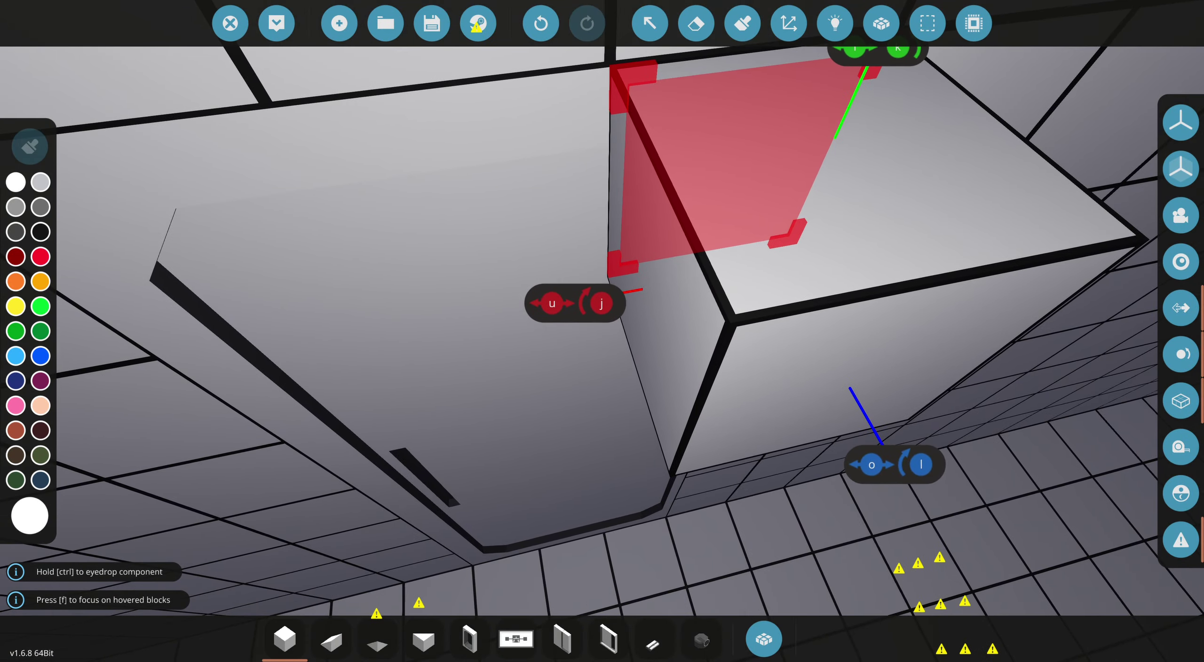
{"action": "scroll", "coordinate": [602, 339], "scroll_direction": "down", "scroll_amount": 8}
{"action": "left_click_drag", "start_coordinate": [602, 376], "coordinate": [584, 188]}
{"action": "left_click_drag", "start_coordinate": [602, 376], "coordinate": [602, 236]}
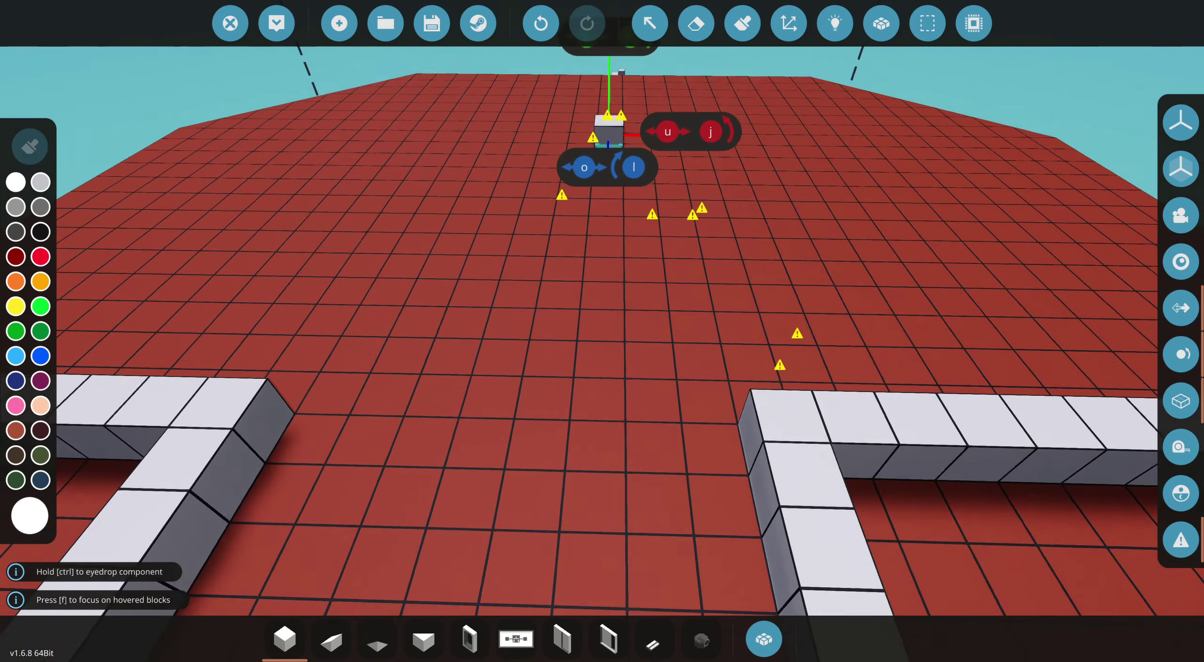
{"action": "scroll", "coordinate": [602, 339], "scroll_direction": "down", "scroll_amount": 5}
{"action": "scroll", "coordinate": [602, 339], "scroll_direction": "up", "scroll_amount": 10}
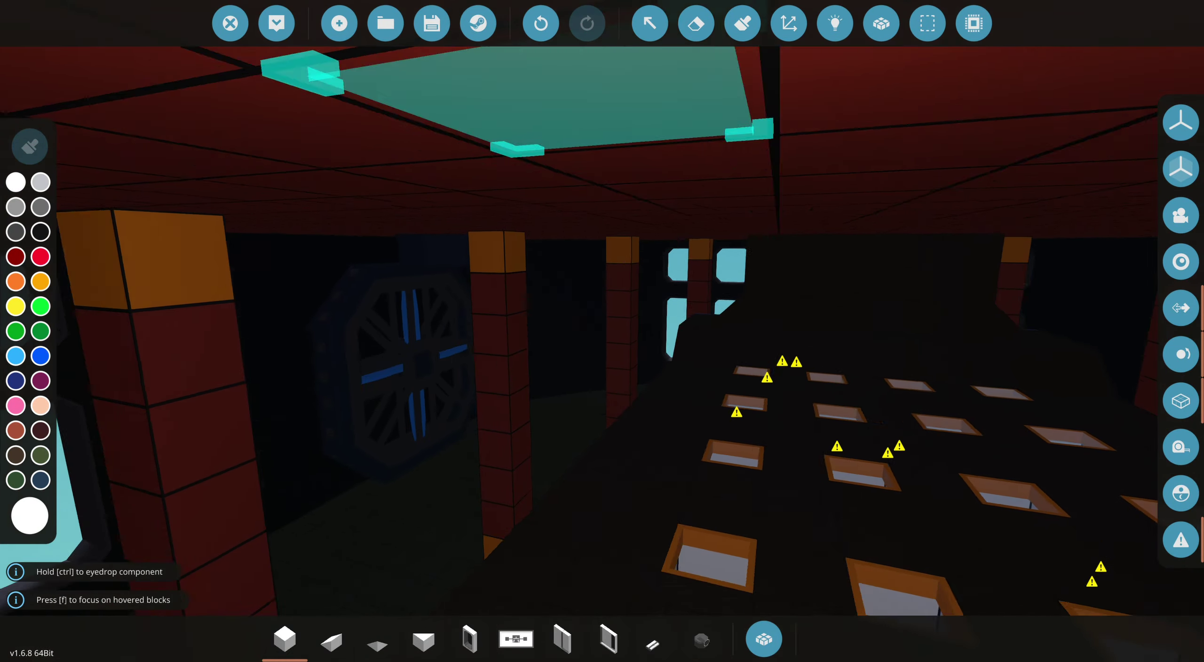
{"action": "left_click_drag", "start_coordinate": [603, 339], "coordinate": [753, 282]}
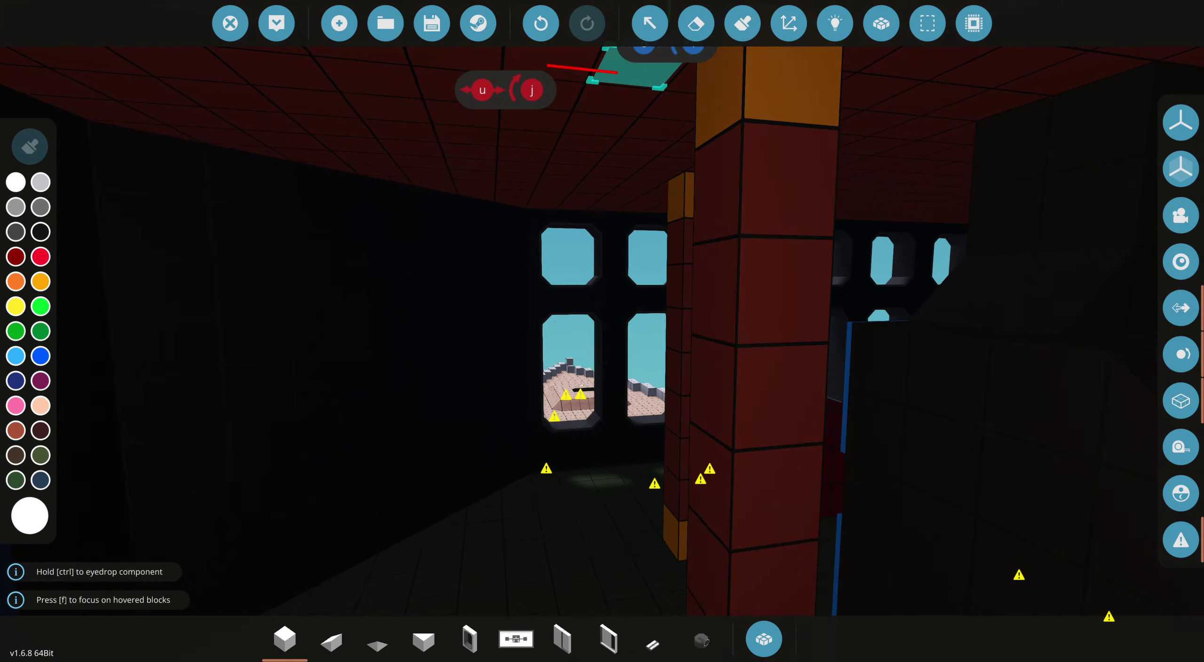
{"action": "left_click_drag", "start_coordinate": [602, 338], "coordinate": [527, 301]}
{"action": "key", "text": "s"}
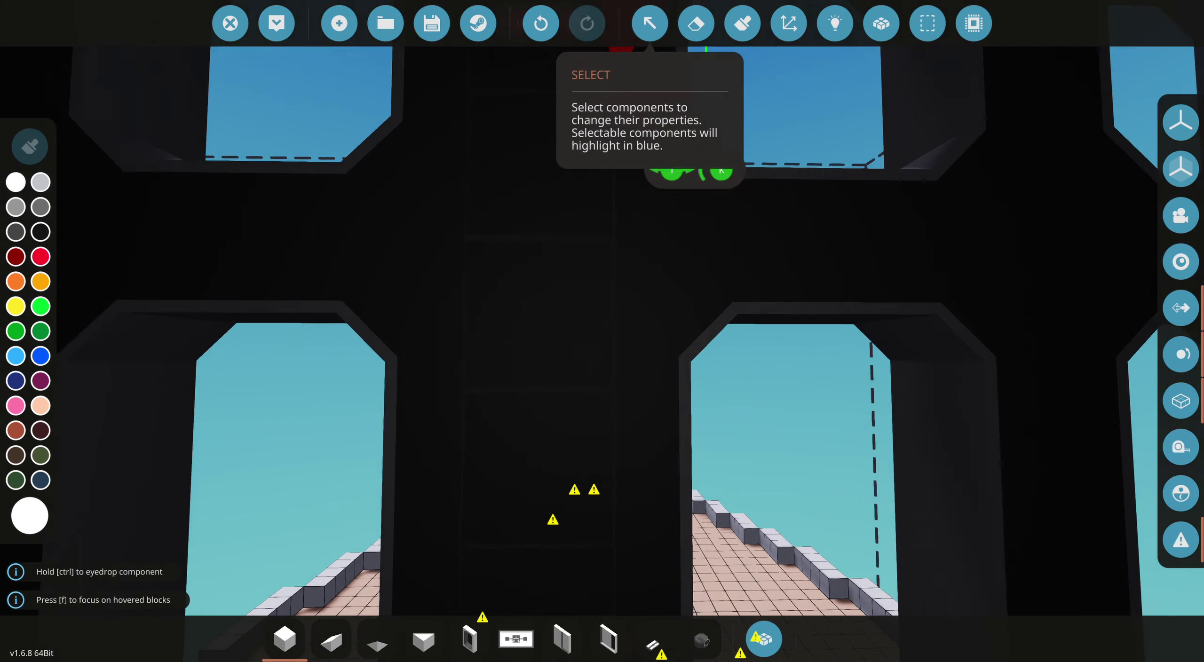
{"action": "left_click_drag", "start_coordinate": [602, 339], "coordinate": [602, 188]}
Step: Undo the most recent change and turn toward the ship's bridge front
{"action": "left_click", "coordinate": [541, 24]}
{"action": "left_click_drag", "start_coordinate": [602, 339], "coordinate": [753, 282]}
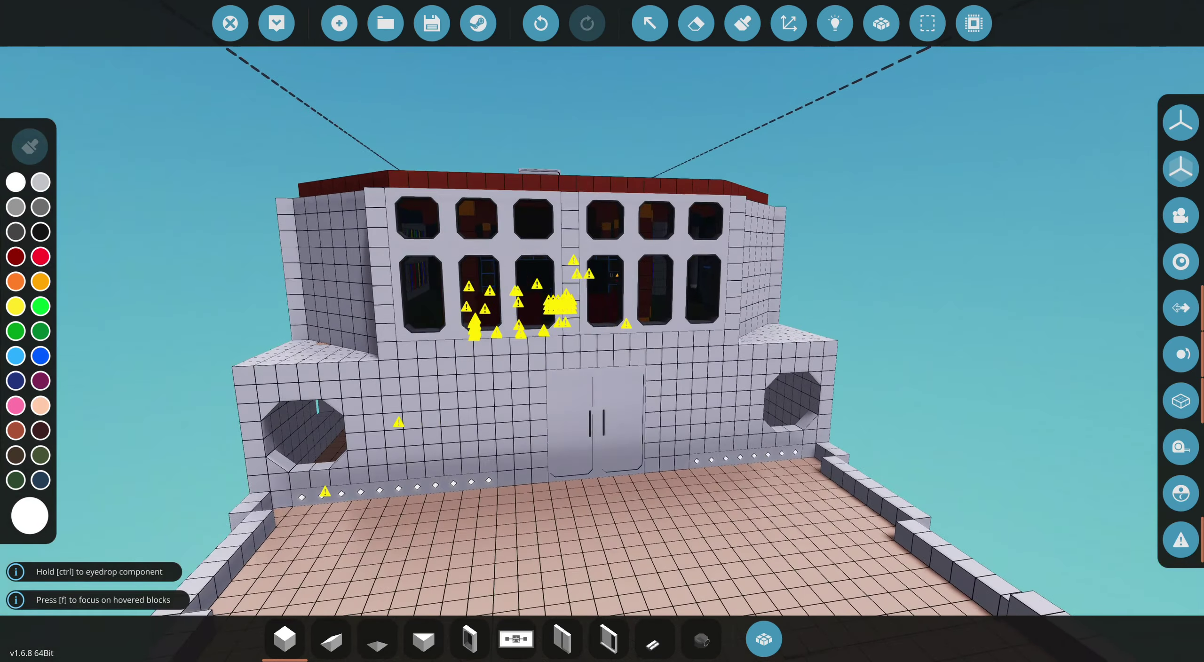
{"action": "scroll", "coordinate": [603, 301], "scroll_direction": "up", "scroll_amount": 8}
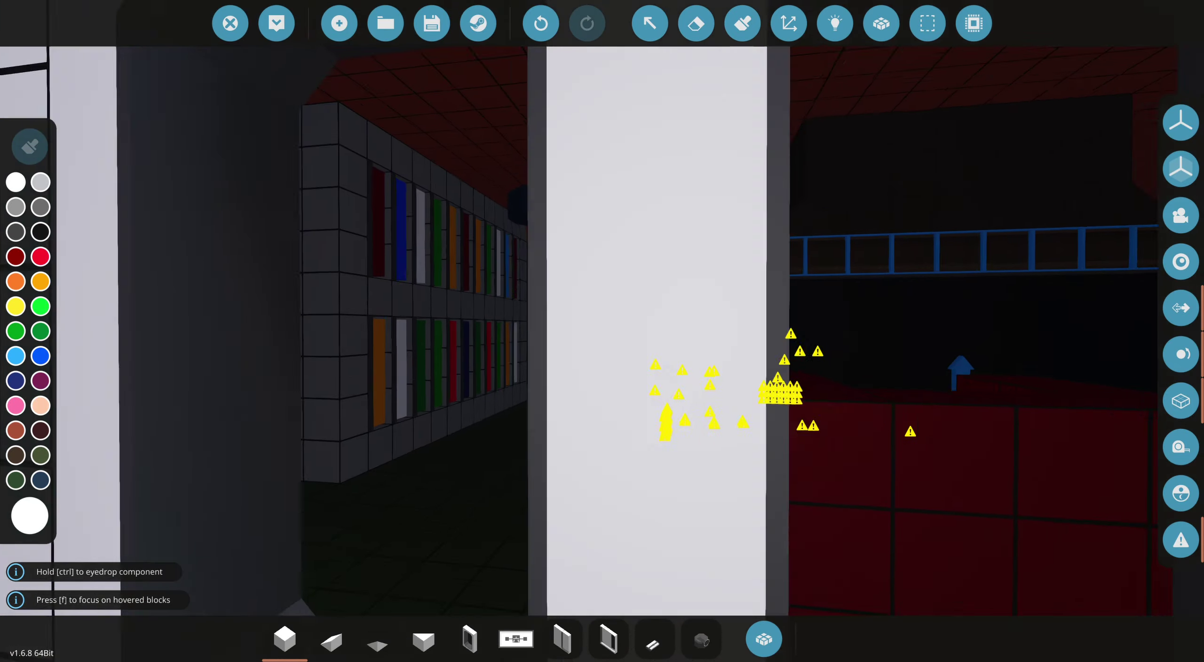
{"action": "left_click_drag", "start_coordinate": [602, 330], "coordinate": [658, 283]}
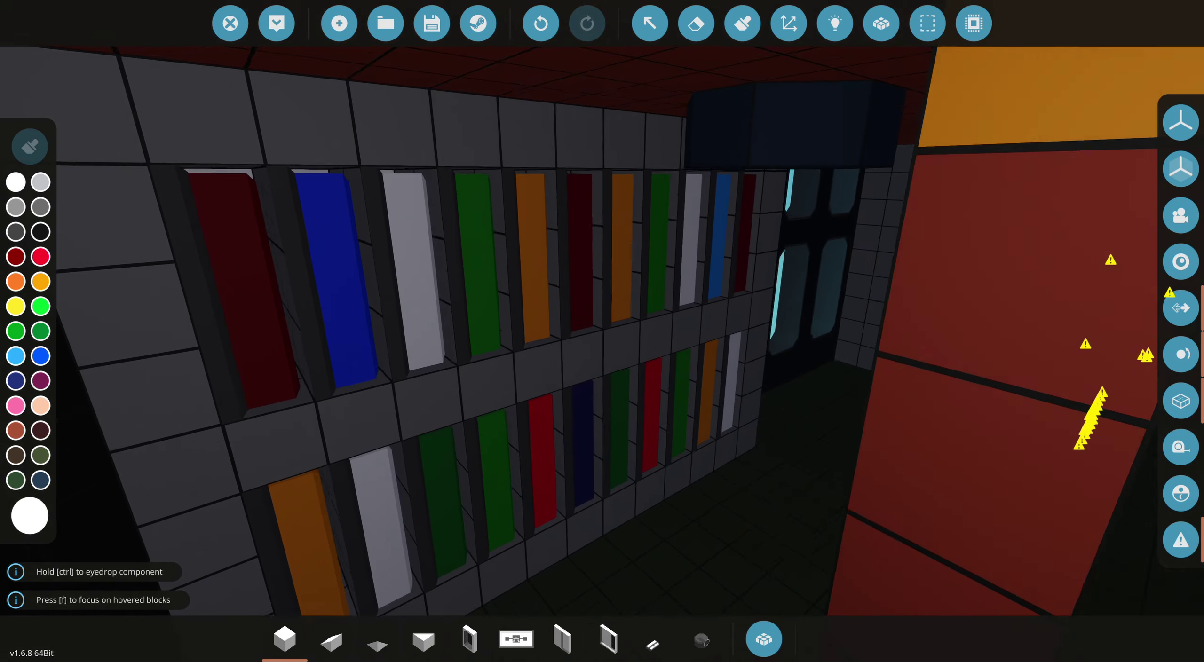
Step: Look along the coloured panel wall up to the red ceiling and its glowing light
{"action": "left_click_drag", "start_coordinate": [602, 330], "coordinate": [527, 357]}
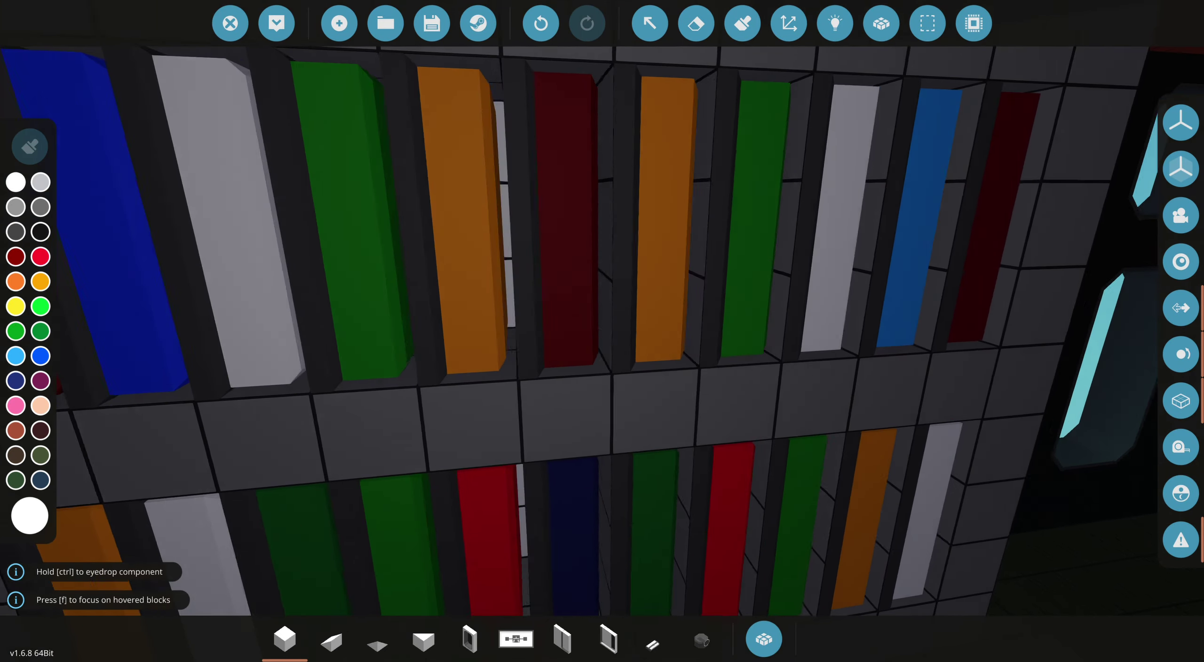
{"action": "left_click_drag", "start_coordinate": [602, 329], "coordinate": [677, 311]}
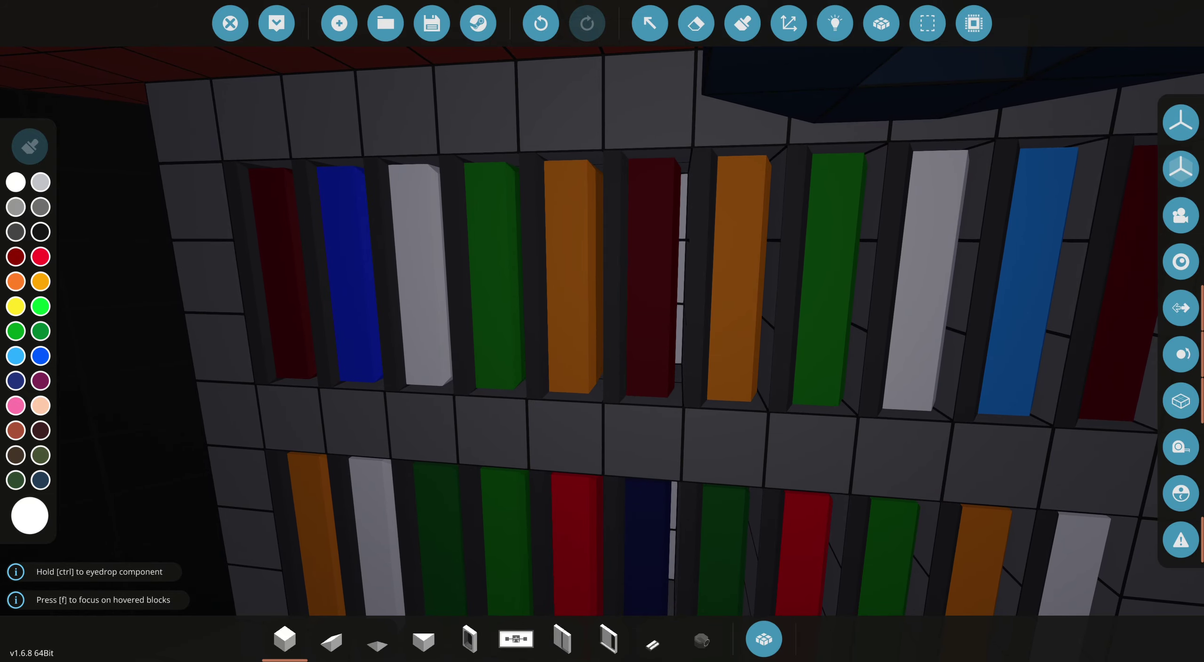
{"action": "mouse_move", "coordinate": [602, 329]}
{"action": "left_mouse_down"}
{"action": "mouse_move", "coordinate": [546, 310]}
{"action": "mouse_move", "coordinate": [659, 302]}
{"action": "left_mouse_up"}
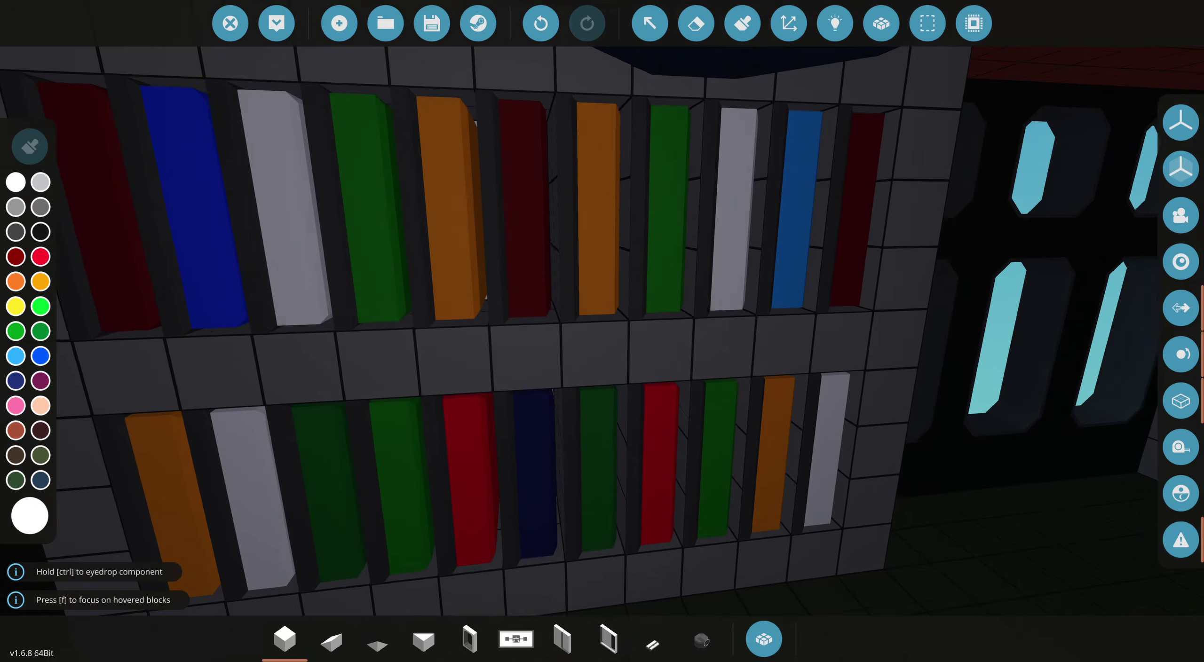
{"action": "left_click_drag", "start_coordinate": [602, 330], "coordinate": [527, 395]}
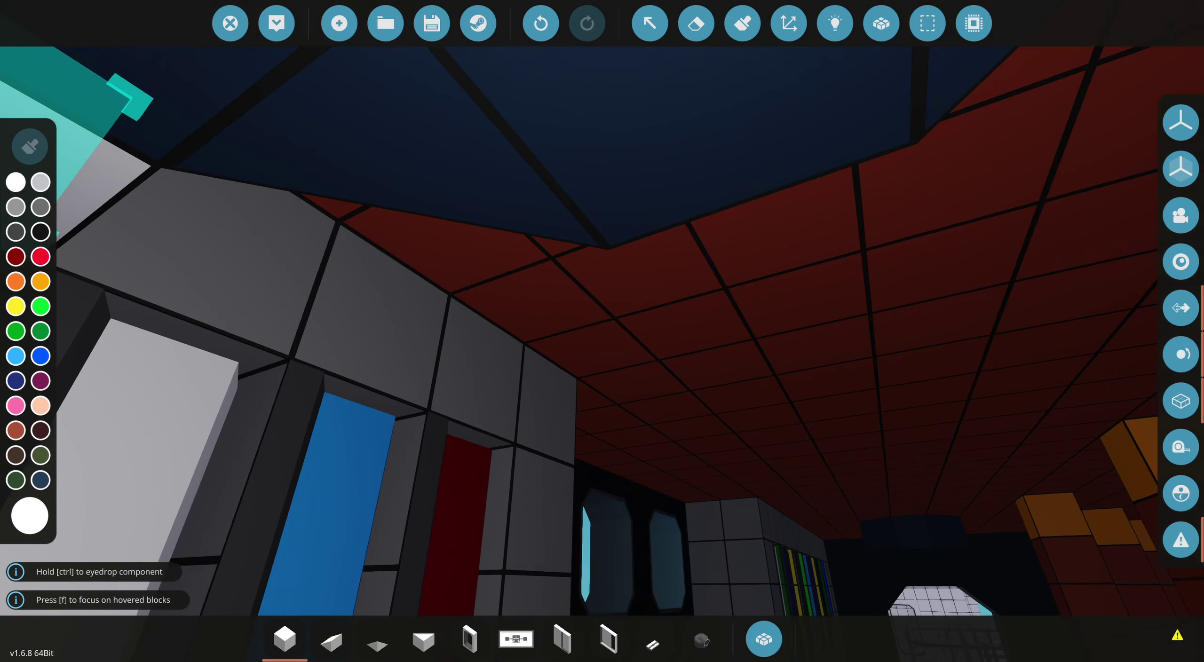
{"action": "left_click_drag", "start_coordinate": [602, 330], "coordinate": [564, 395]}
{"action": "left_click_drag", "start_coordinate": [603, 329], "coordinate": [583, 376]}
Step: Fly down the bookshelf corridor into the tiled room and circle the orange flower
{"action": "left_click_drag", "start_coordinate": [603, 330], "coordinate": [602, 471]}
{"action": "key", "text": "w"}
{"action": "key", "text": "w"}
{"action": "mouse_move", "coordinate": [602, 329]}
{"action": "left_mouse_down"}
{"action": "mouse_move", "coordinate": [602, 424]}
{"action": "mouse_move", "coordinate": [377, 282]}
{"action": "left_mouse_up"}
{"action": "key", "text": "w"}
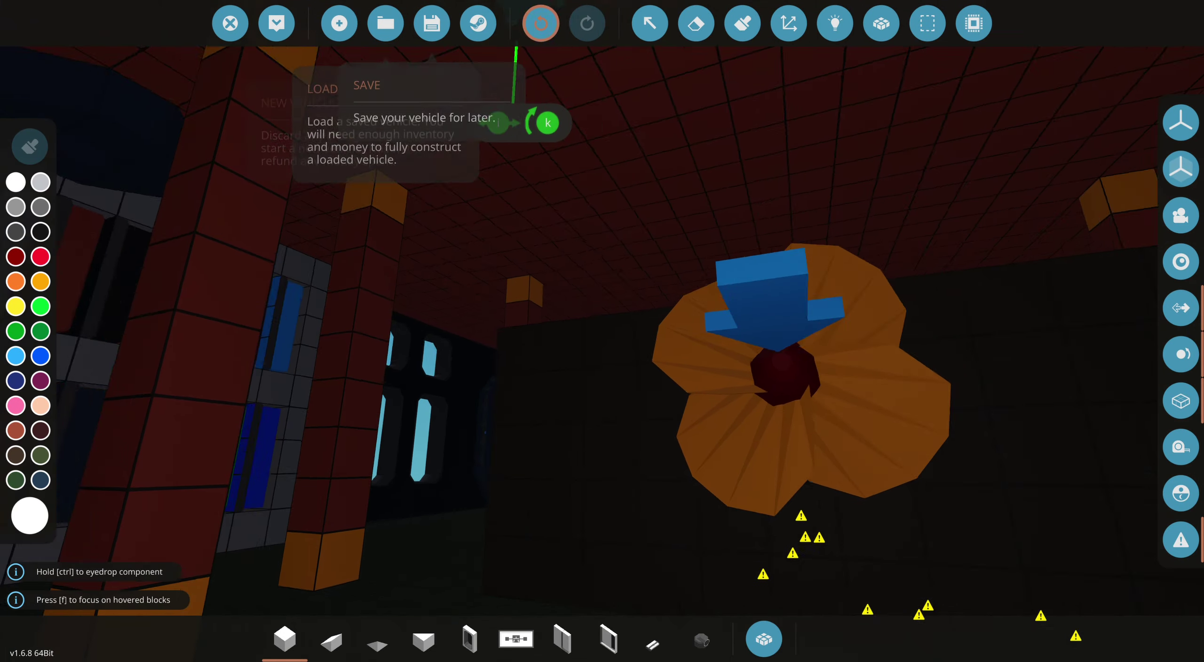
{"action": "key", "text": "w"}
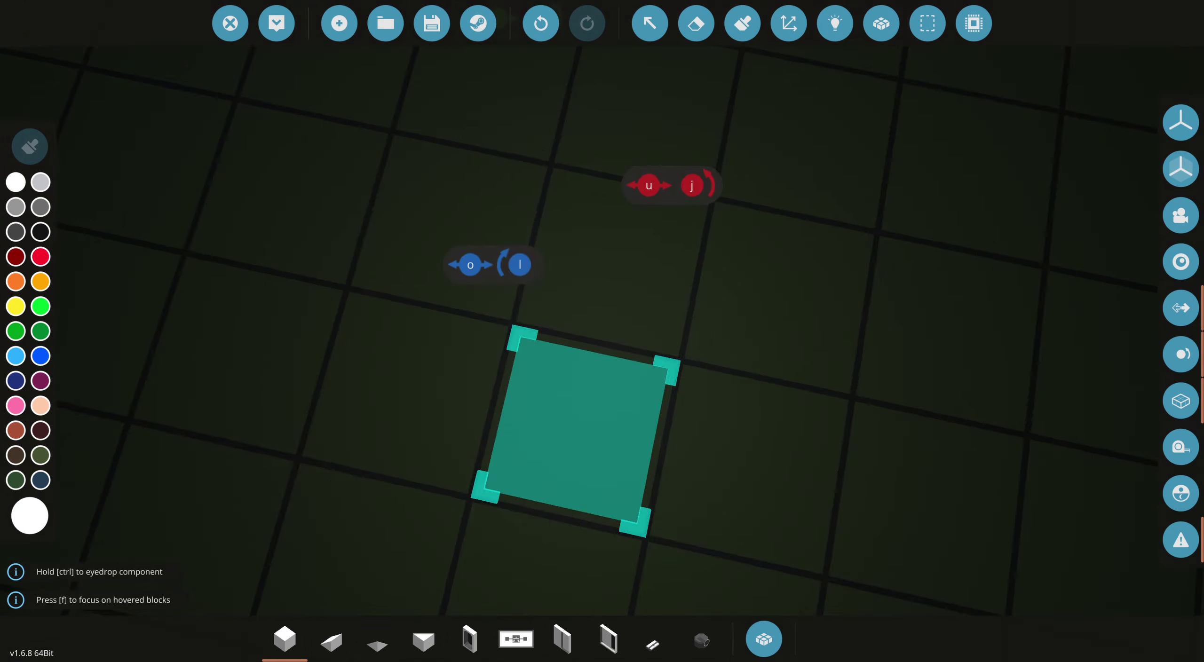
{"action": "key", "text": "w"}
{"action": "left_click_drag", "start_coordinate": [602, 330], "coordinate": [470, 235]}
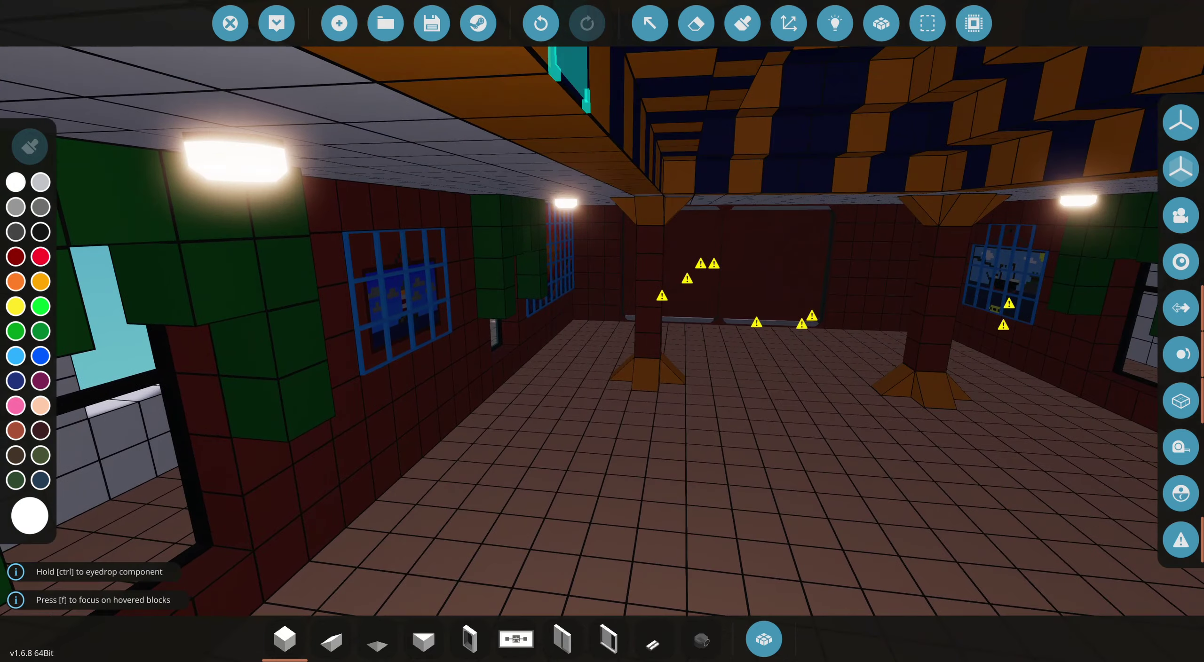
{"action": "key", "text": "w"}
{"action": "left_click_drag", "start_coordinate": [603, 329], "coordinate": [542, 57]}
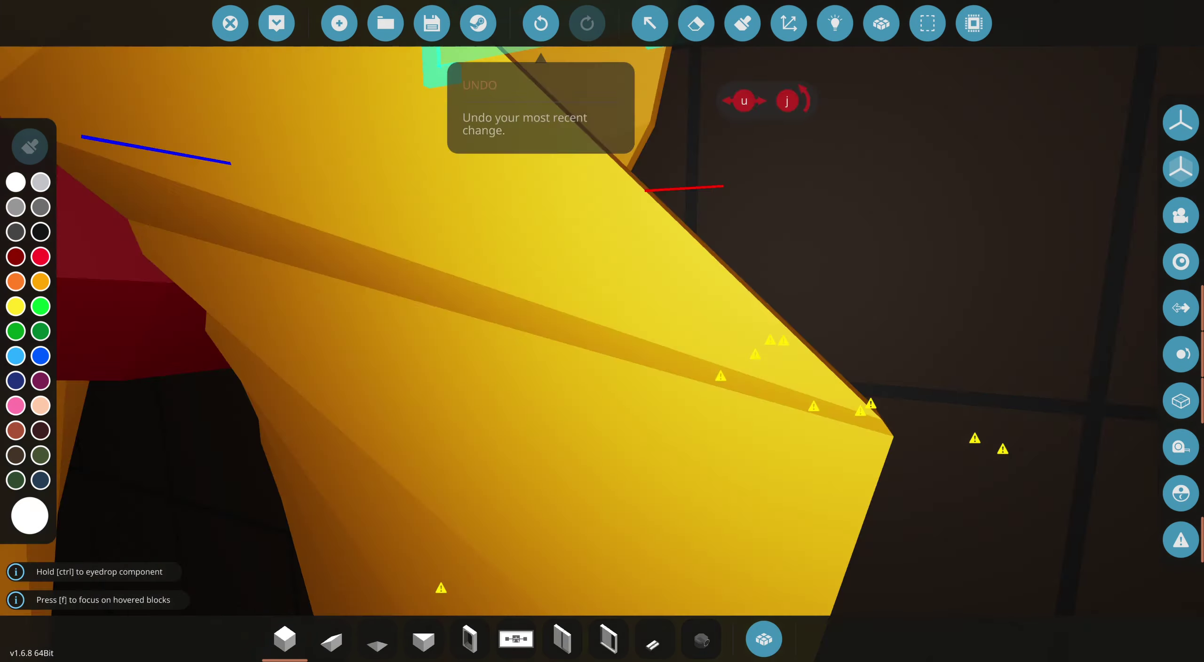
{"action": "key", "text": "s"}
{"action": "left_click_drag", "start_coordinate": [602, 330], "coordinate": [526, 283]}
{"action": "left_click_drag", "start_coordinate": [574, 84], "coordinate": [887, 90]}
Step: Check the red toggle button's properties with the Select tool, then exit selection
{"action": "left_click", "coordinate": [650, 23]}
{"action": "left_click", "coordinate": [533, 409]}
{"action": "left_click", "coordinate": [586, 23]}
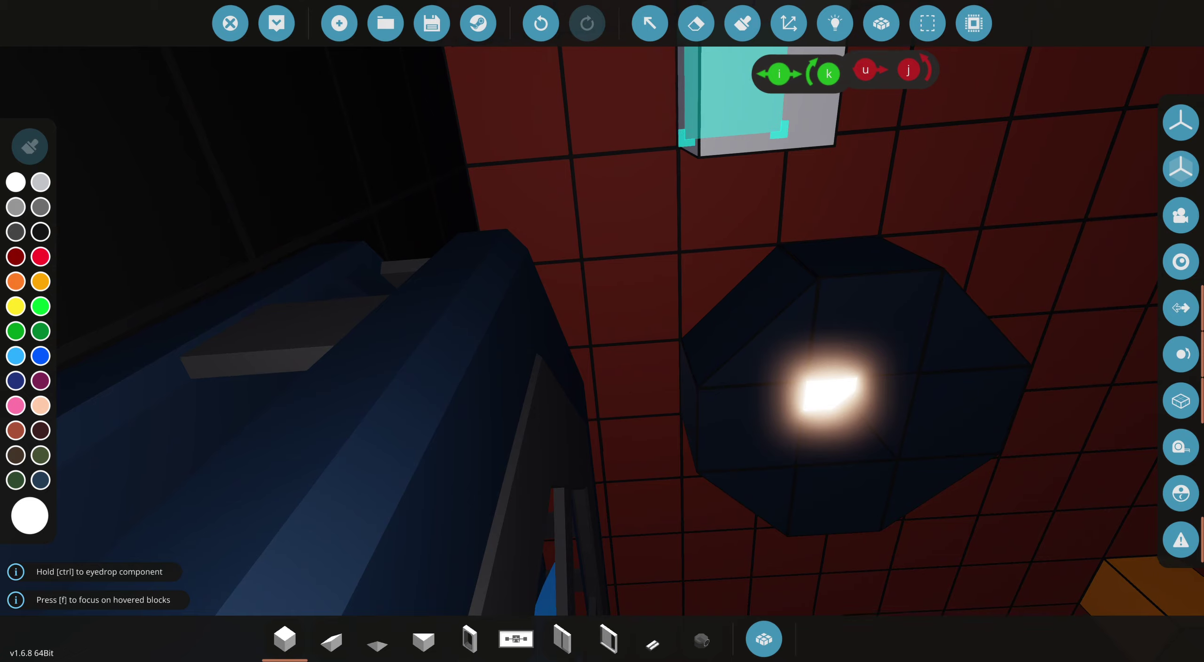
Step: Inspect the upper-left, bottom-left and bottom-right components' properties near the ceiling's octagonal structure
{"action": "mouse_move", "coordinate": [734, 104]}
{"action": "left_mouse_down"}
{"action": "mouse_move", "coordinate": [627, 213]}
{"action": "mouse_move", "coordinate": [790, 215]}
{"action": "left_mouse_up"}
{"action": "right_click", "coordinate": [790, 215]}
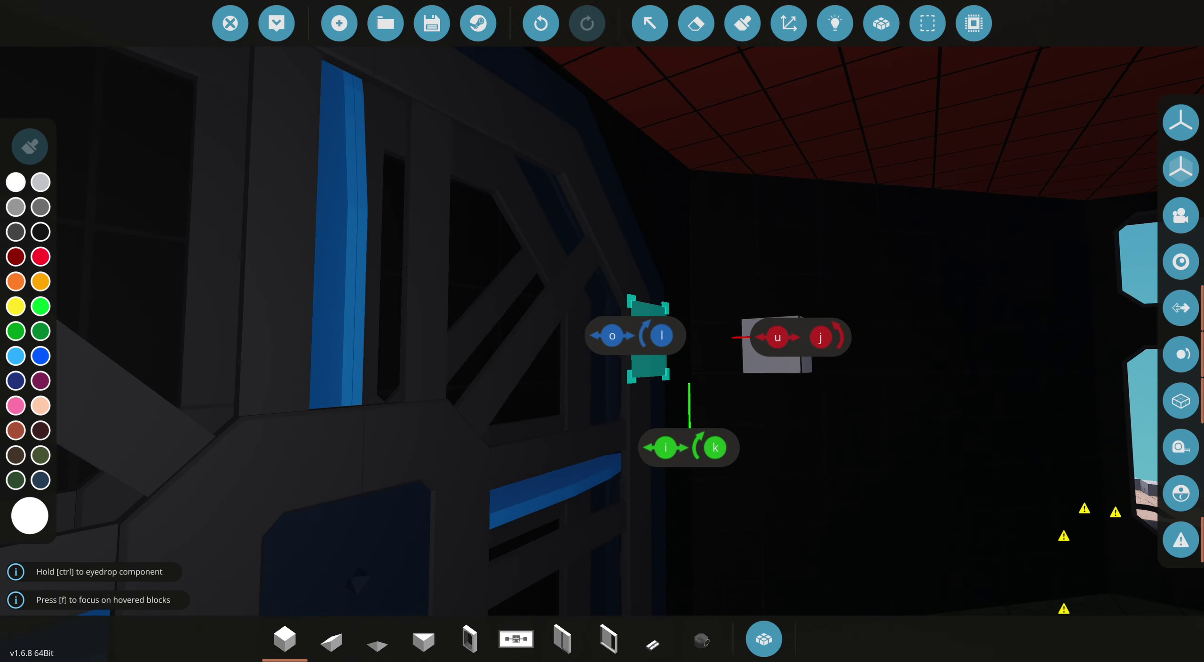
{"action": "mouse_move", "coordinate": [658, 377]}
{"action": "left_mouse_down"}
{"action": "mouse_move", "coordinate": [793, 221]}
{"action": "mouse_move", "coordinate": [842, 243]}
{"action": "mouse_move", "coordinate": [670, 32]}
{"action": "left_mouse_up"}
{"action": "left_click", "coordinate": [639, 16]}
{"action": "left_click", "coordinate": [573, 322]}
{"action": "left_click", "coordinate": [590, 406]}
{"action": "left_click", "coordinate": [658, 421]}
{"action": "left_click", "coordinate": [649, 23]}
{"action": "mouse_move", "coordinate": [852, 156]}
{"action": "left_mouse_down"}
{"action": "mouse_move", "coordinate": [1035, 216]}
{"action": "mouse_move", "coordinate": [977, 238]}
{"action": "left_mouse_up"}
{"action": "mouse_move", "coordinate": [977, 238]}
{"action": "left_mouse_down"}
{"action": "mouse_move", "coordinate": [996, 316]}
{"action": "mouse_move", "coordinate": [753, 338]}
{"action": "mouse_move", "coordinate": [993, 309]}
{"action": "left_mouse_up"}
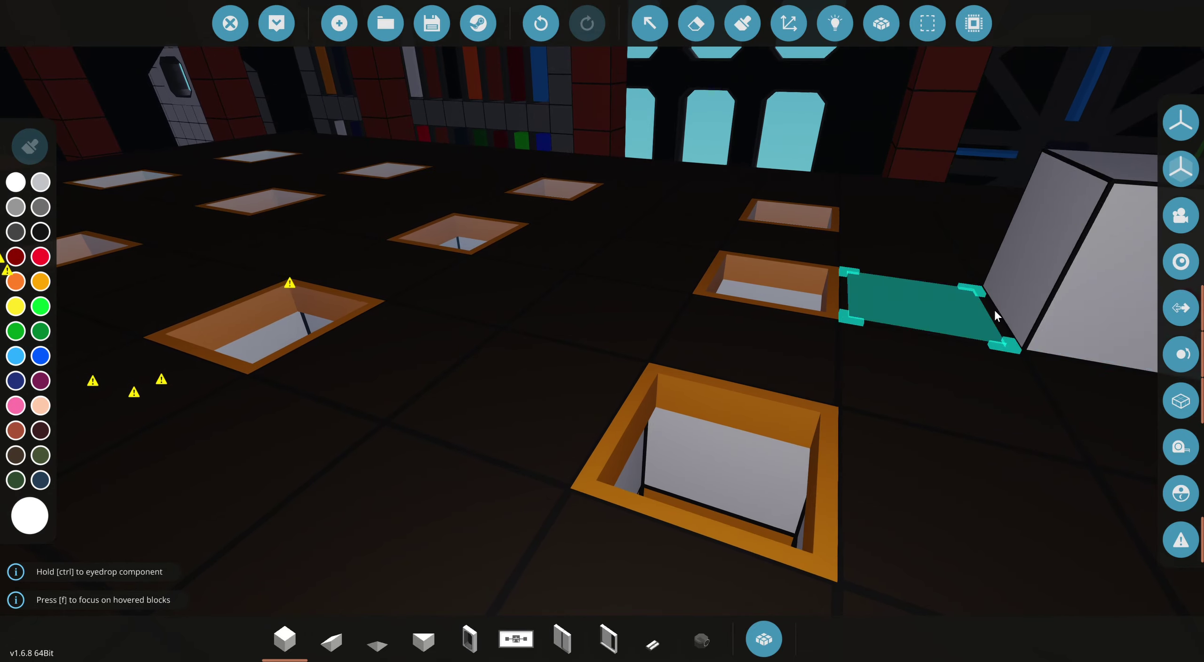
Step: Place the grey block onto the teal bracket
{"action": "left_click", "coordinate": [993, 309]}
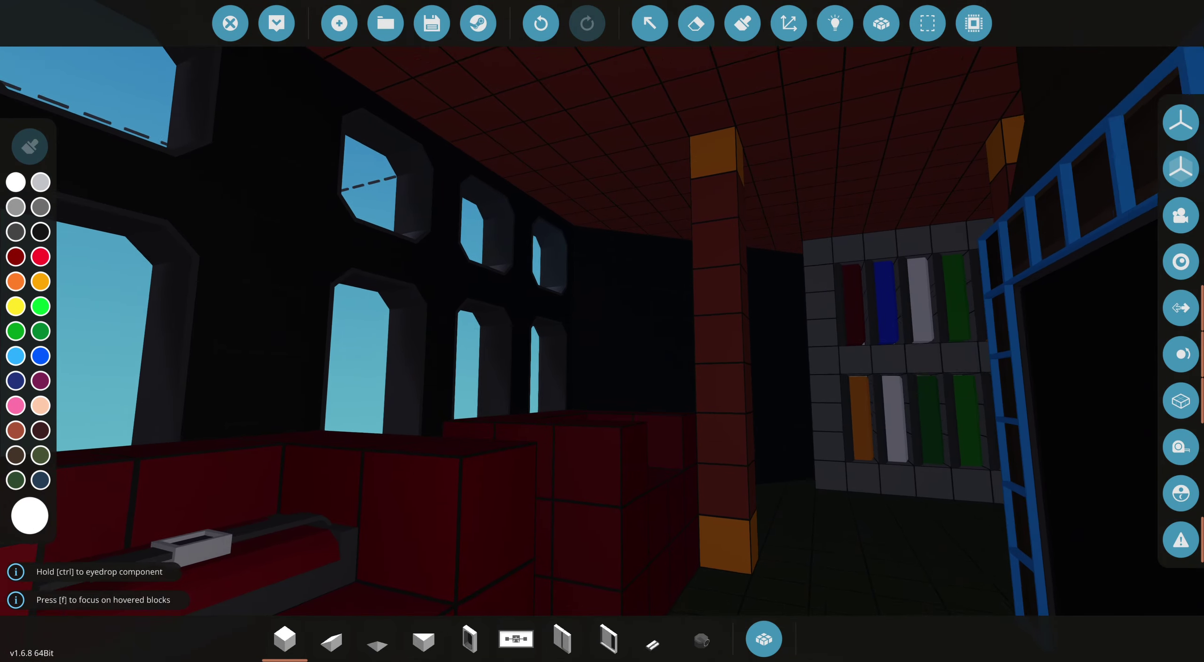